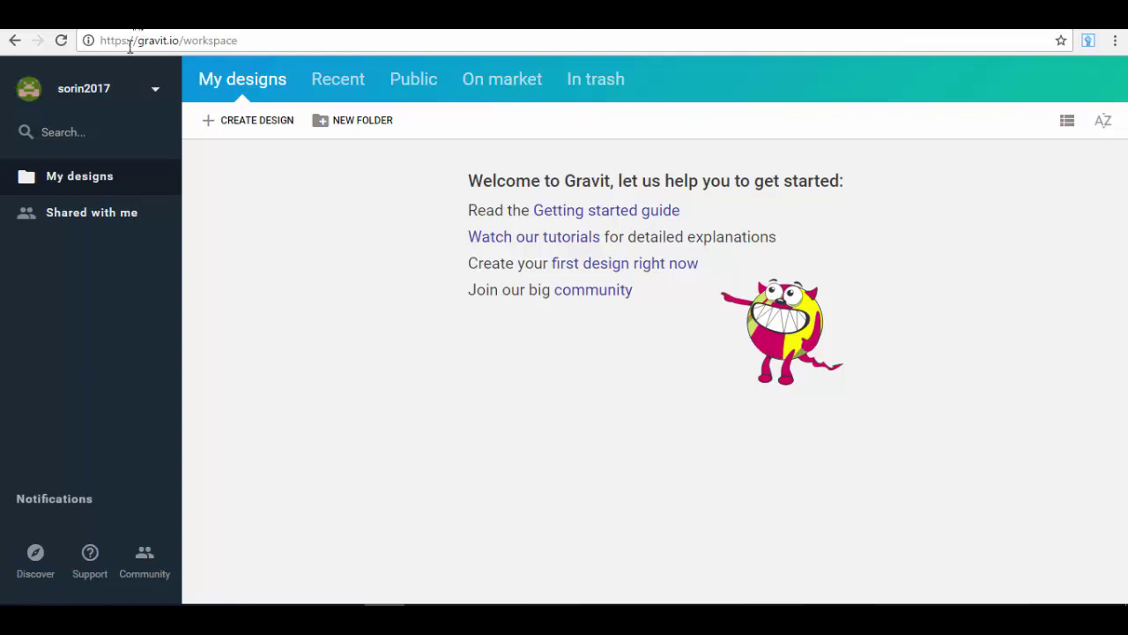
- Browse the Recent, Public, Market and Trash design lists, then return to your own designs
{"action": "left_click_drag", "start_coordinate": [139, 41], "coordinate": [180, 40]}
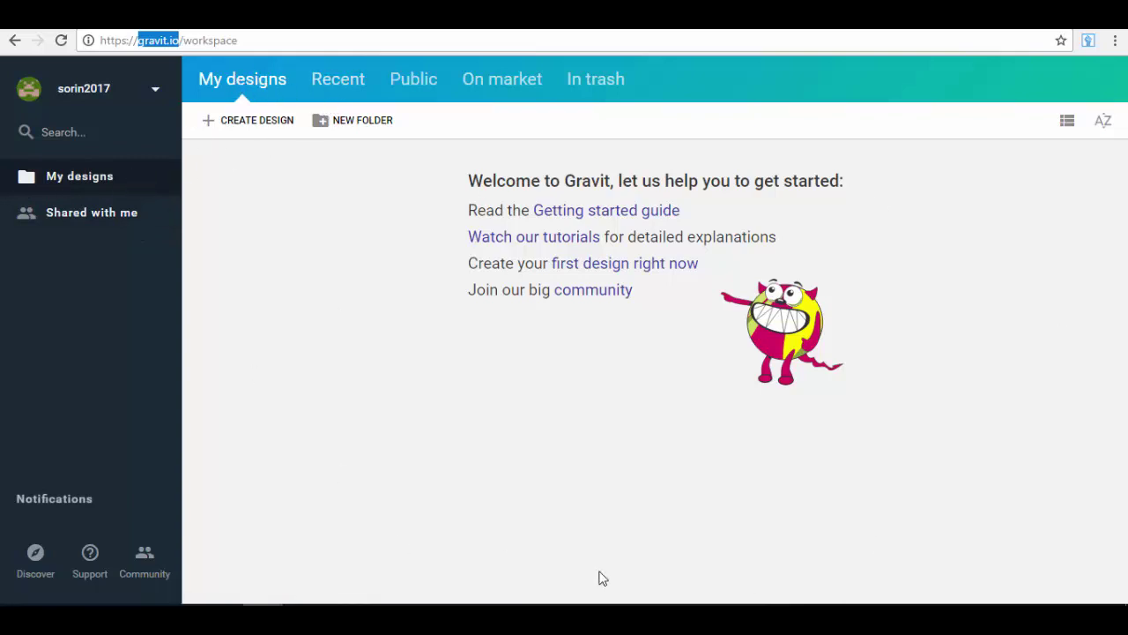
{"action": "left_click", "coordinate": [342, 91]}
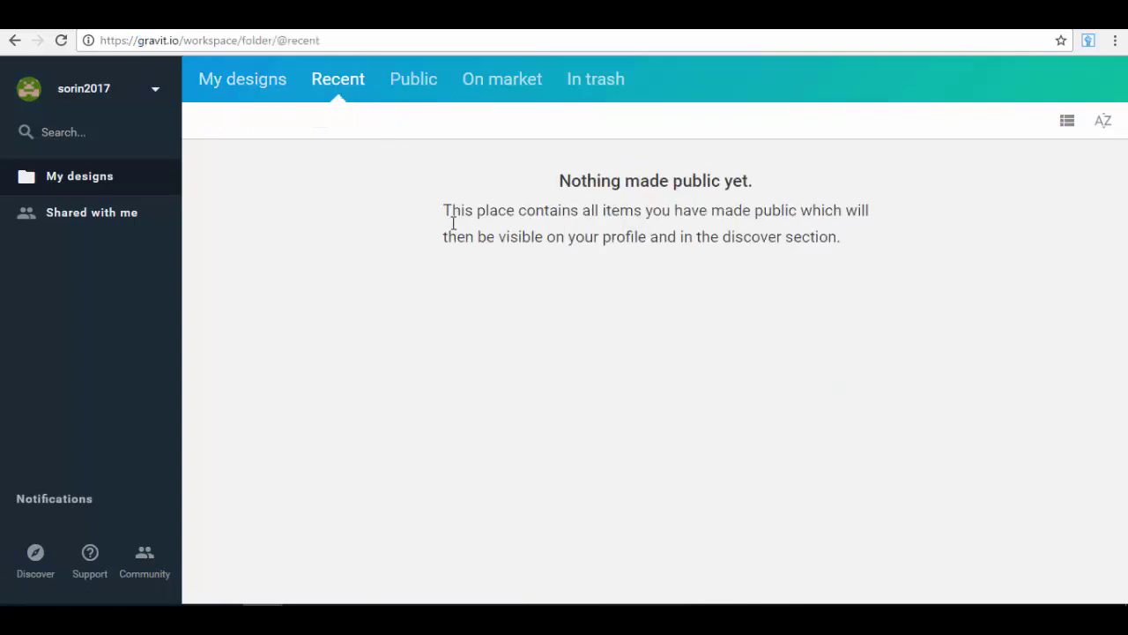
{"action": "left_click", "coordinate": [432, 81]}
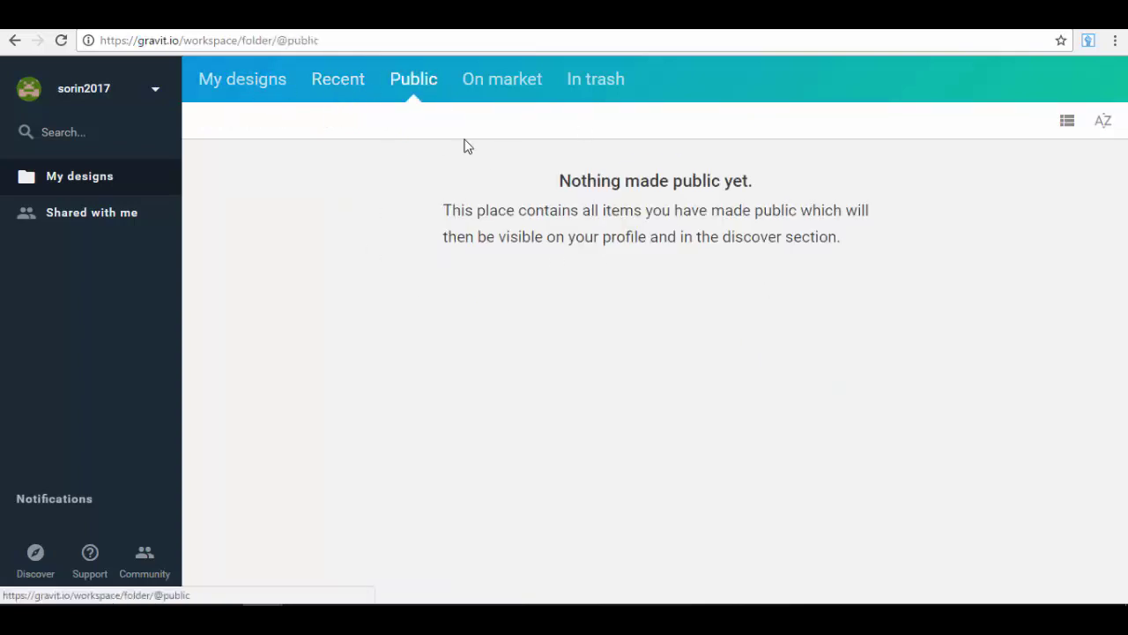
{"action": "left_click", "coordinate": [529, 100]}
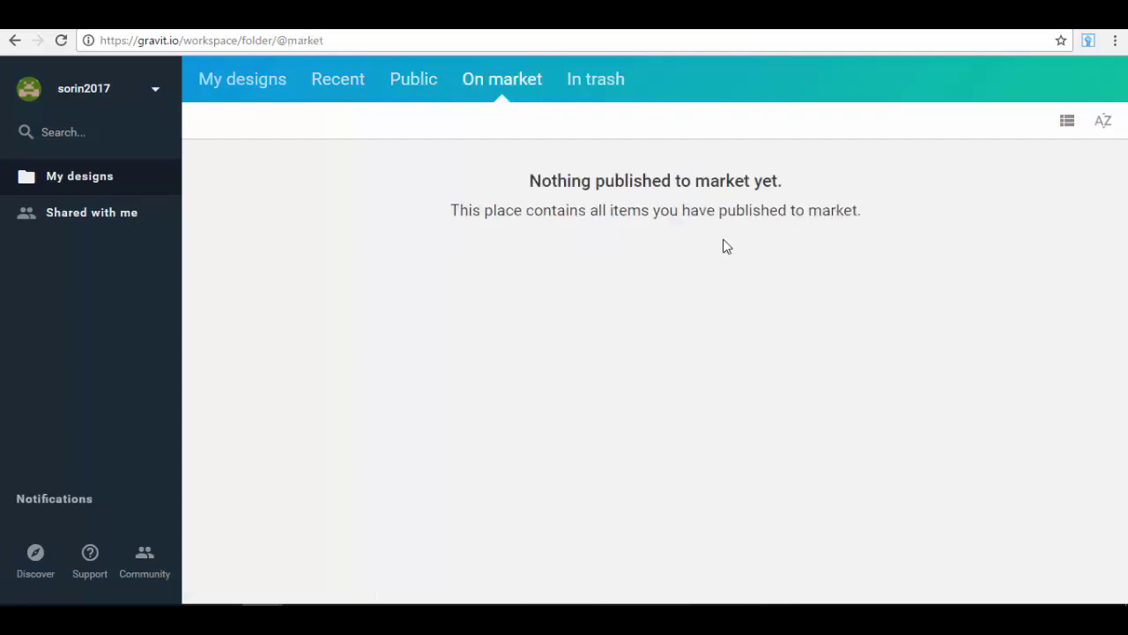
{"action": "left_click", "coordinate": [608, 98]}
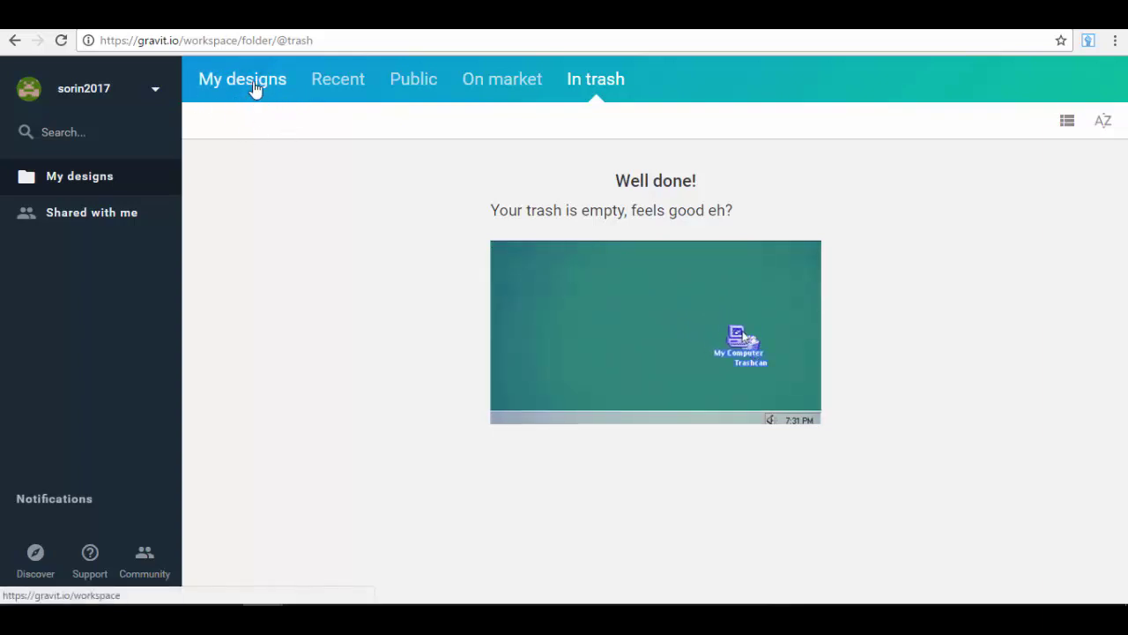
{"action": "left_click", "coordinate": [252, 92]}
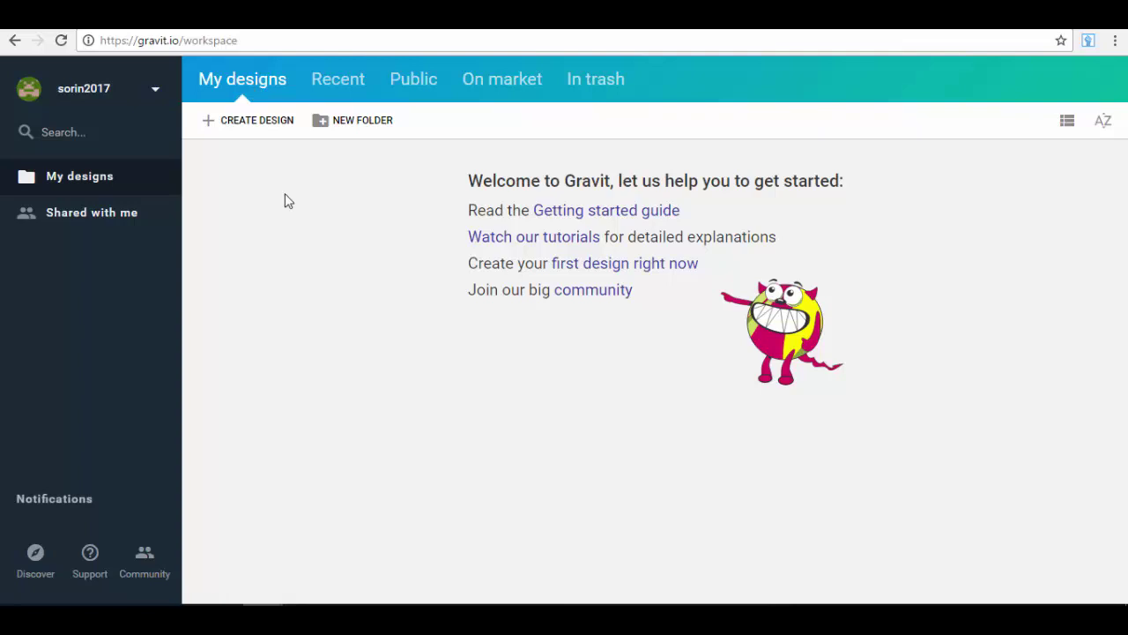
- Start a new design, look through the Blank size presets, then switch to From Template
{"action": "left_click", "coordinate": [267, 135]}
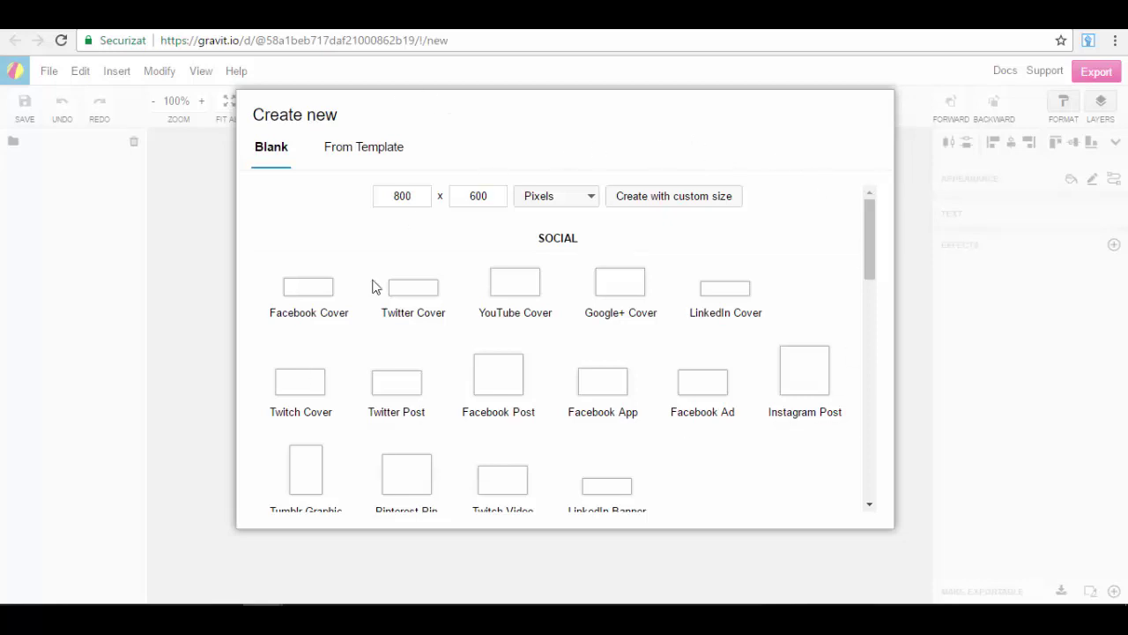
{"action": "left_click_drag", "start_coordinate": [869, 232], "coordinate": [846, 194]}
{"action": "left_click", "coordinate": [363, 166]}
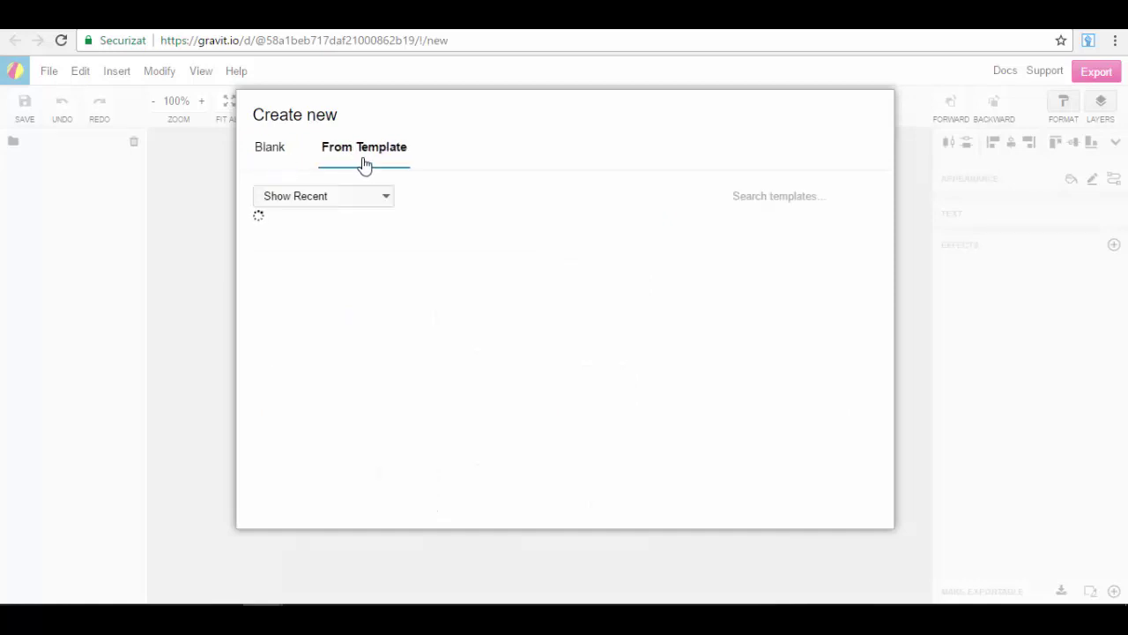
- Order the template list by Show most liked
{"action": "left_click", "coordinate": [333, 199]}
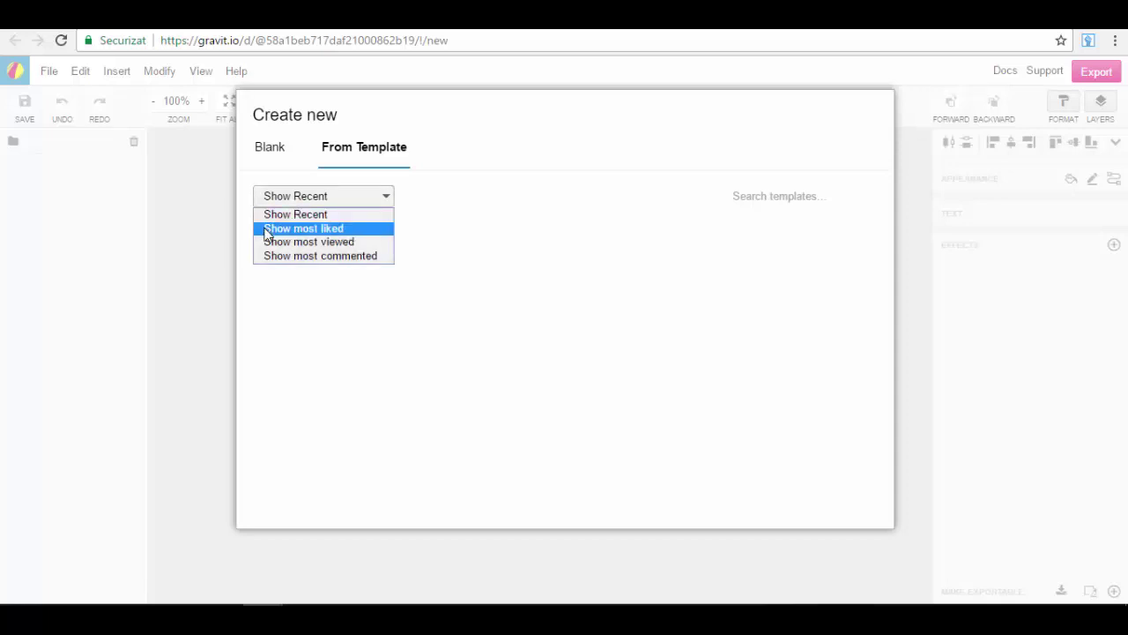
{"action": "left_click", "coordinate": [368, 231]}
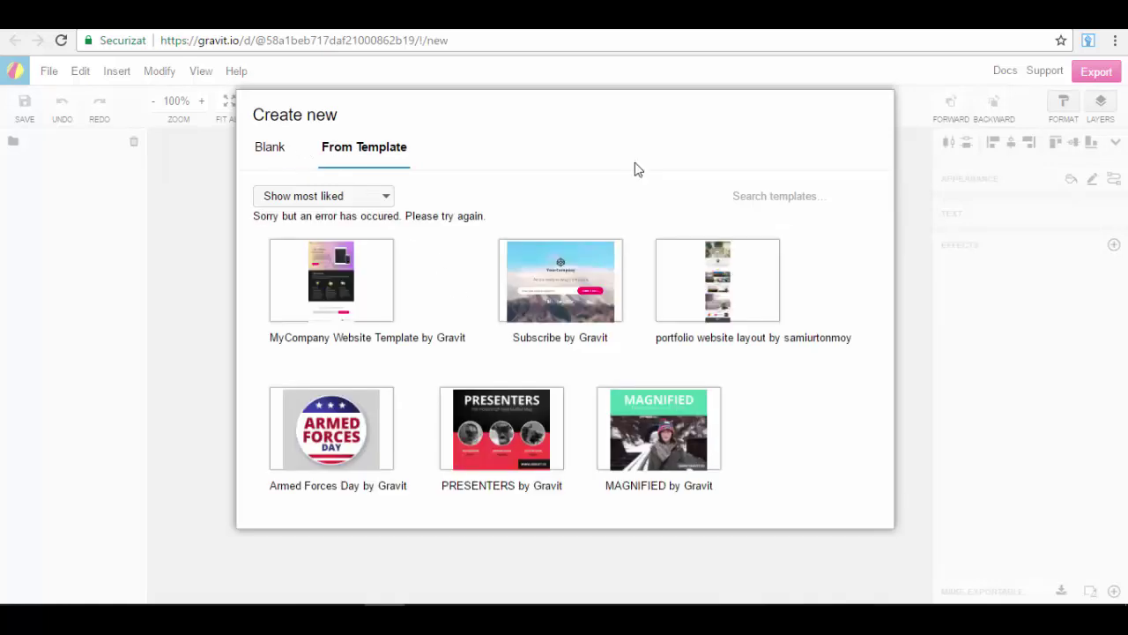
- Scroll down the most-liked templates to find Cover - 03 by pablopetzen
{"action": "scroll", "coordinate": [493, 282], "scroll_direction": "down", "scroll_amount": 1}
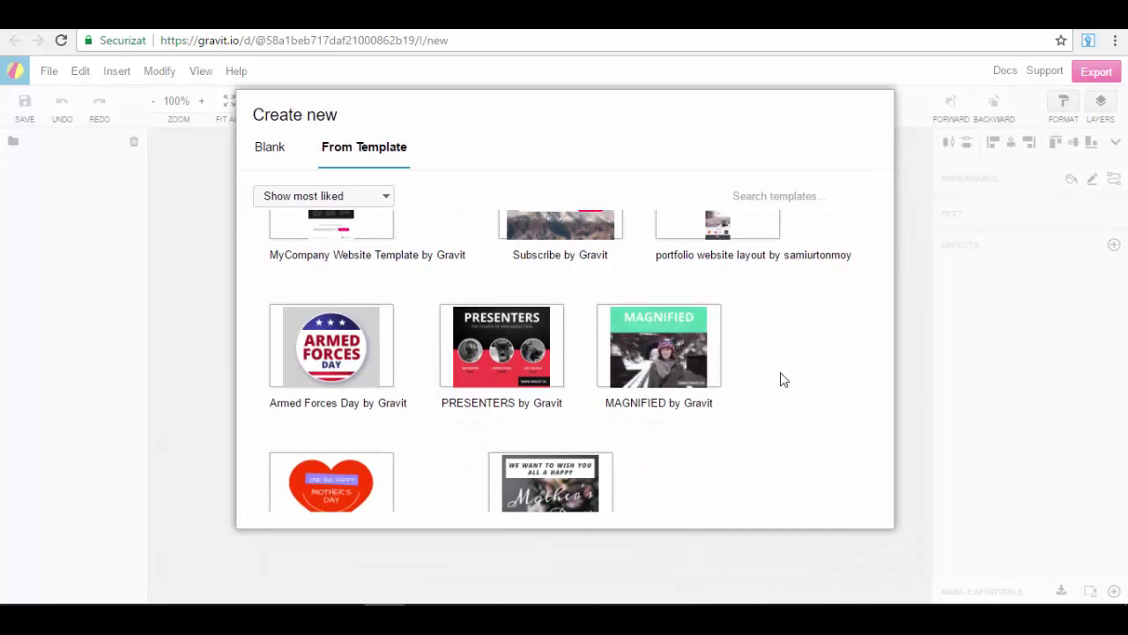
{"action": "scroll", "coordinate": [783, 379], "scroll_direction": "down", "scroll_amount": 3}
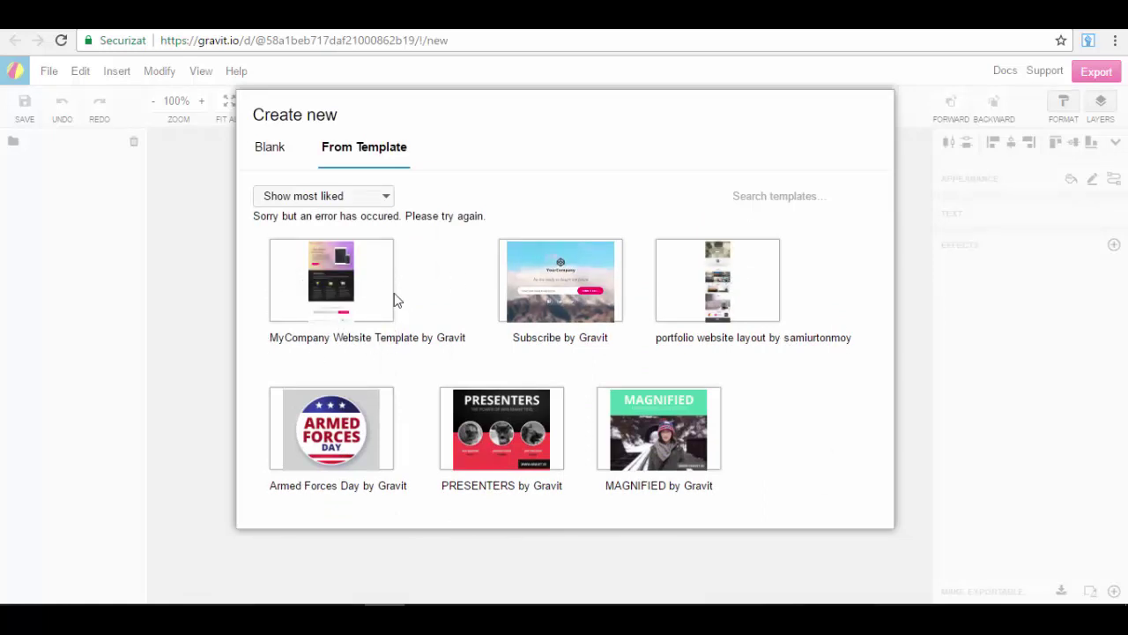
{"action": "mouse_move", "coordinate": [357, 312]}
{"action": "mouse_move", "coordinate": [587, 284]}
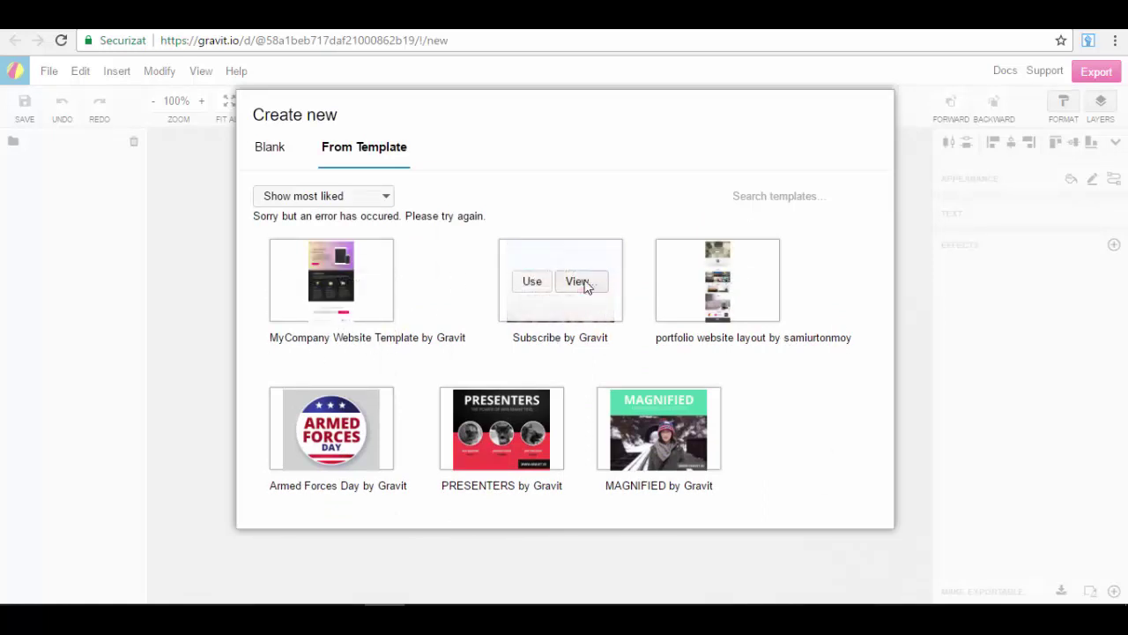
{"action": "mouse_move", "coordinate": [753, 324]}
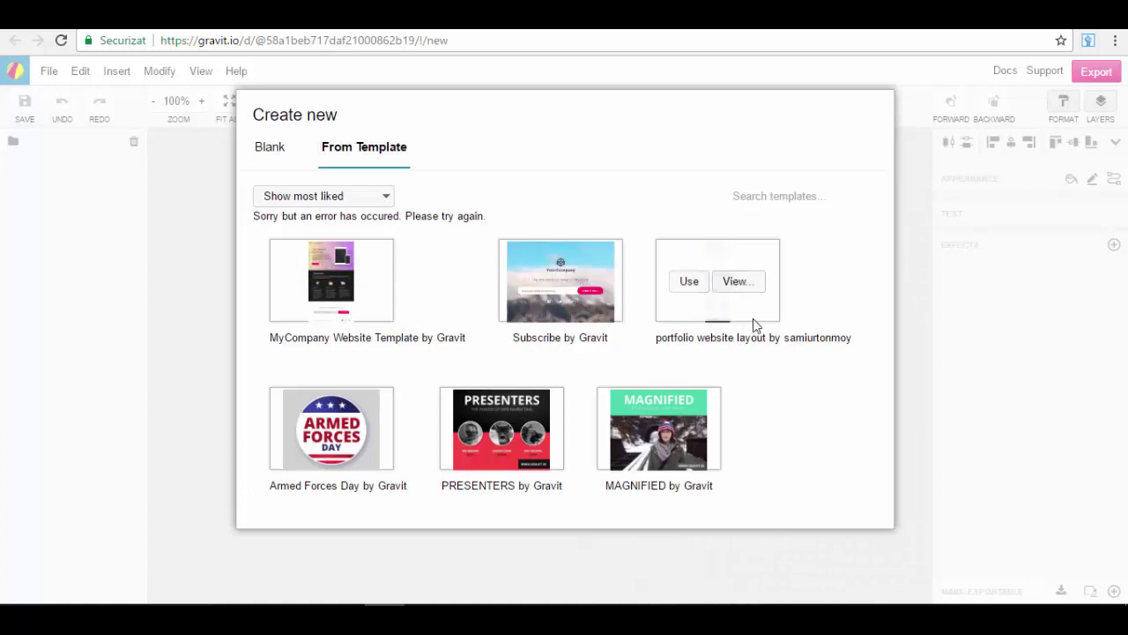
{"action": "scroll", "coordinate": [763, 285], "scroll_direction": "down", "scroll_amount": 2}
{"action": "scroll", "coordinate": [780, 284], "scroll_direction": "up", "scroll_amount": 2}
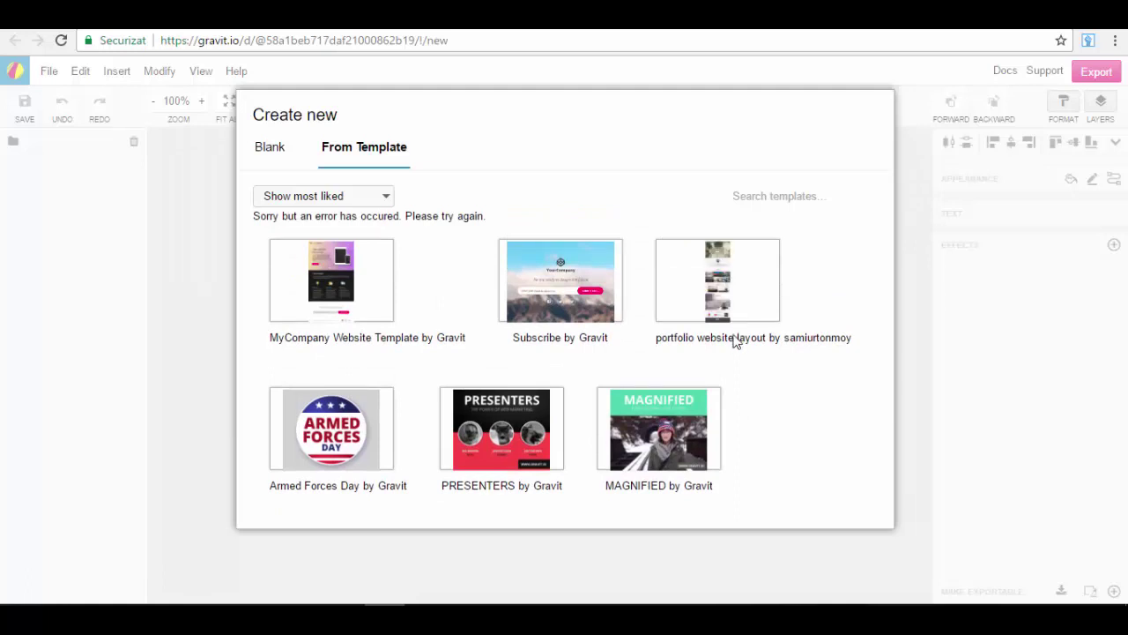
{"action": "scroll", "coordinate": [765, 333], "scroll_direction": "down", "scroll_amount": 2}
{"action": "scroll", "coordinate": [756, 304], "scroll_direction": "down", "scroll_amount": 2}
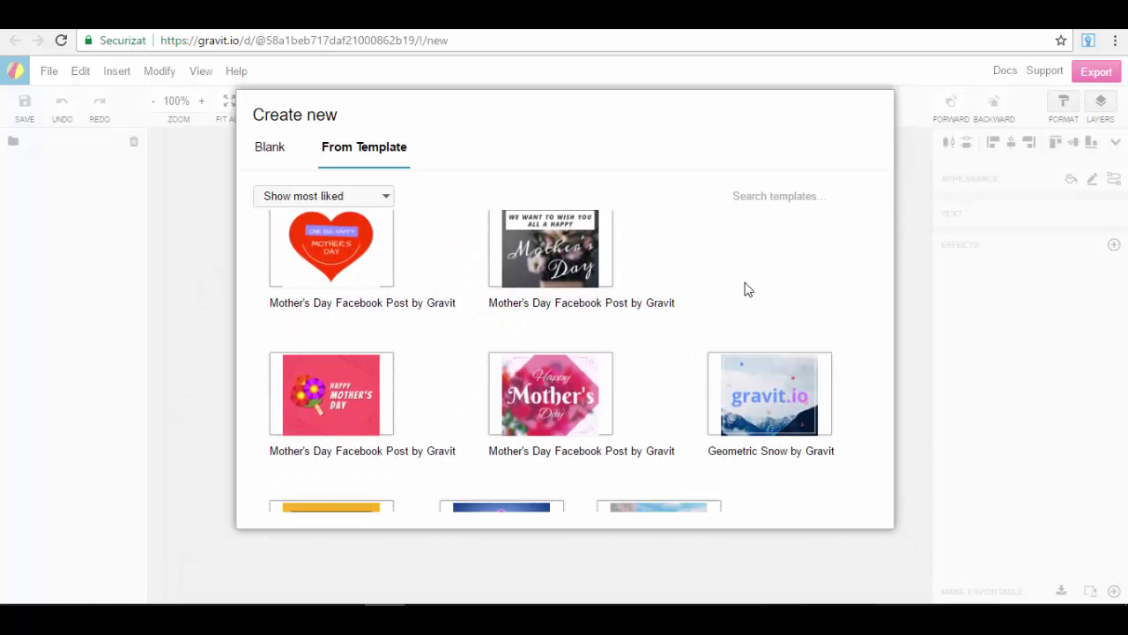
{"action": "scroll", "coordinate": [723, 282], "scroll_direction": "down", "scroll_amount": 2}
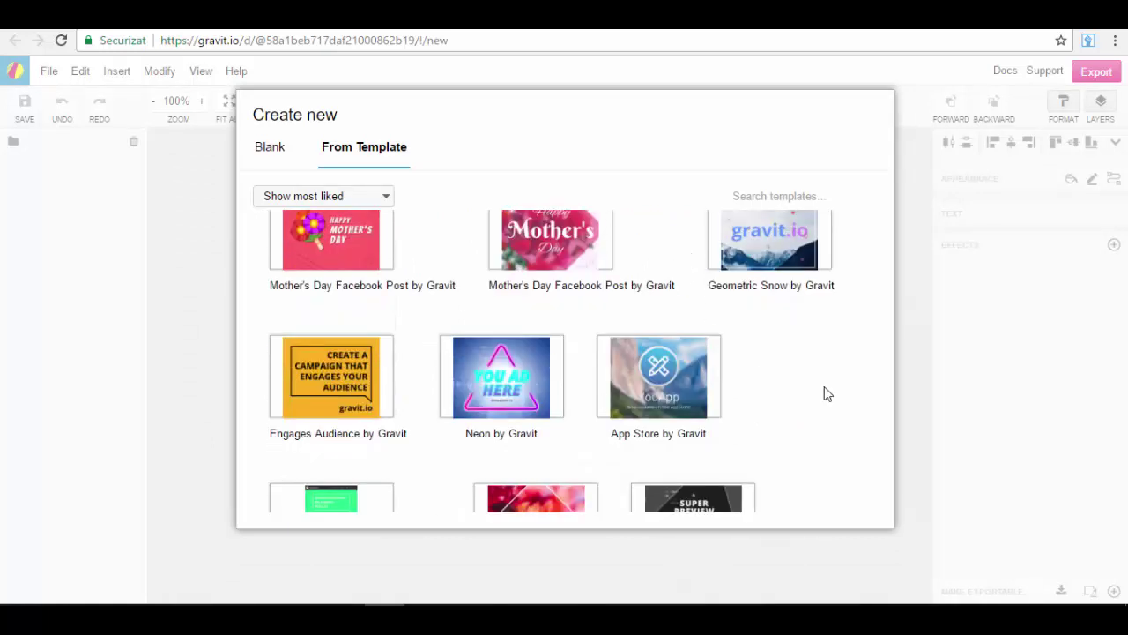
{"action": "scroll", "coordinate": [820, 370], "scroll_direction": "down", "scroll_amount": 1}
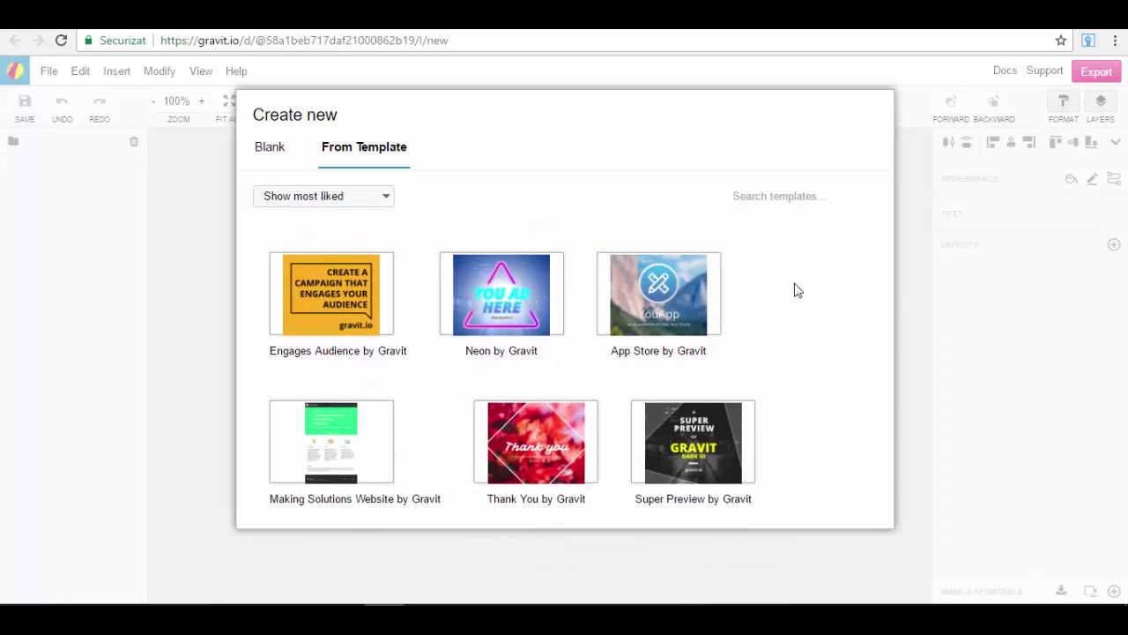
{"action": "scroll", "coordinate": [794, 291], "scroll_direction": "up", "scroll_amount": 1}
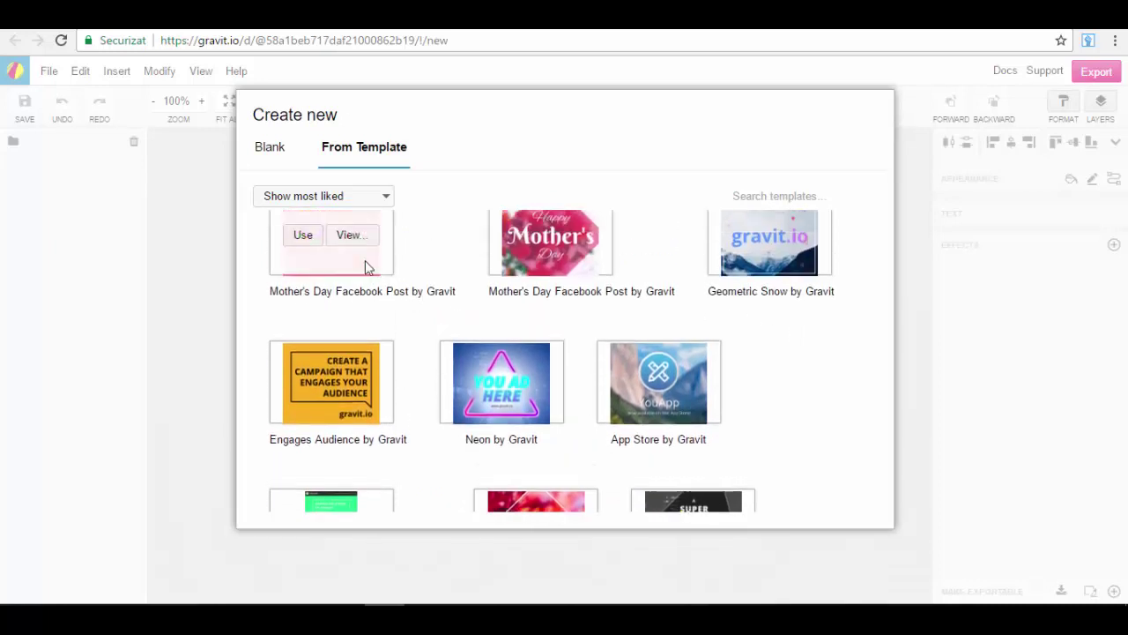
{"action": "scroll", "coordinate": [361, 277], "scroll_direction": "up", "scroll_amount": 1}
{"action": "scroll", "coordinate": [355, 284], "scroll_direction": "down", "scroll_amount": 2}
{"action": "scroll", "coordinate": [720, 334], "scroll_direction": "down", "scroll_amount": 3}
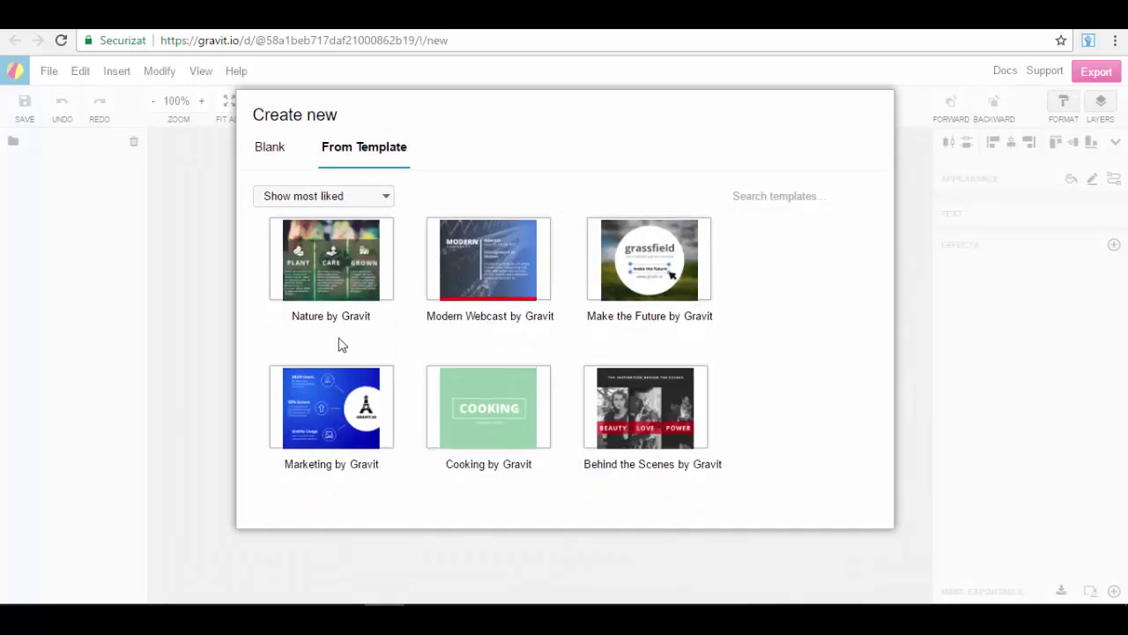
{"action": "scroll", "coordinate": [367, 330], "scroll_direction": "down", "scroll_amount": 1}
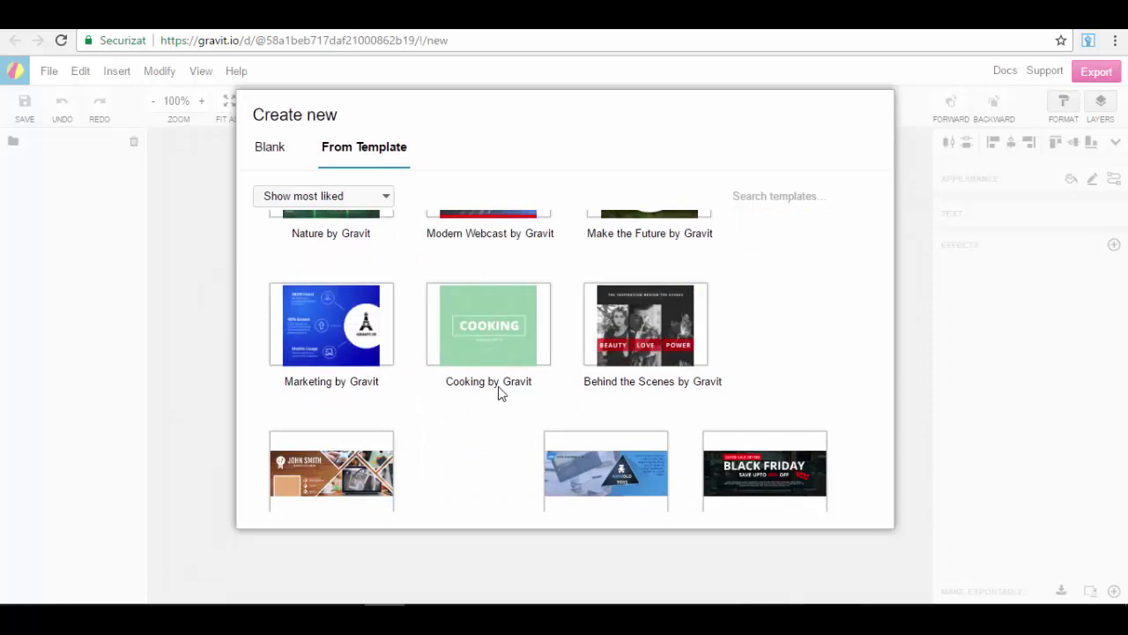
{"action": "scroll", "coordinate": [642, 390], "scroll_direction": "down", "scroll_amount": 2}
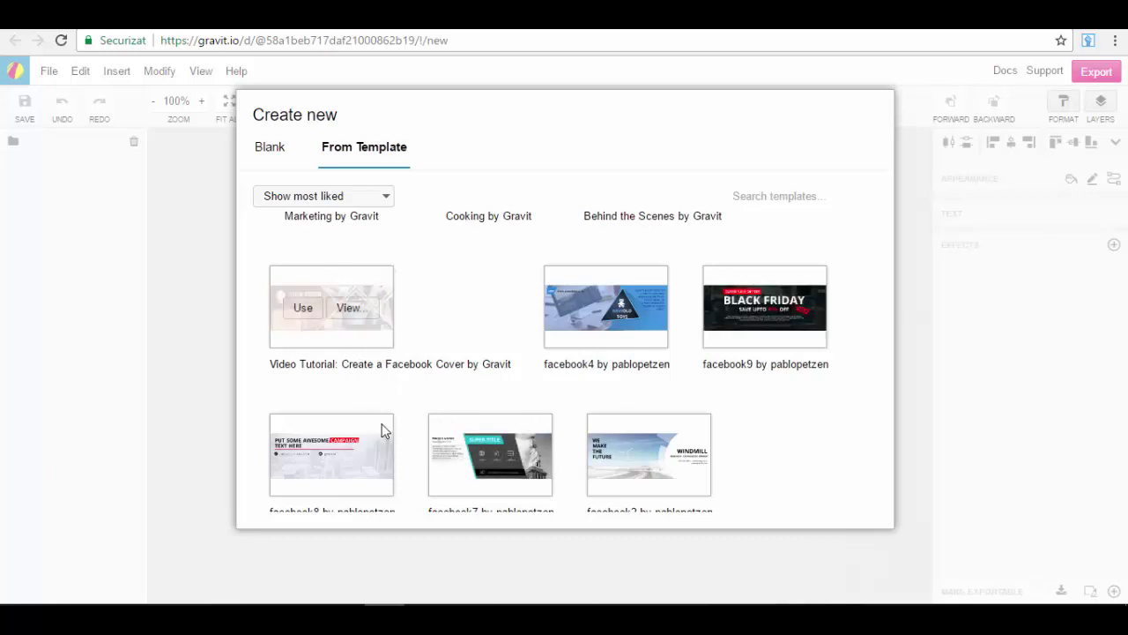
{"action": "scroll", "coordinate": [385, 385], "scroll_direction": "down", "scroll_amount": 1}
{"action": "scroll", "coordinate": [429, 471], "scroll_direction": "down", "scroll_amount": 1}
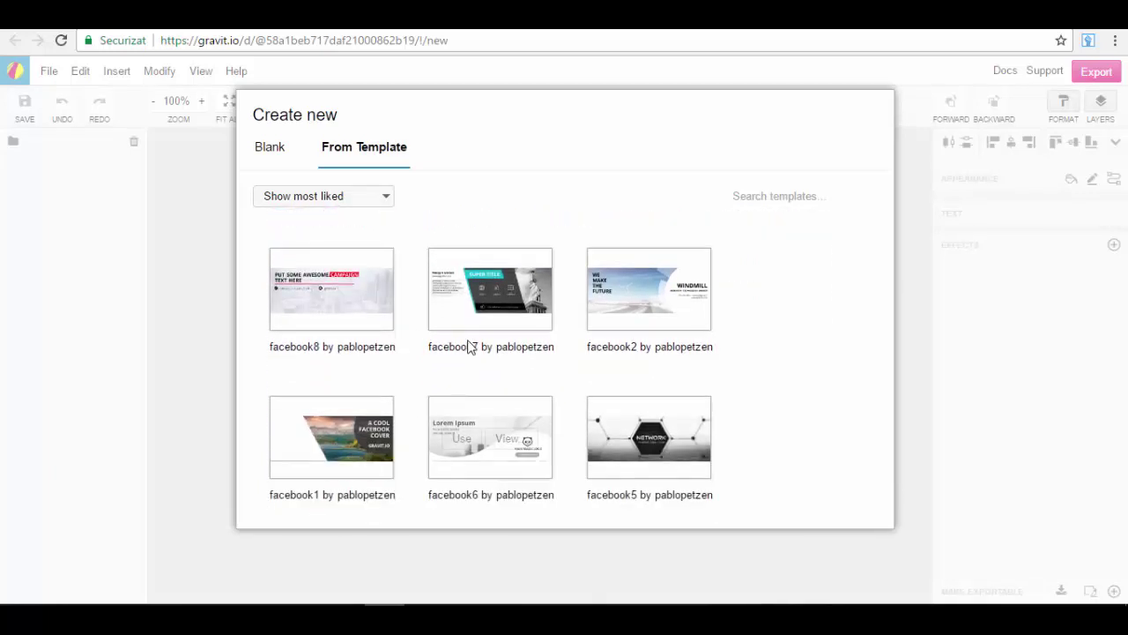
{"action": "scroll", "coordinate": [639, 304], "scroll_direction": "down", "scroll_amount": 2}
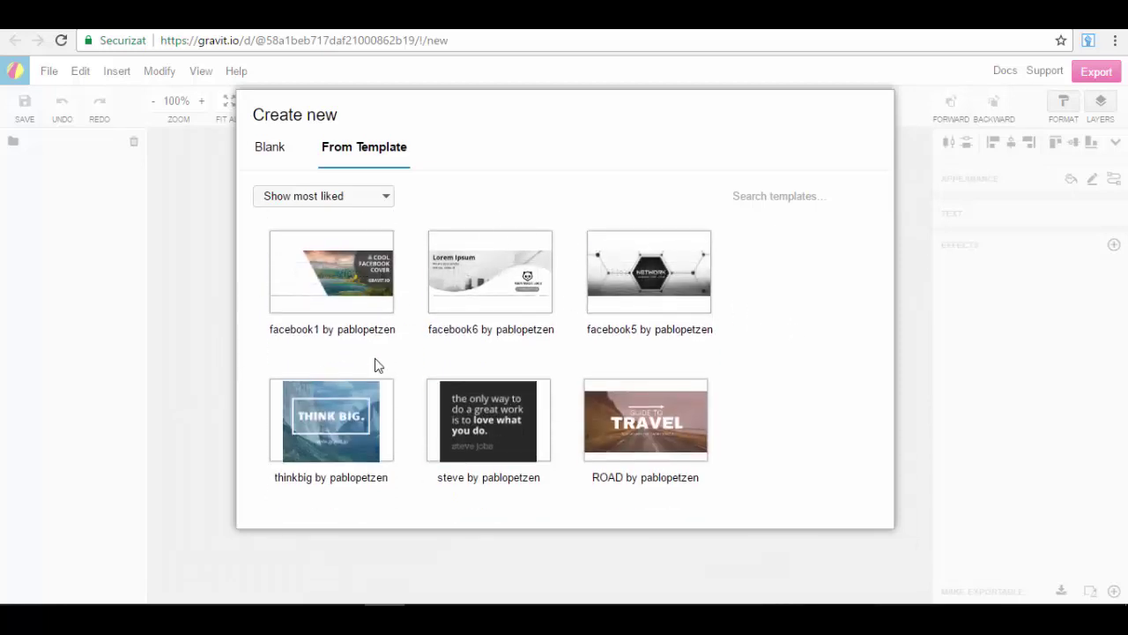
{"action": "scroll", "coordinate": [403, 360], "scroll_direction": "down", "scroll_amount": 3}
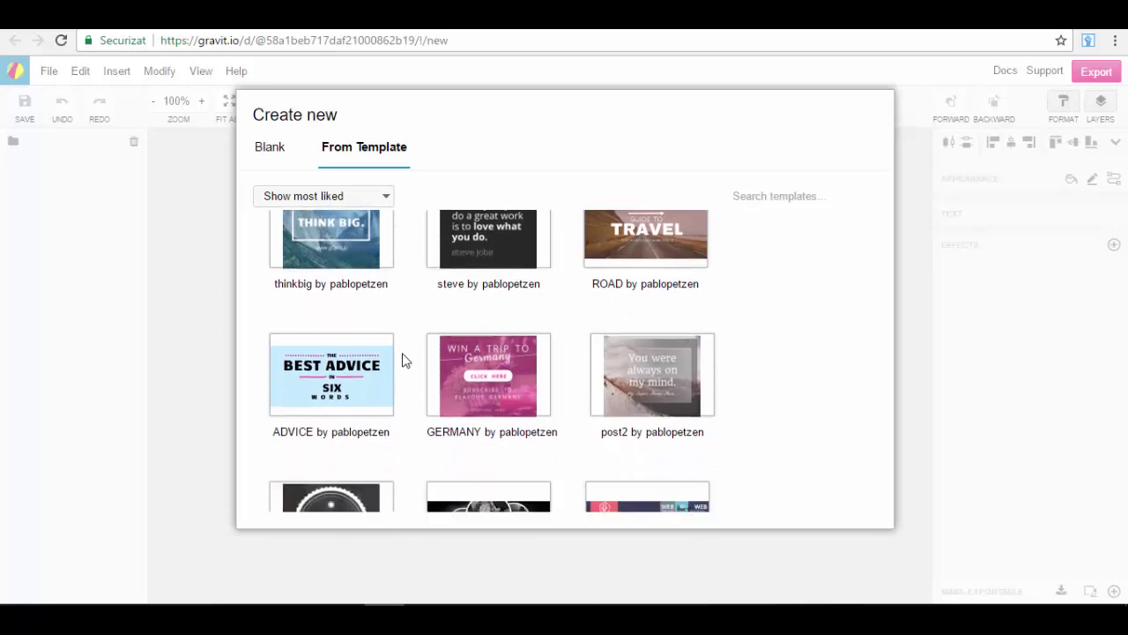
{"action": "scroll", "coordinate": [403, 359], "scroll_direction": "down", "scroll_amount": 3}
{"action": "scroll", "coordinate": [450, 348], "scroll_direction": "up", "scroll_amount": 2}
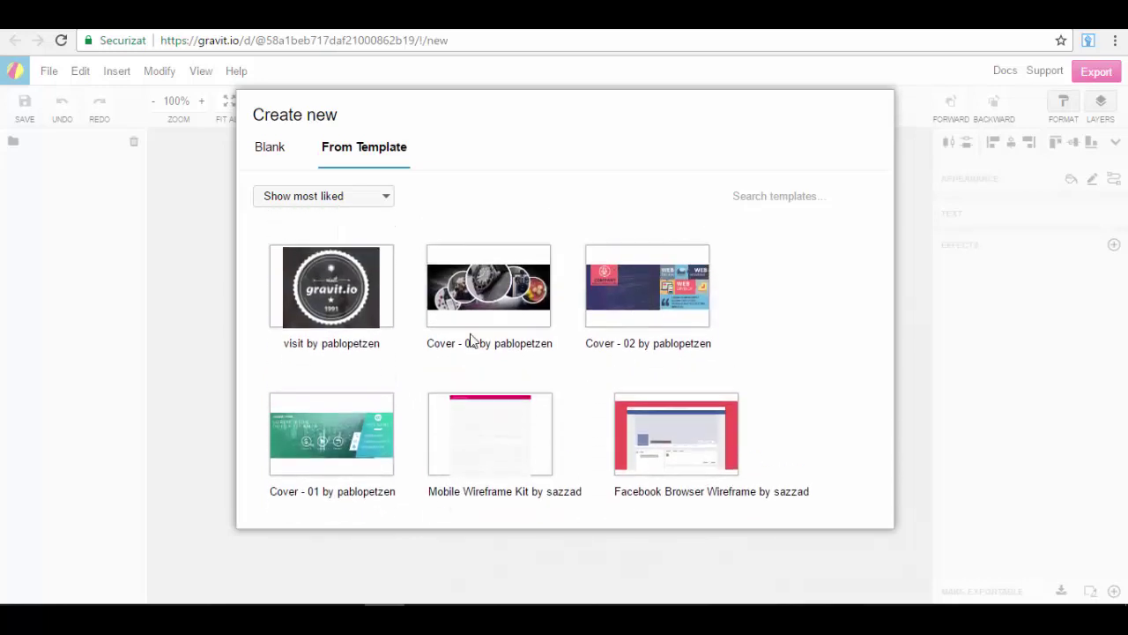
{"action": "scroll", "coordinate": [490, 365], "scroll_direction": "down", "scroll_amount": 1}
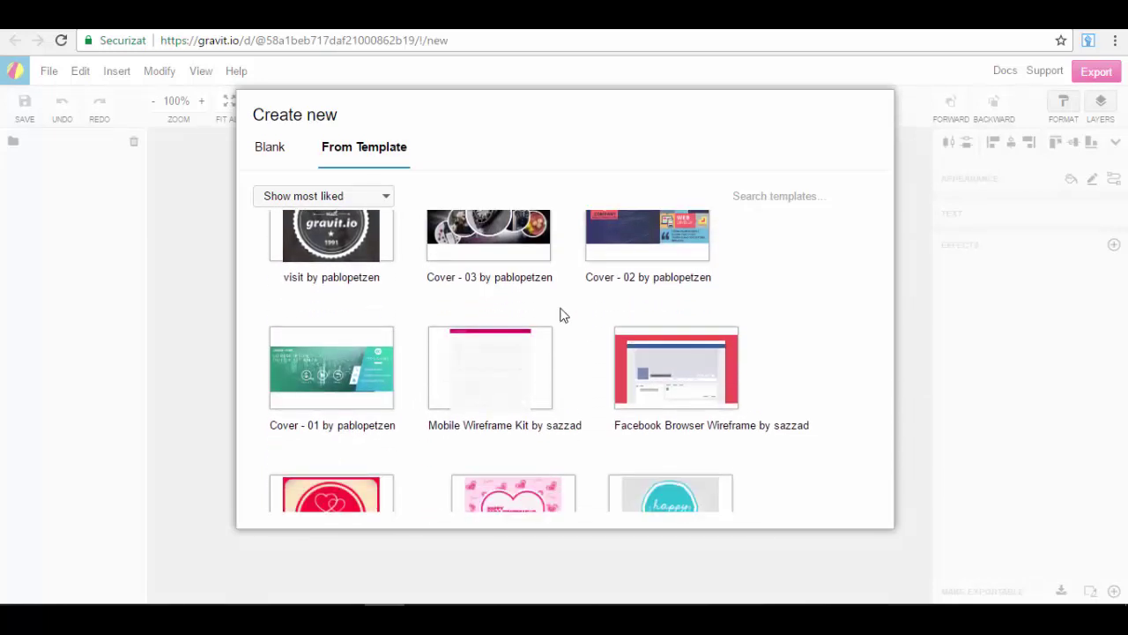
{"action": "scroll", "coordinate": [563, 318], "scroll_direction": "up", "scroll_amount": 1}
{"action": "scroll", "coordinate": [549, 358], "scroll_direction": "down", "scroll_amount": 2}
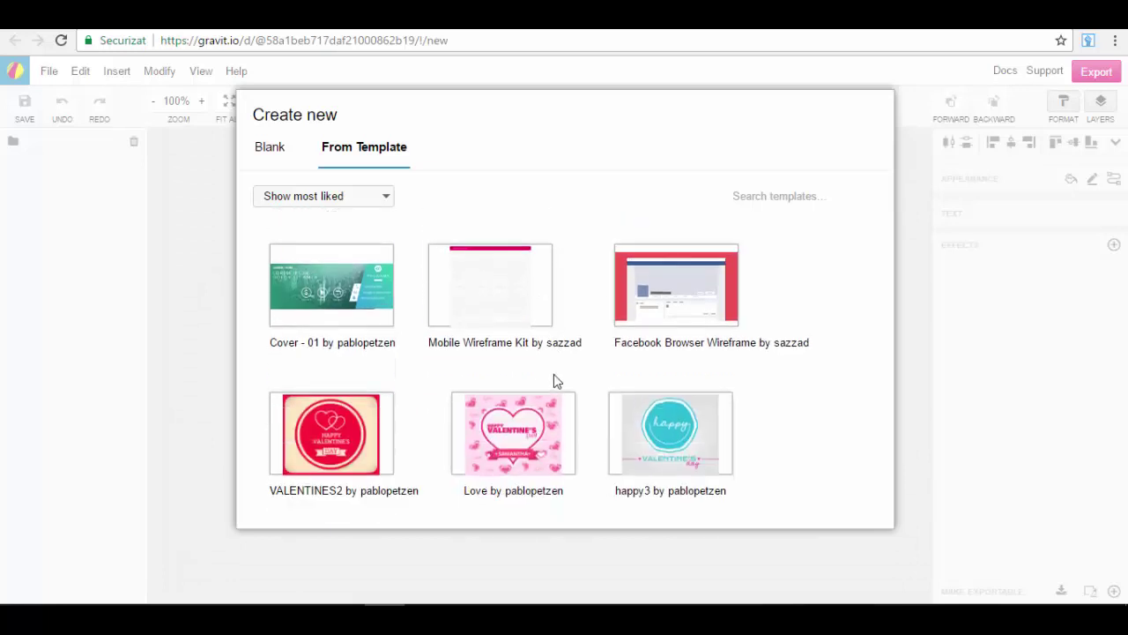
{"action": "scroll", "coordinate": [554, 375], "scroll_direction": "down", "scroll_amount": 1}
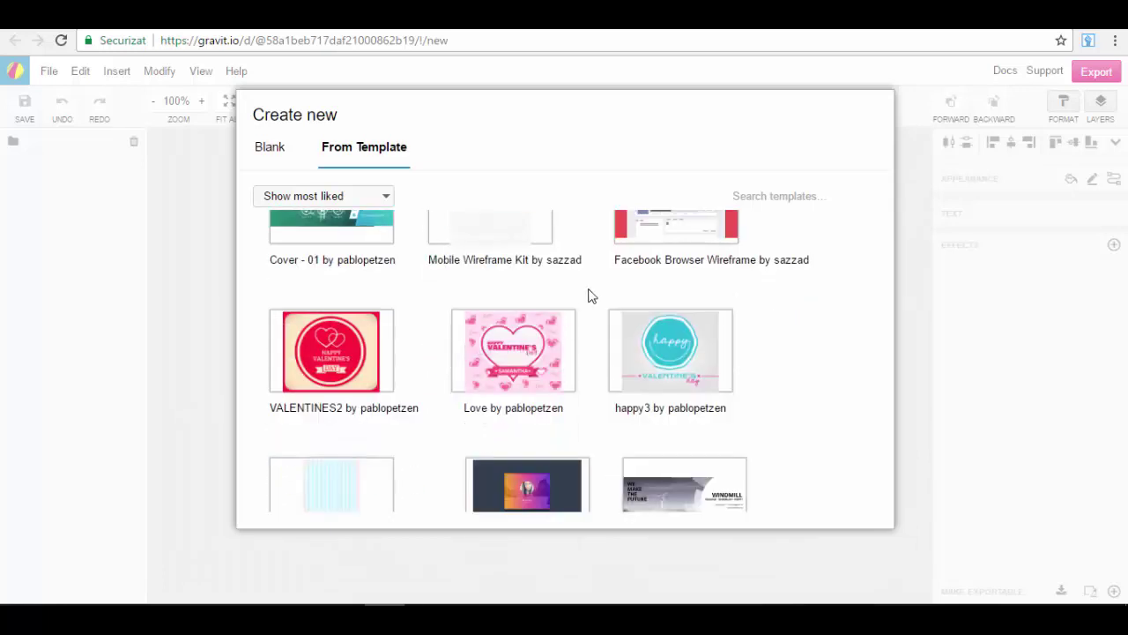
{"action": "scroll", "coordinate": [591, 297], "scroll_direction": "down", "scroll_amount": 3}
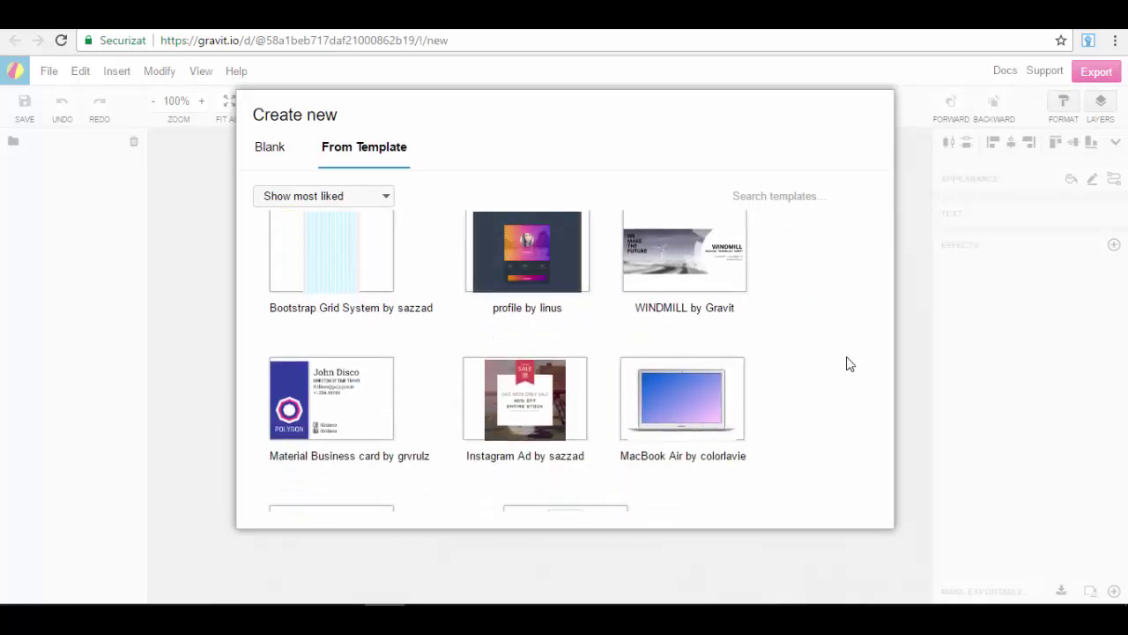
{"action": "scroll", "coordinate": [848, 363], "scroll_direction": "down", "scroll_amount": 1}
{"action": "mouse_move", "coordinate": [717, 334]}
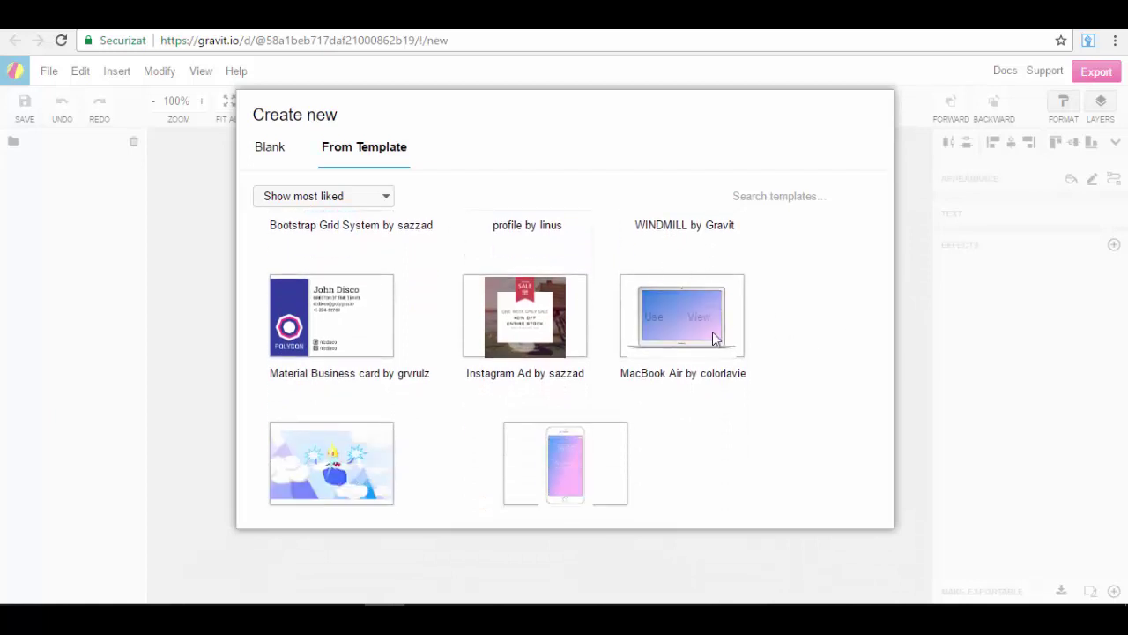
{"action": "scroll", "coordinate": [670, 335], "scroll_direction": "down", "scroll_amount": 5}
{"action": "scroll", "coordinate": [665, 295], "scroll_direction": "down", "scroll_amount": 3}
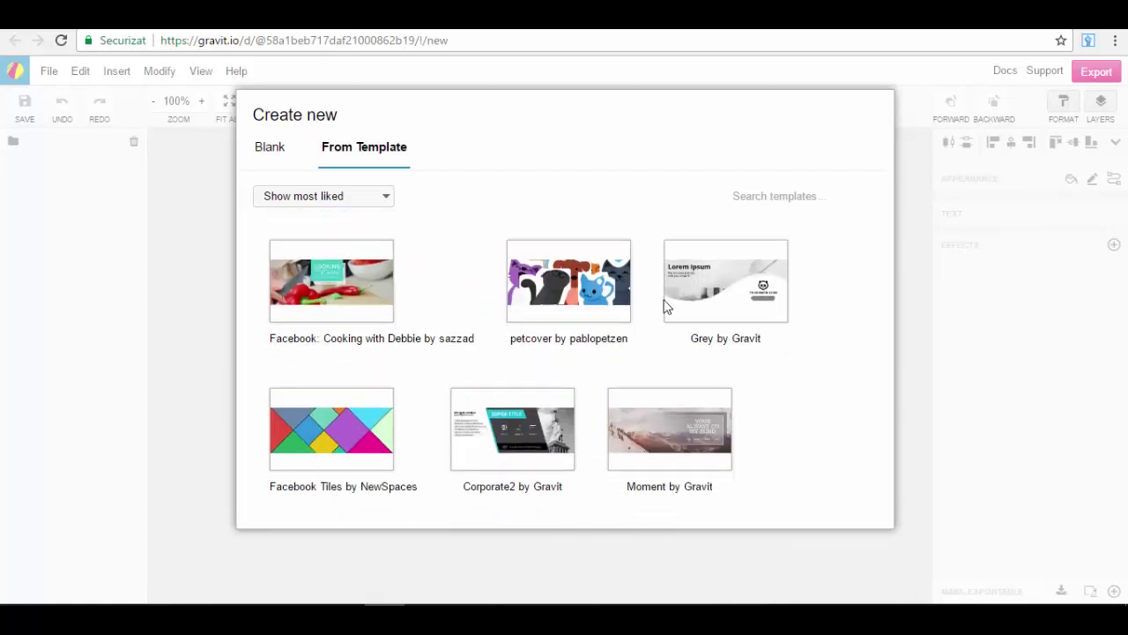
{"action": "scroll", "coordinate": [773, 357], "scroll_direction": "down", "scroll_amount": 3}
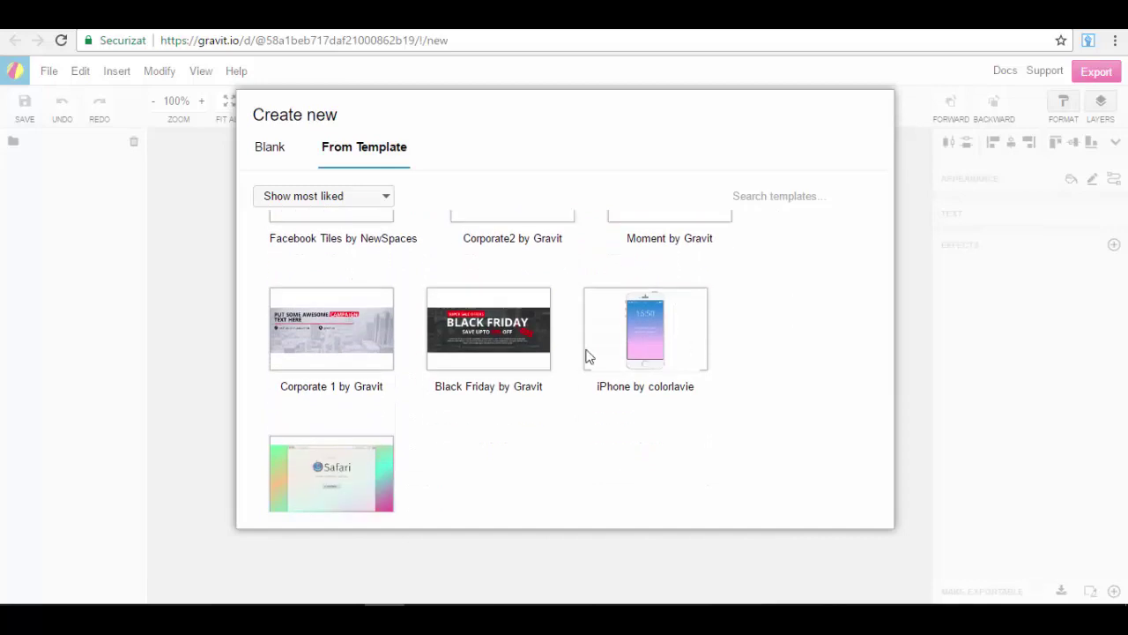
{"action": "mouse_move", "coordinate": [554, 361]}
{"action": "scroll", "coordinate": [554, 367], "scroll_direction": "down", "scroll_amount": 1}
{"action": "scroll", "coordinate": [549, 368], "scroll_direction": "up", "scroll_amount": 8}
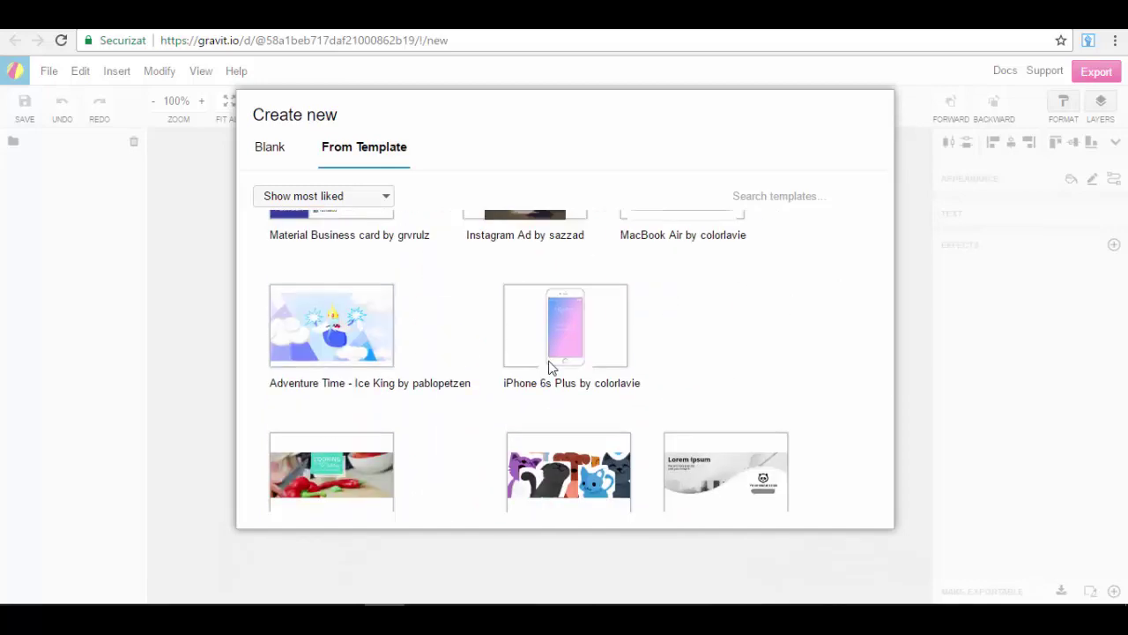
{"action": "scroll", "coordinate": [531, 377], "scroll_direction": "down", "scroll_amount": 6}
{"action": "scroll", "coordinate": [505, 397], "scroll_direction": "up", "scroll_amount": 2}
{"action": "scroll", "coordinate": [506, 414], "scroll_direction": "down", "scroll_amount": 1}
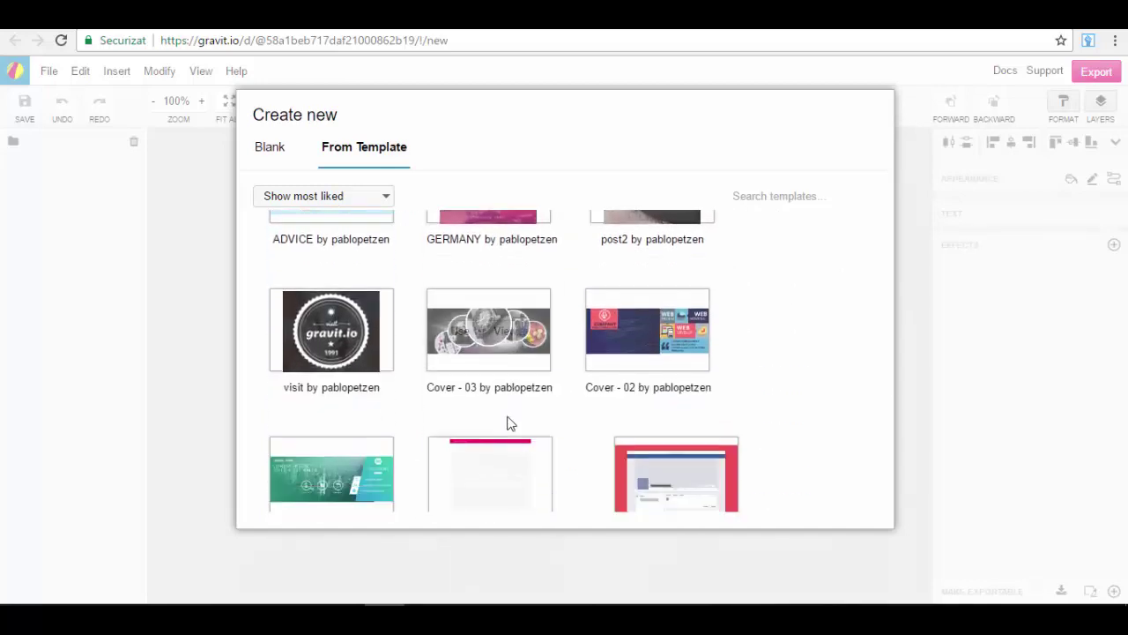
{"action": "mouse_move", "coordinate": [505, 350]}
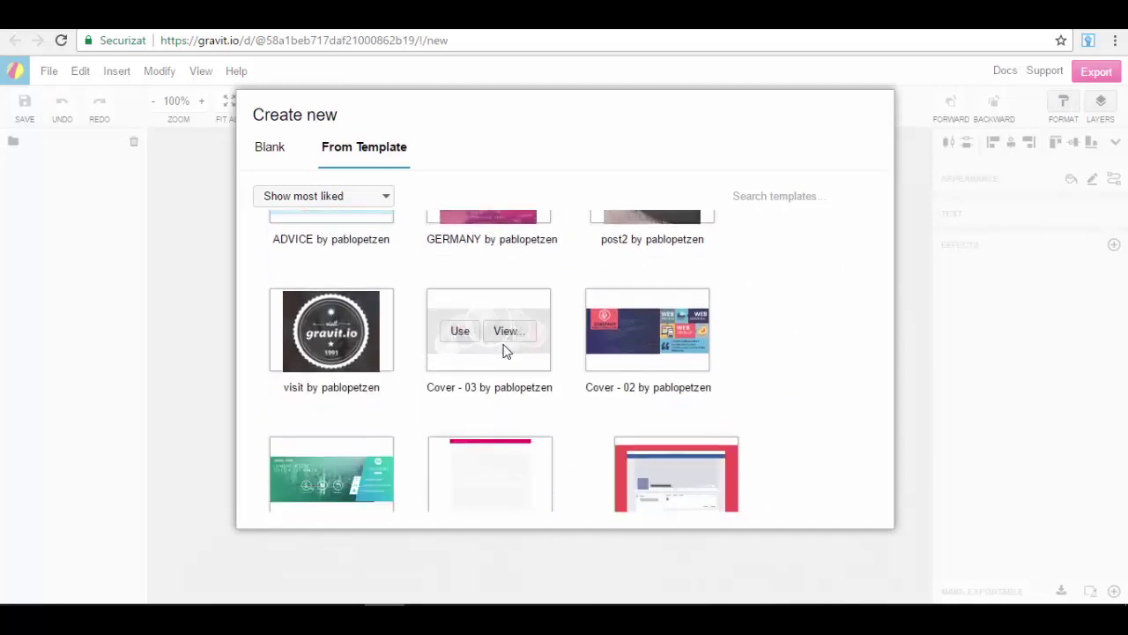
- Open the Cover - 03 template as a new 851 × 315 design and check its blurred background
{"action": "left_click", "coordinate": [460, 333]}
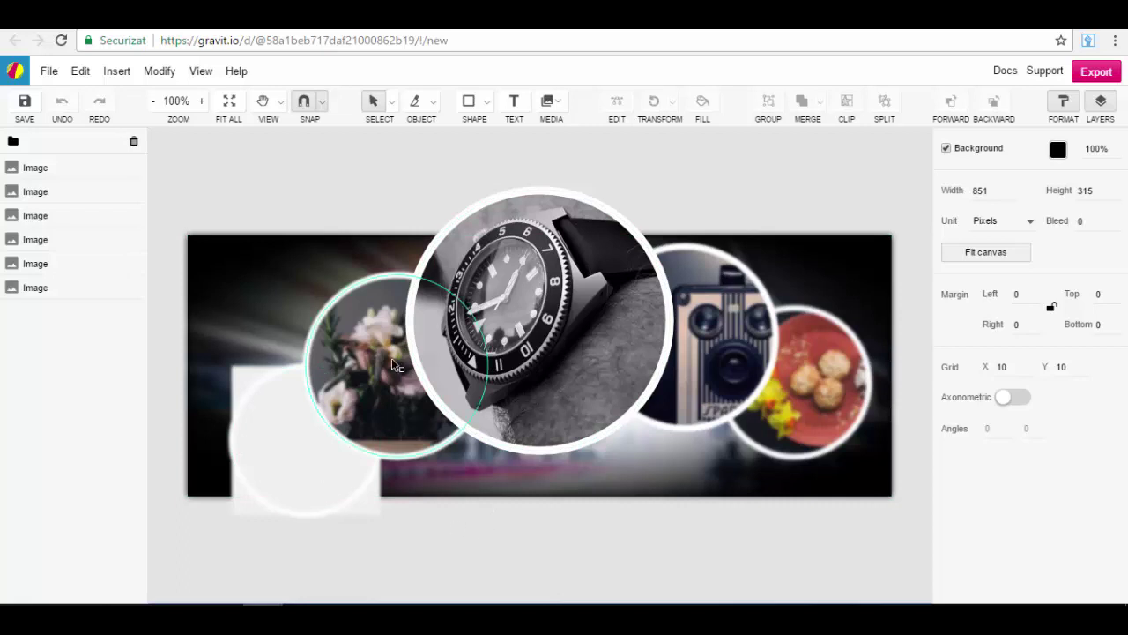
{"action": "left_click", "coordinate": [860, 276]}
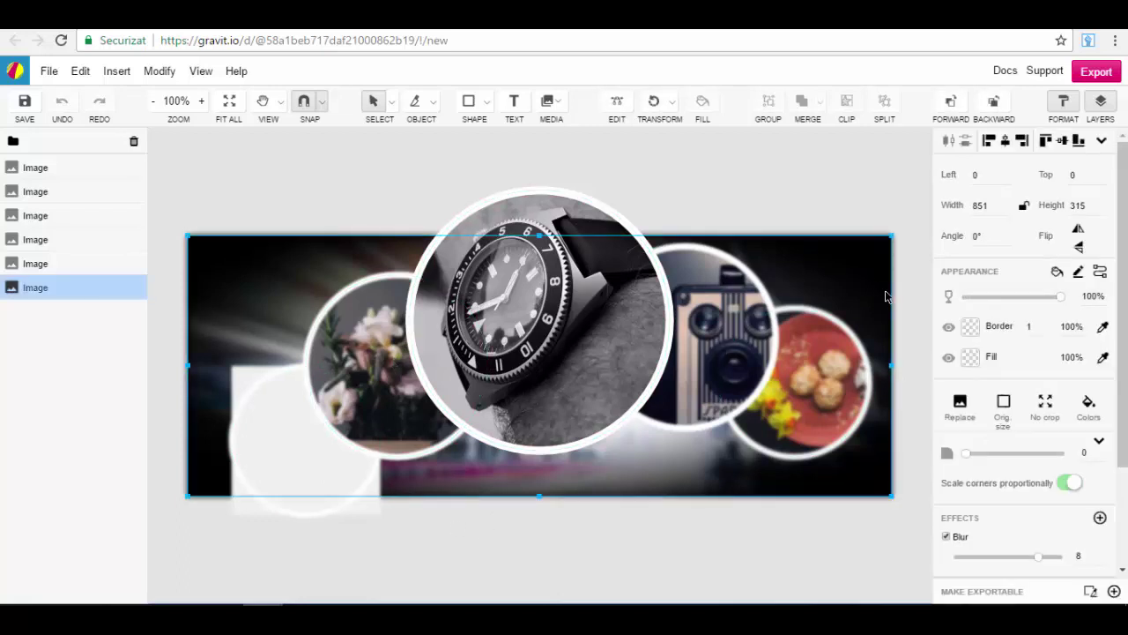
{"action": "left_click", "coordinate": [833, 196]}
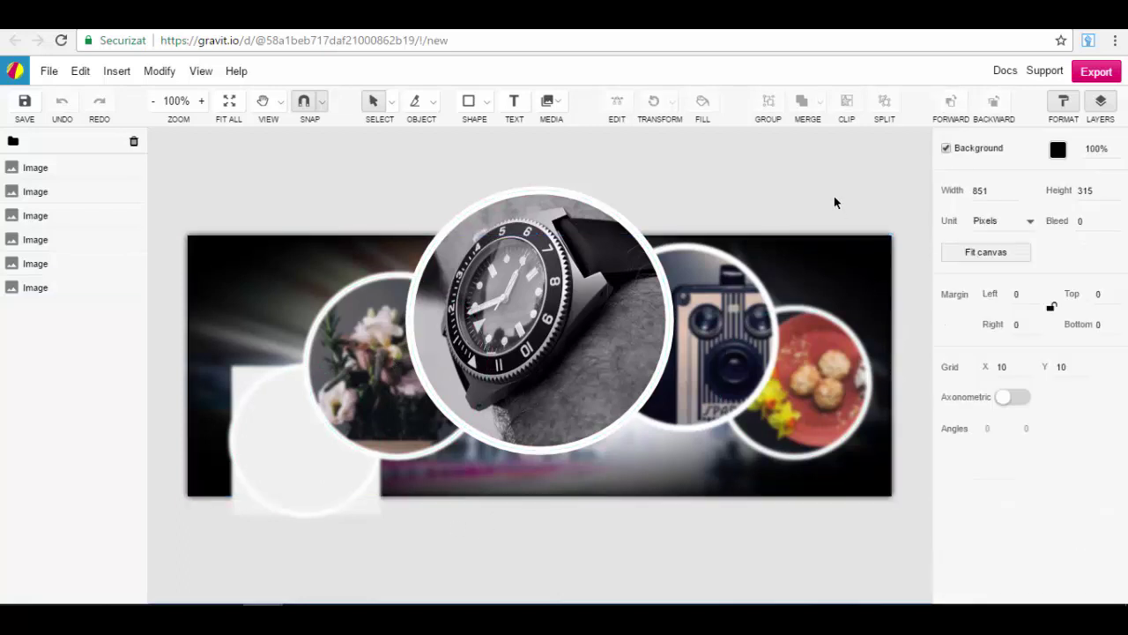
- Inspect the watch, camera, food and flower photo circles and the background one by one
{"action": "left_click", "coordinate": [526, 318]}
{"action": "left_click", "coordinate": [723, 326]}
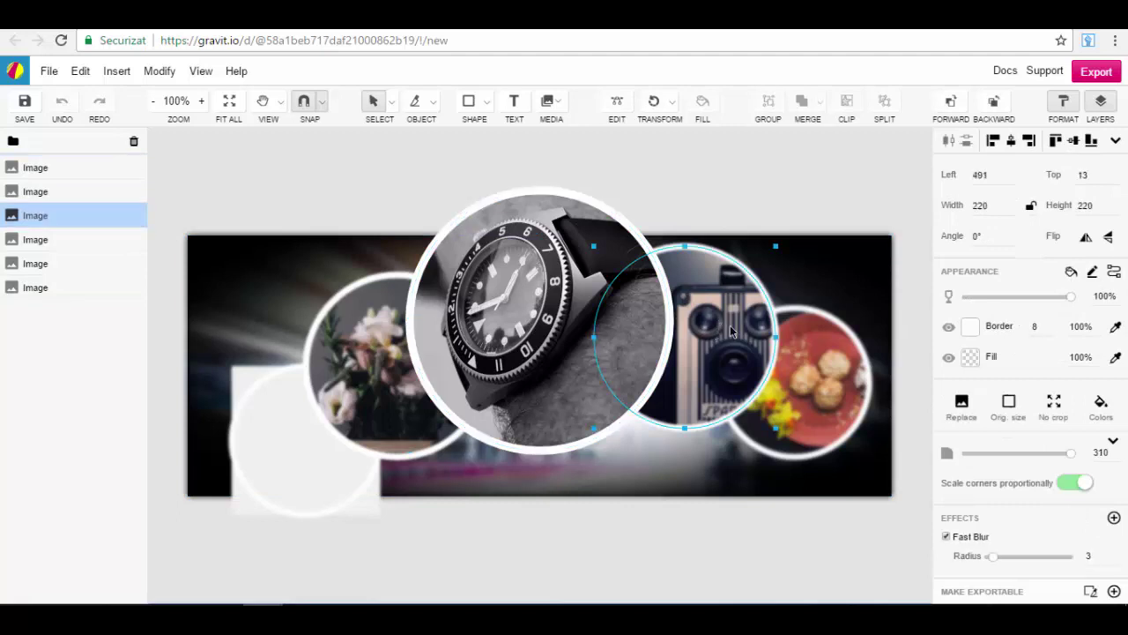
{"action": "left_click", "coordinate": [806, 394]}
{"action": "left_click", "coordinate": [530, 329]}
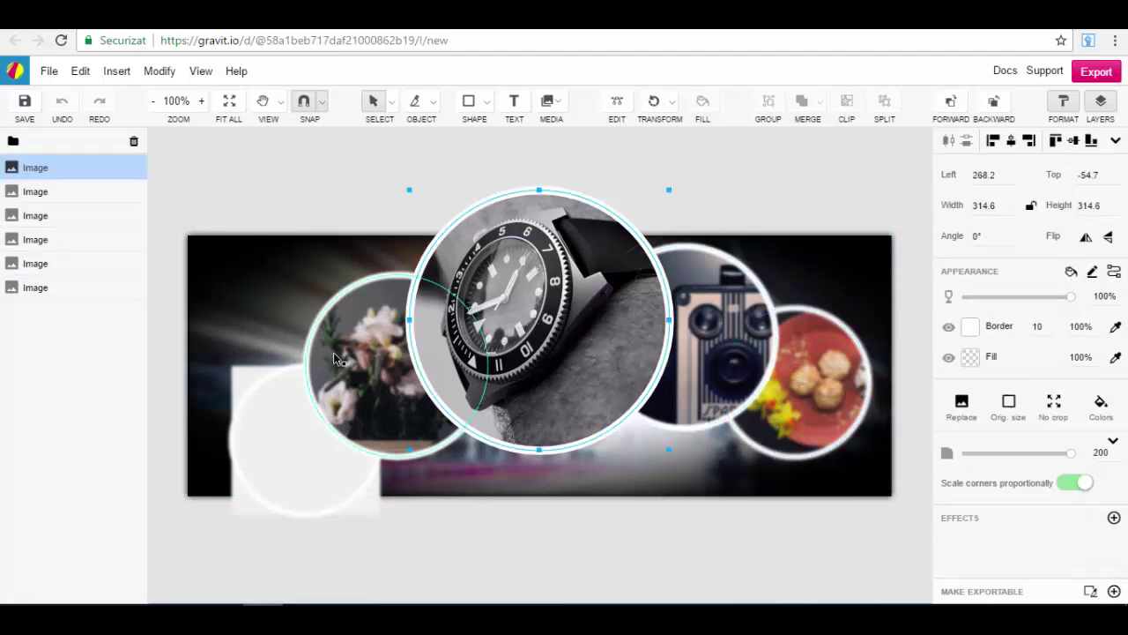
{"action": "left_click", "coordinate": [333, 351]}
{"action": "left_click", "coordinate": [267, 454]}
{"action": "left_click", "coordinate": [397, 174]}
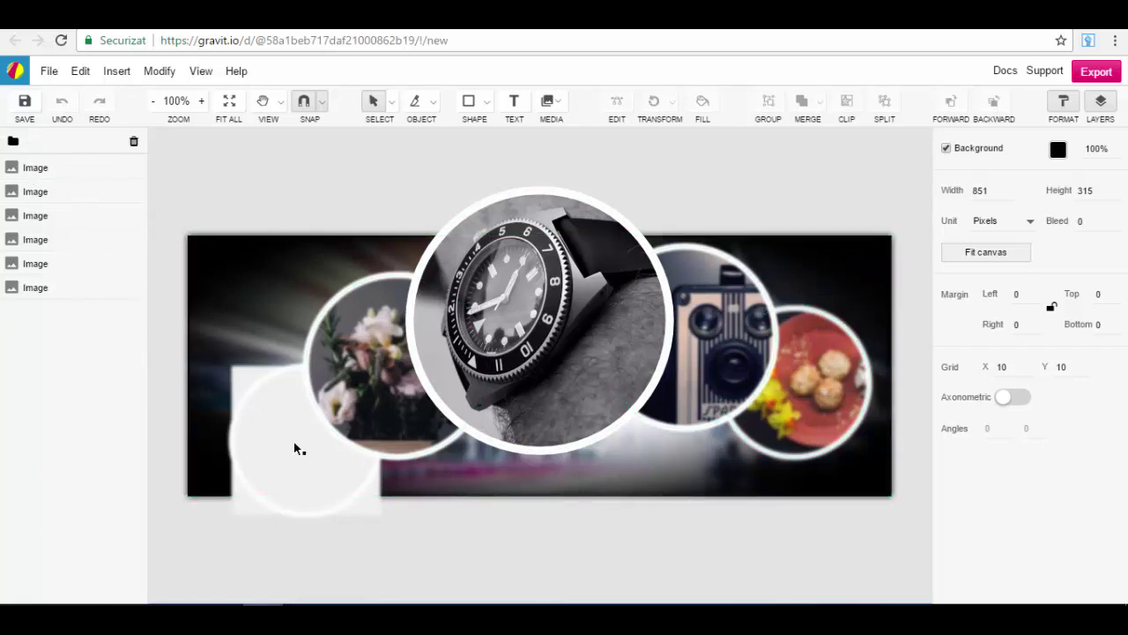
{"action": "left_click", "coordinate": [48, 74]}
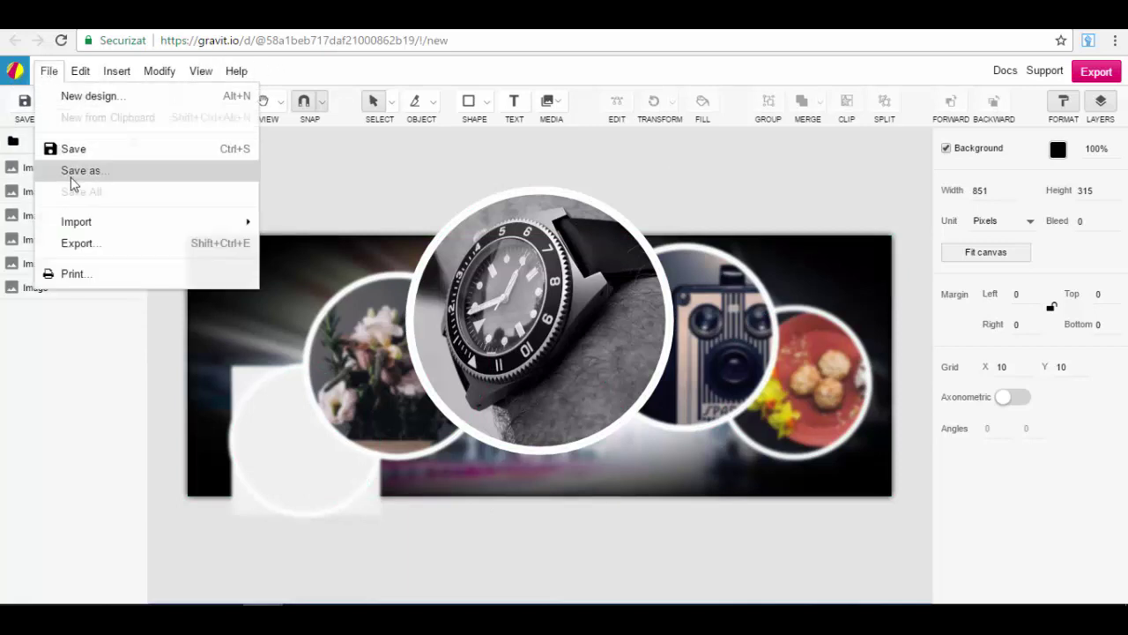
{"action": "mouse_move", "coordinate": [74, 70]}
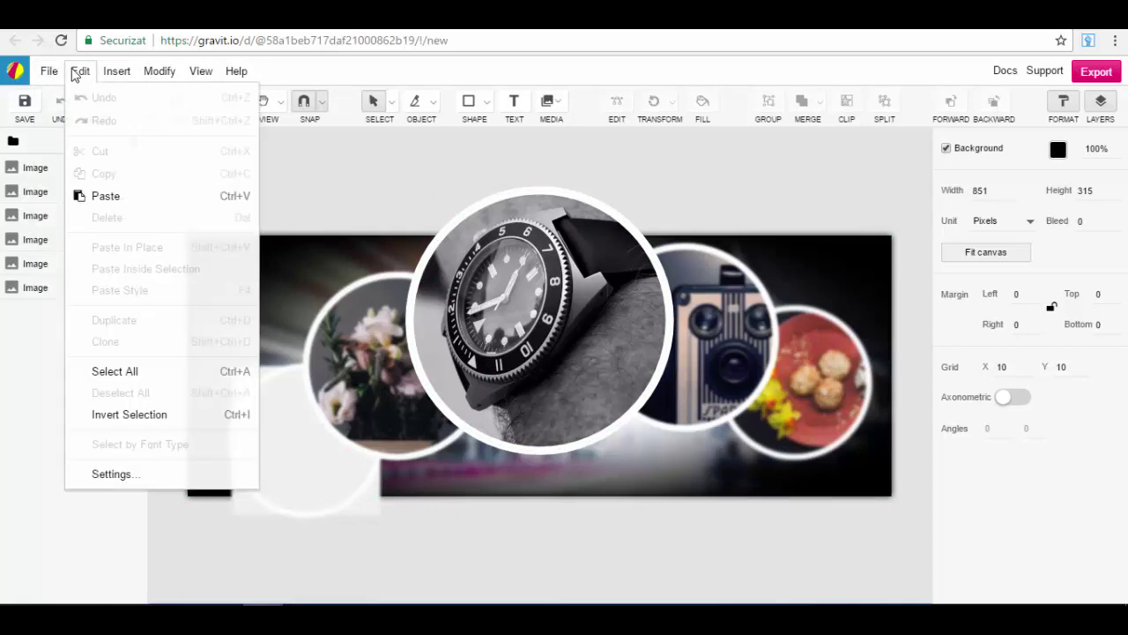
{"action": "mouse_move", "coordinate": [113, 72]}
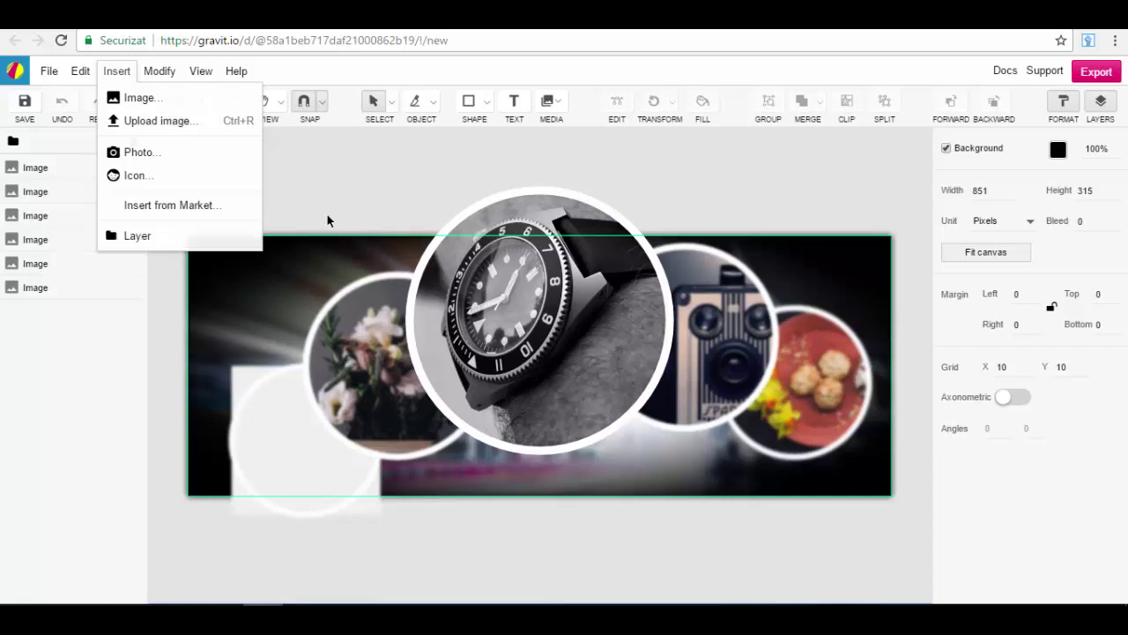
{"action": "left_click", "coordinate": [364, 183]}
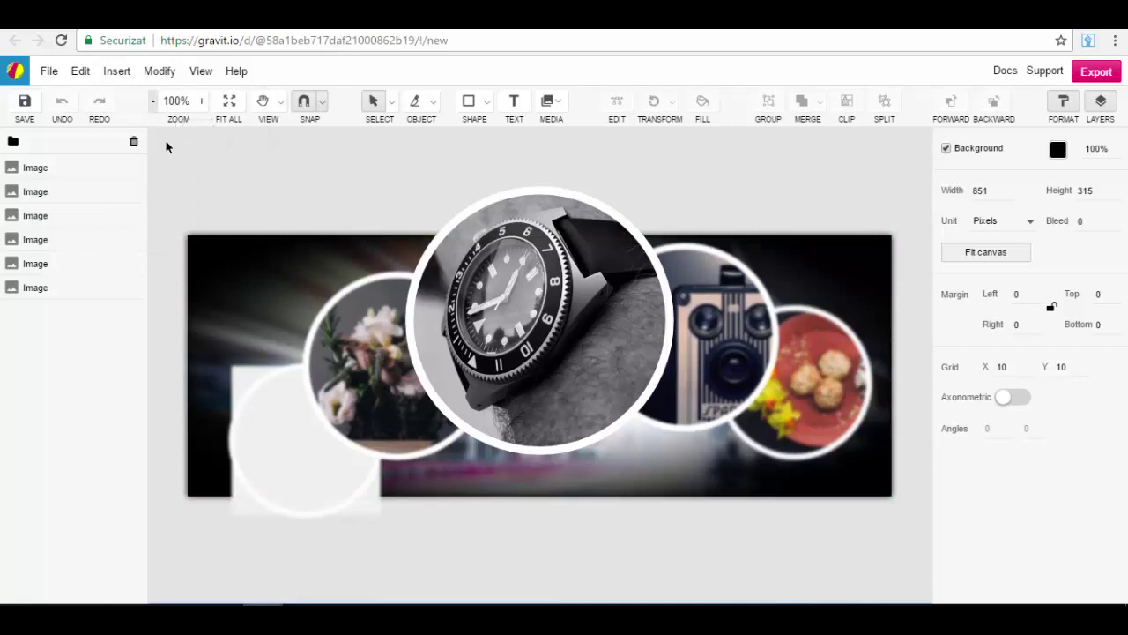
{"action": "left_click", "coordinate": [159, 71]}
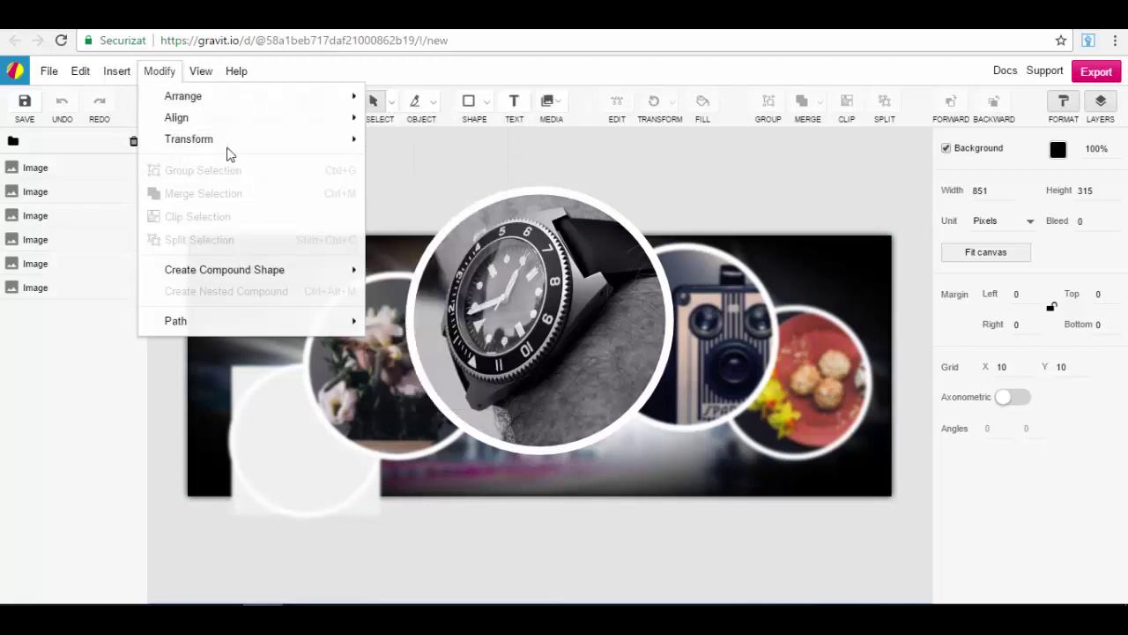
{"action": "mouse_move", "coordinate": [212, 113]}
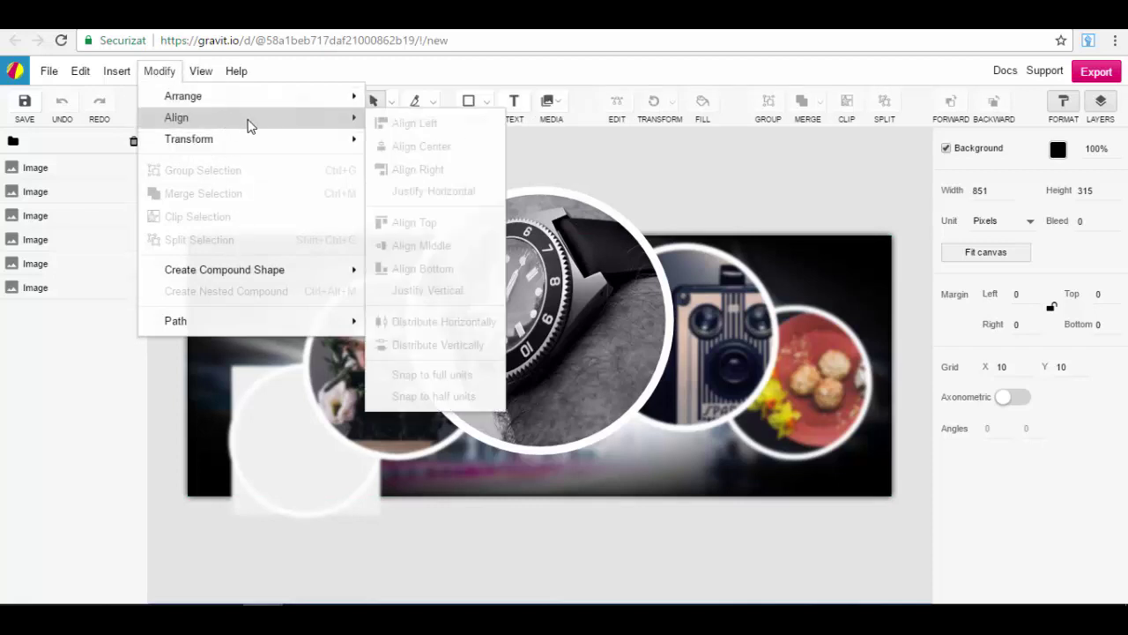
{"action": "mouse_move", "coordinate": [259, 152]}
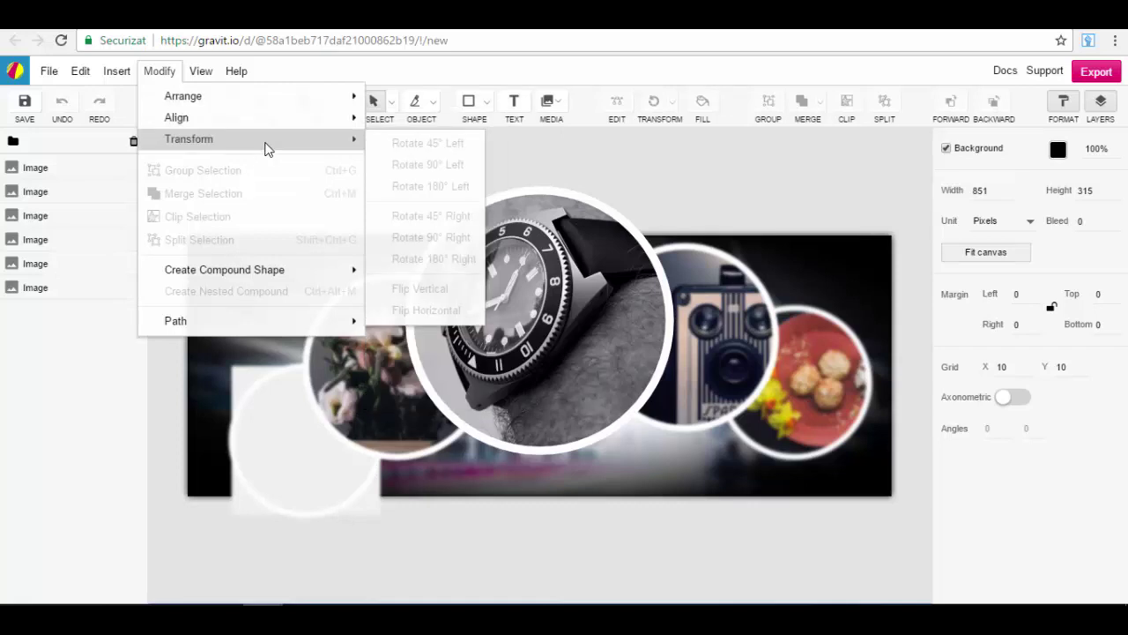
{"action": "mouse_move", "coordinate": [225, 273]}
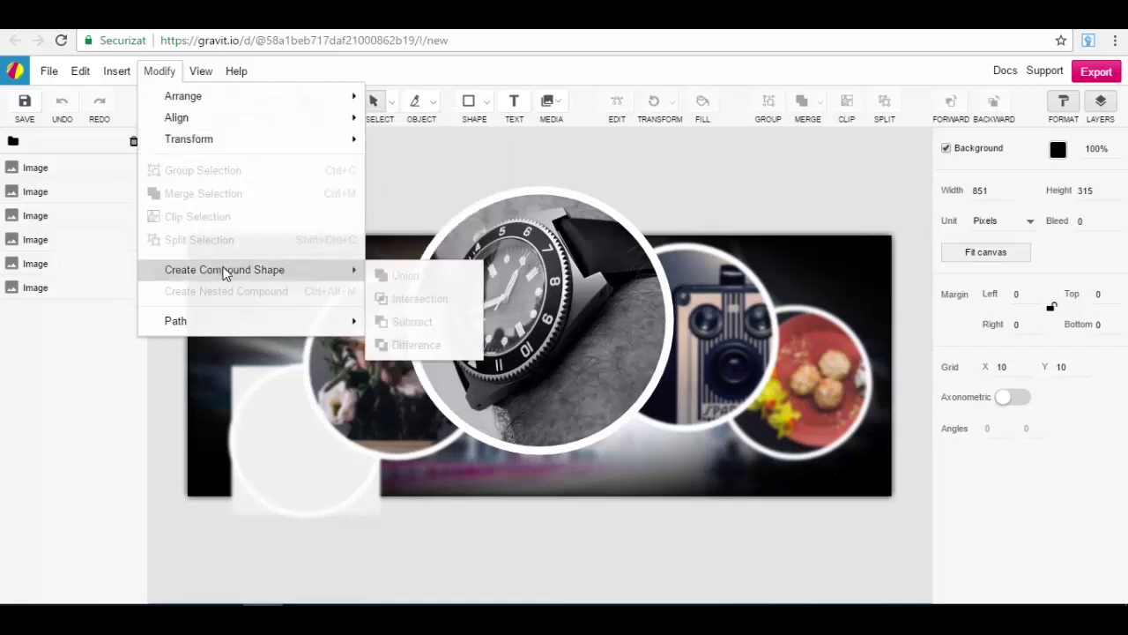
{"action": "left_click", "coordinate": [408, 181]}
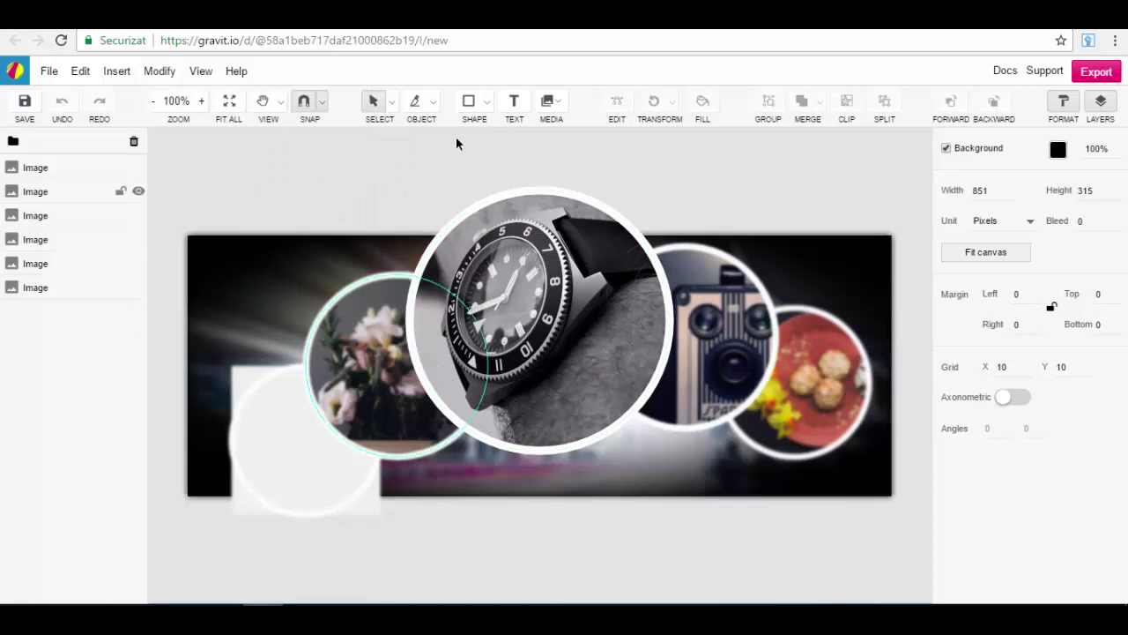
- Nudge the flower circle slightly up-left and inspect the watch, camera, food and flower circles
{"action": "mouse_move", "coordinate": [389, 383]}
{"action": "left_mouse_down"}
{"action": "mouse_move", "coordinate": [347, 364]}
{"action": "mouse_move", "coordinate": [326, 326]}
{"action": "mouse_move", "coordinate": [416, 440]}
{"action": "mouse_move", "coordinate": [326, 327]}
{"action": "mouse_move", "coordinate": [393, 375]}
{"action": "left_mouse_up"}
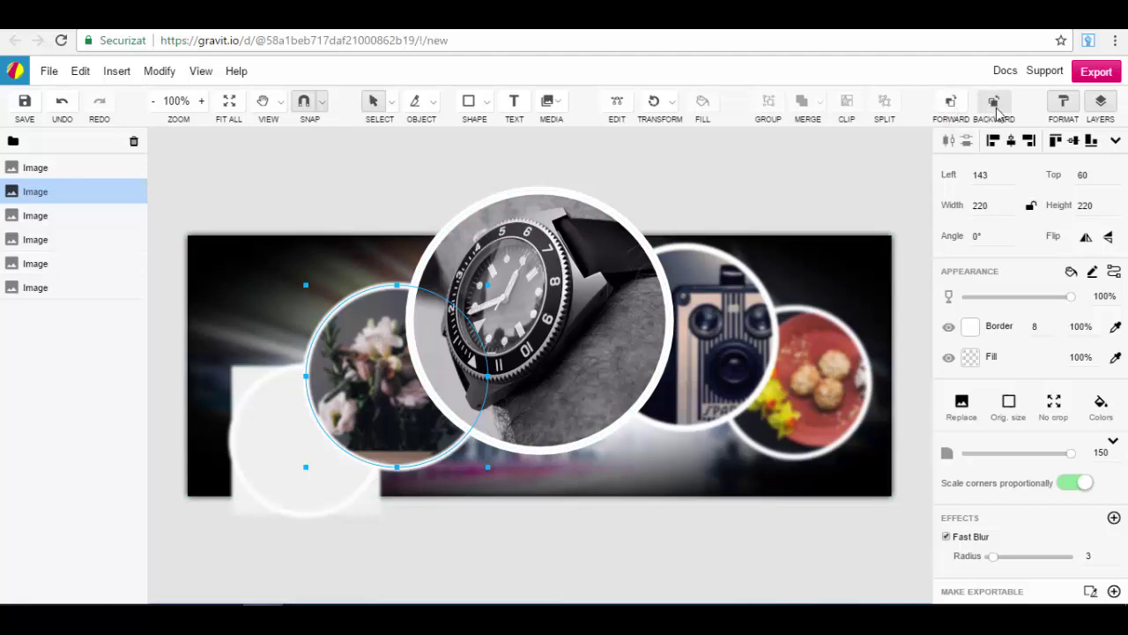
{"action": "left_click", "coordinate": [575, 276]}
{"action": "left_click", "coordinate": [696, 315]}
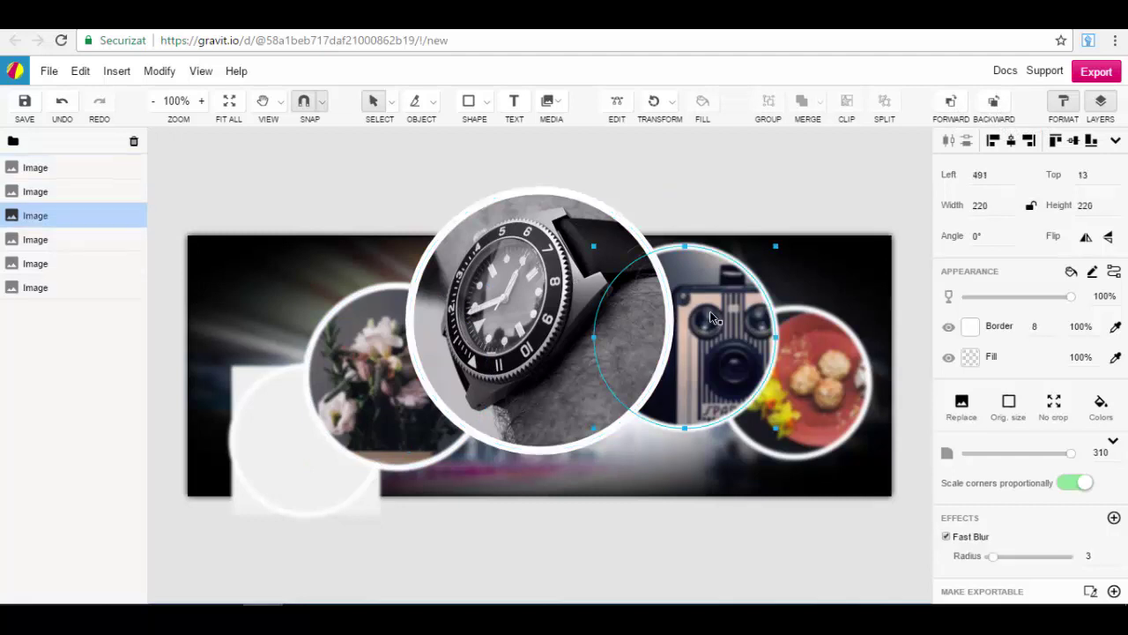
{"action": "left_click", "coordinate": [817, 379]}
{"action": "left_click", "coordinate": [404, 384]}
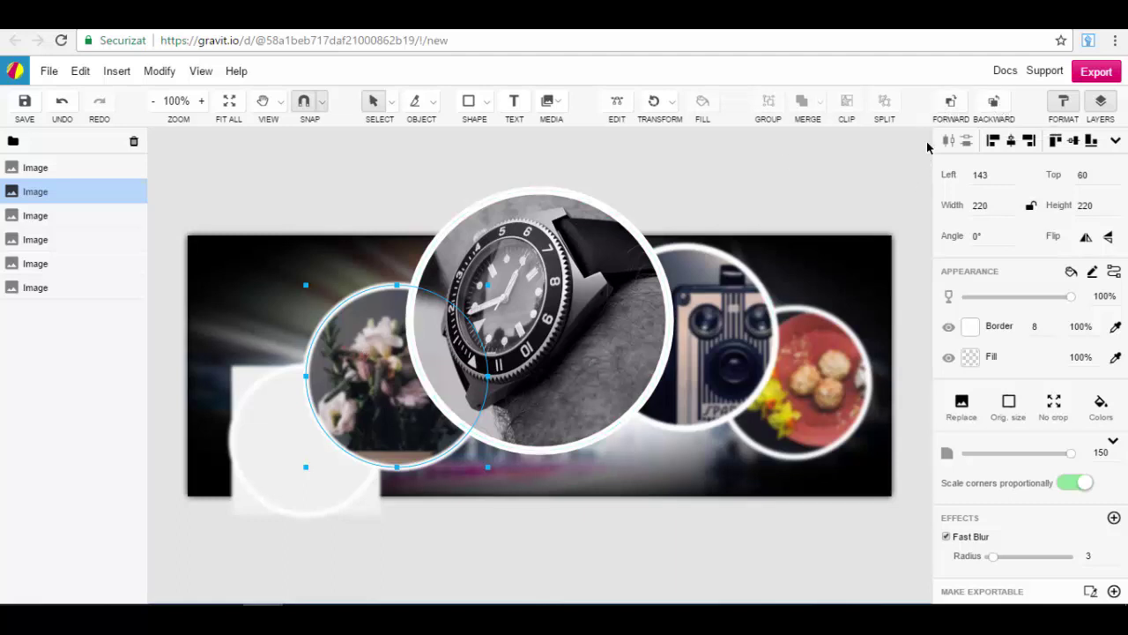
- Try stacking the flower circle in front of and behind the watch, leaving the watch in front
{"action": "left_click", "coordinate": [951, 103]}
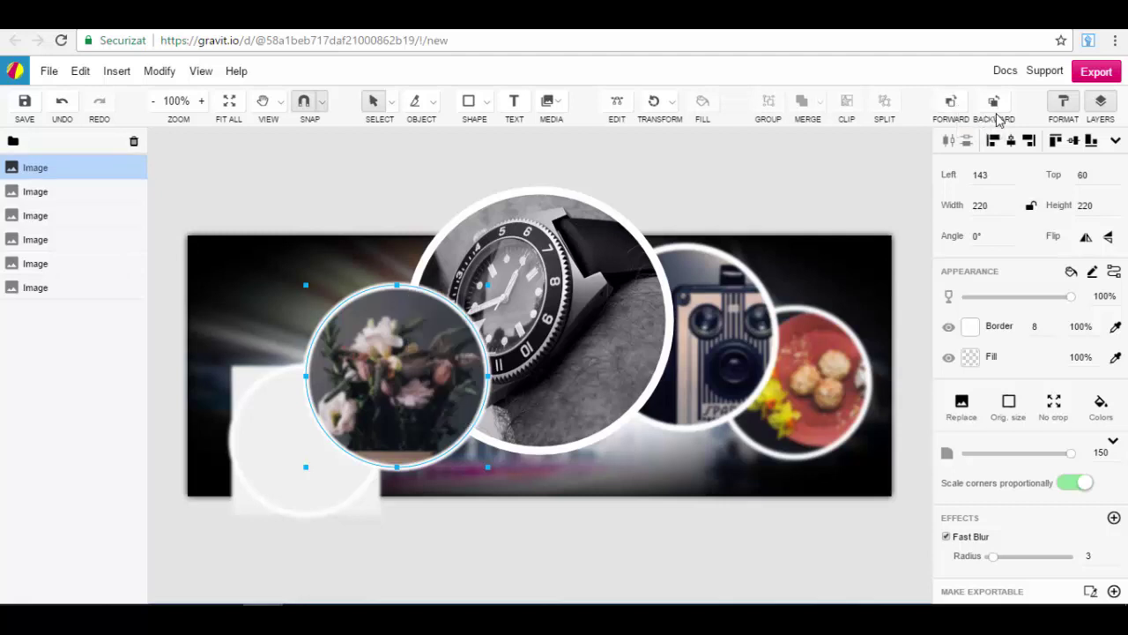
{"action": "left_click", "coordinate": [997, 109]}
{"action": "left_click", "coordinate": [620, 296]}
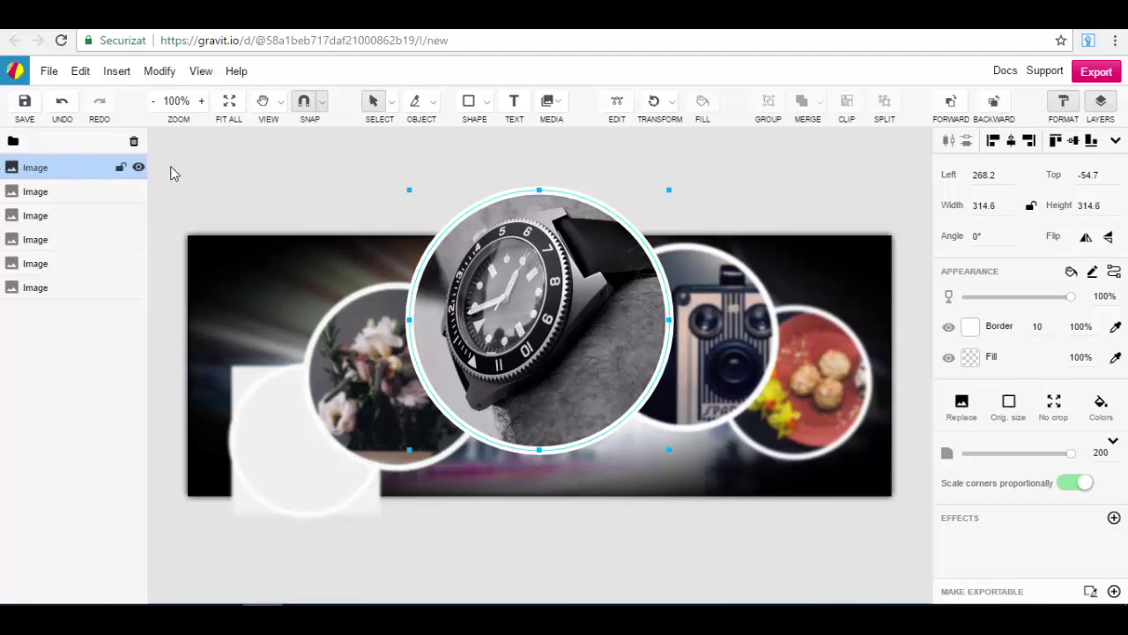
{"action": "left_click", "coordinate": [993, 104]}
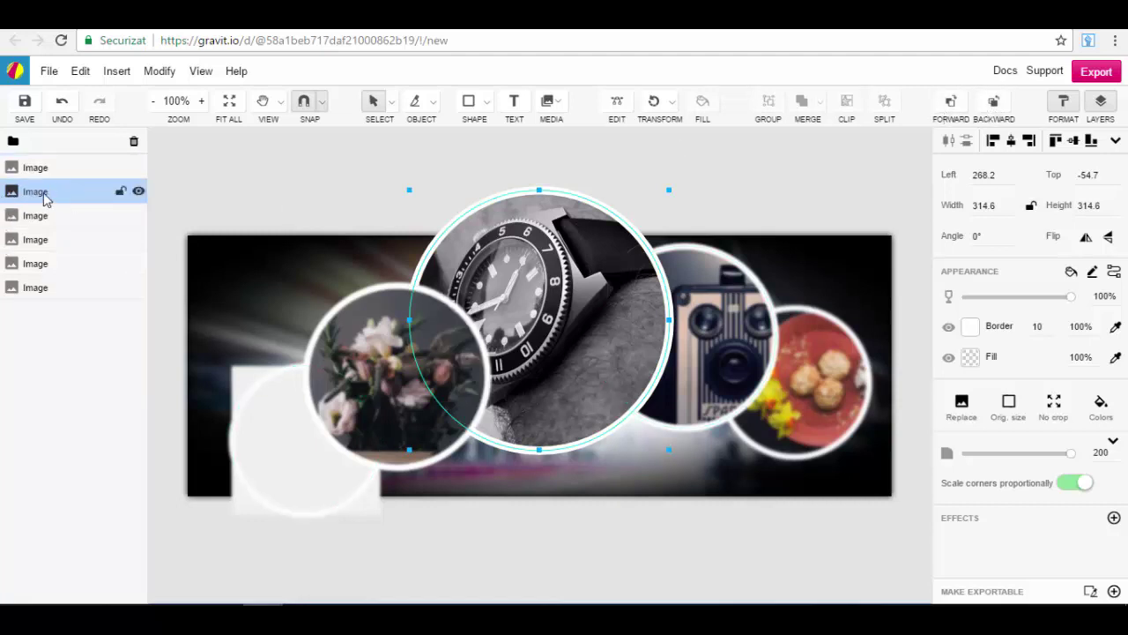
{"action": "left_click", "coordinate": [950, 104]}
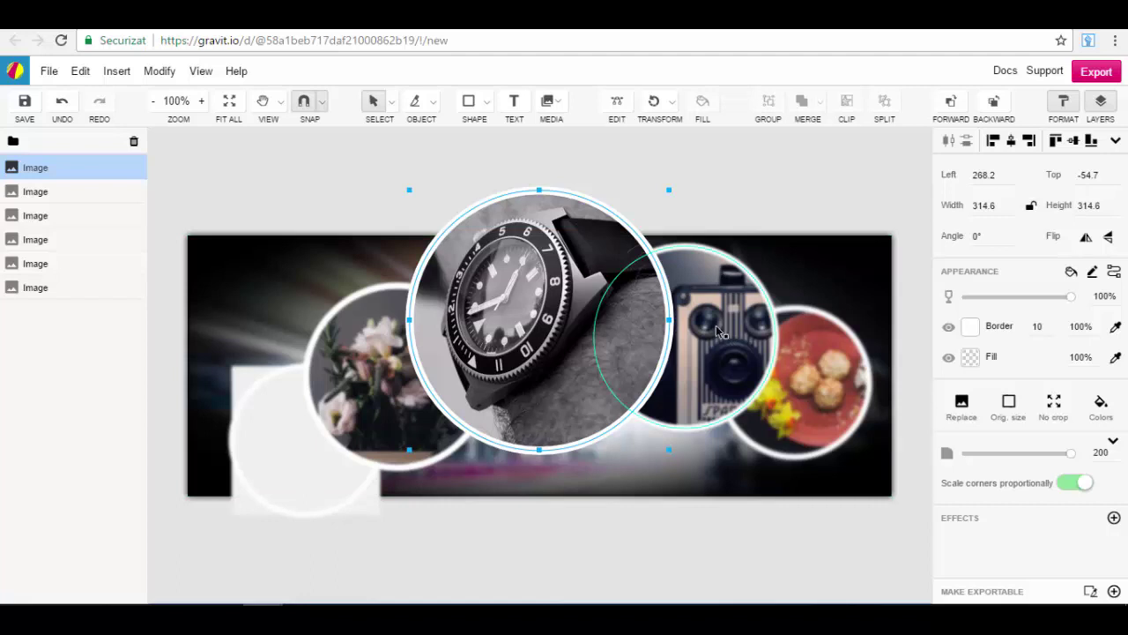
- Drag the flower layer toward the top in Layers, then undo its accidental nesting
{"action": "left_click", "coordinate": [45, 372]}
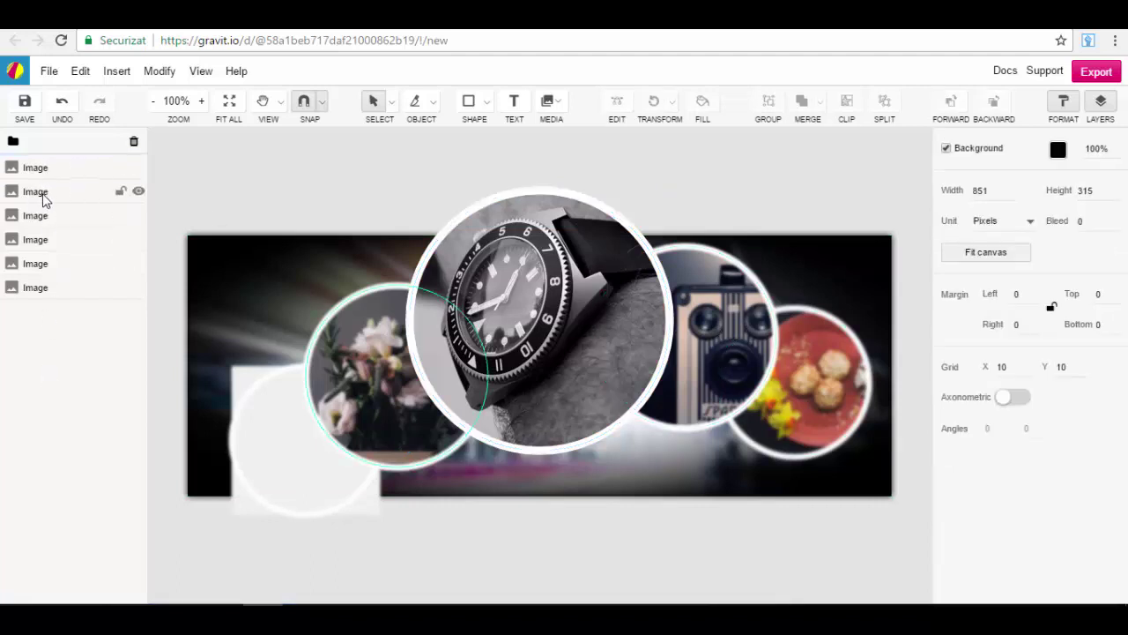
{"action": "left_click", "coordinate": [41, 195]}
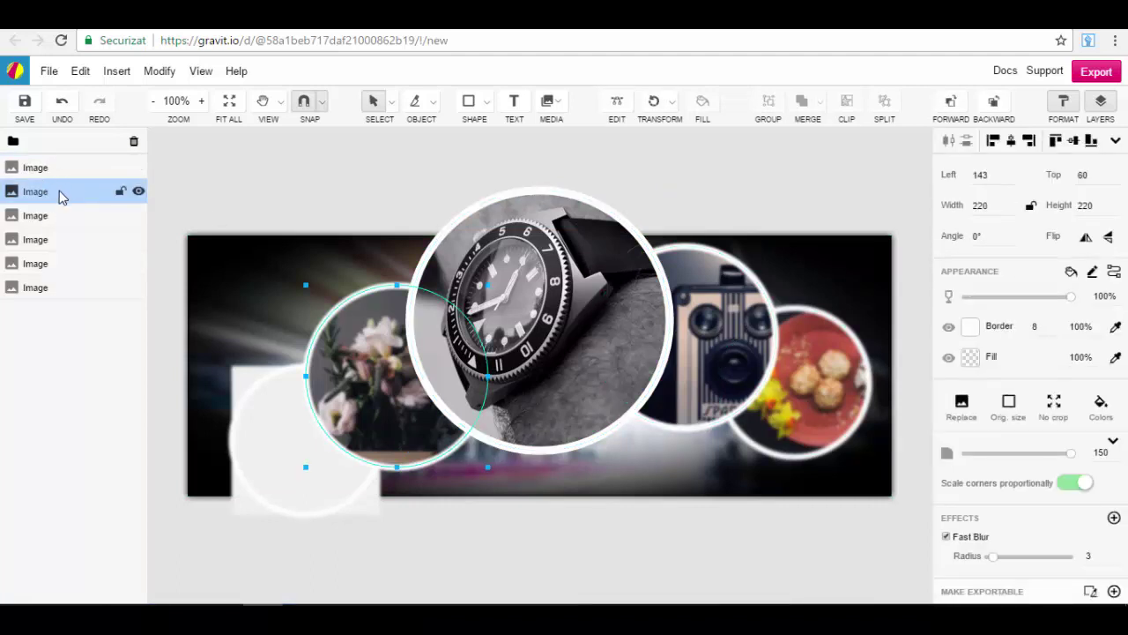
{"action": "left_click_drag", "start_coordinate": [59, 190], "coordinate": [62, 171]}
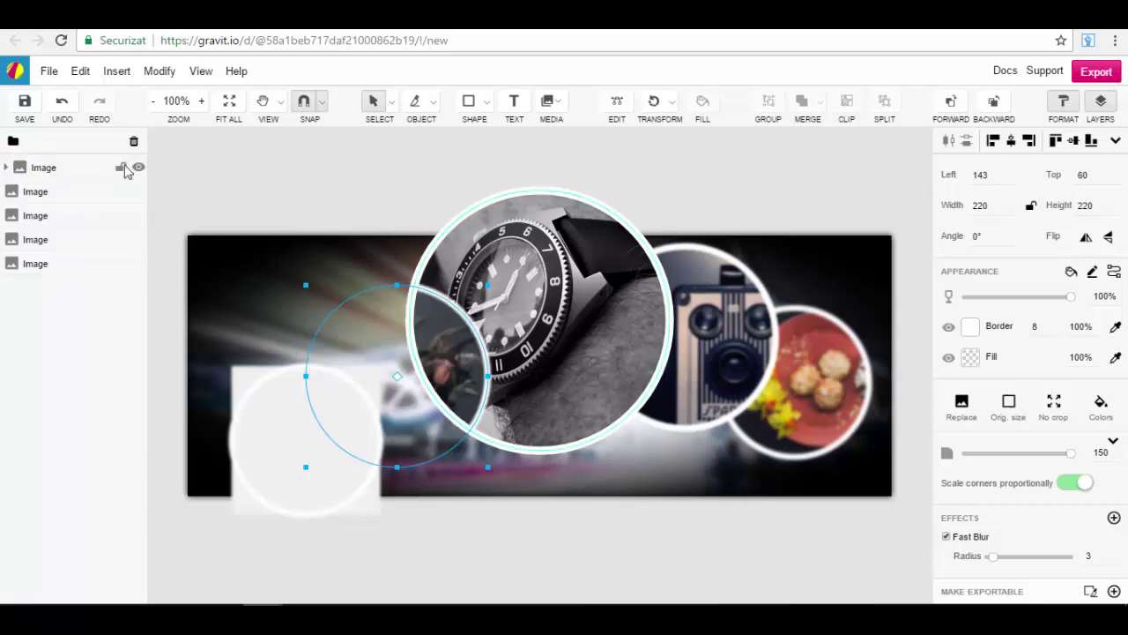
{"action": "left_click", "coordinate": [62, 103]}
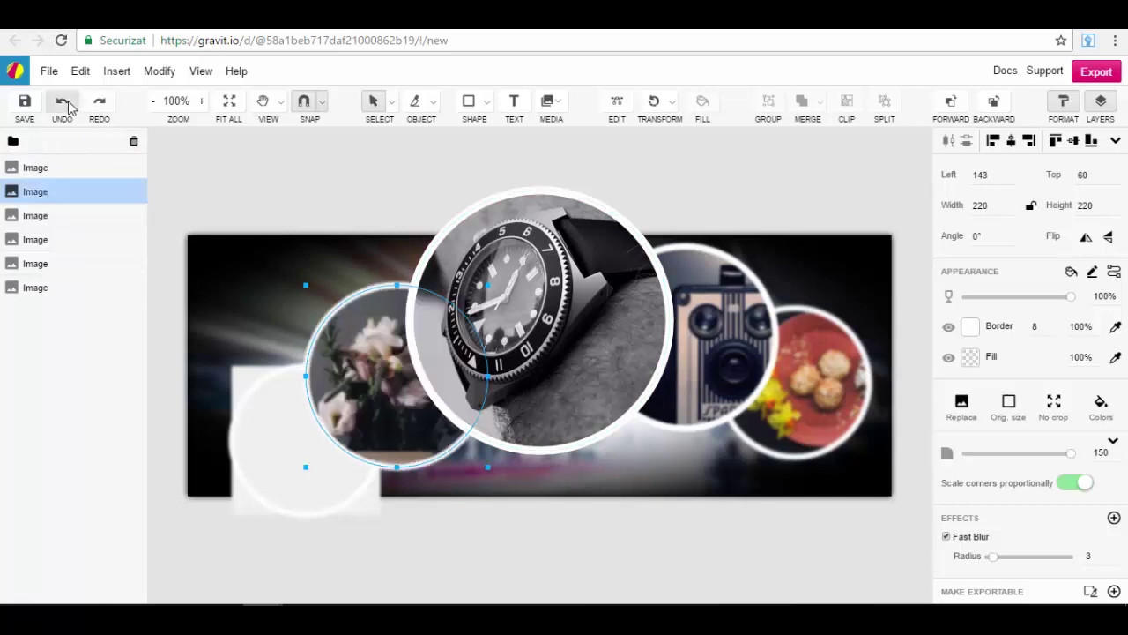
- Move the flower layer to the top, then undo the camera photo's accidental grouping
{"action": "mouse_move", "coordinate": [70, 187]}
{"action": "left_mouse_down"}
{"action": "mouse_move", "coordinate": [85, 137]}
{"action": "mouse_move", "coordinate": [68, 214]}
{"action": "mouse_move", "coordinate": [52, 227]}
{"action": "mouse_move", "coordinate": [82, 254]}
{"action": "left_mouse_up"}
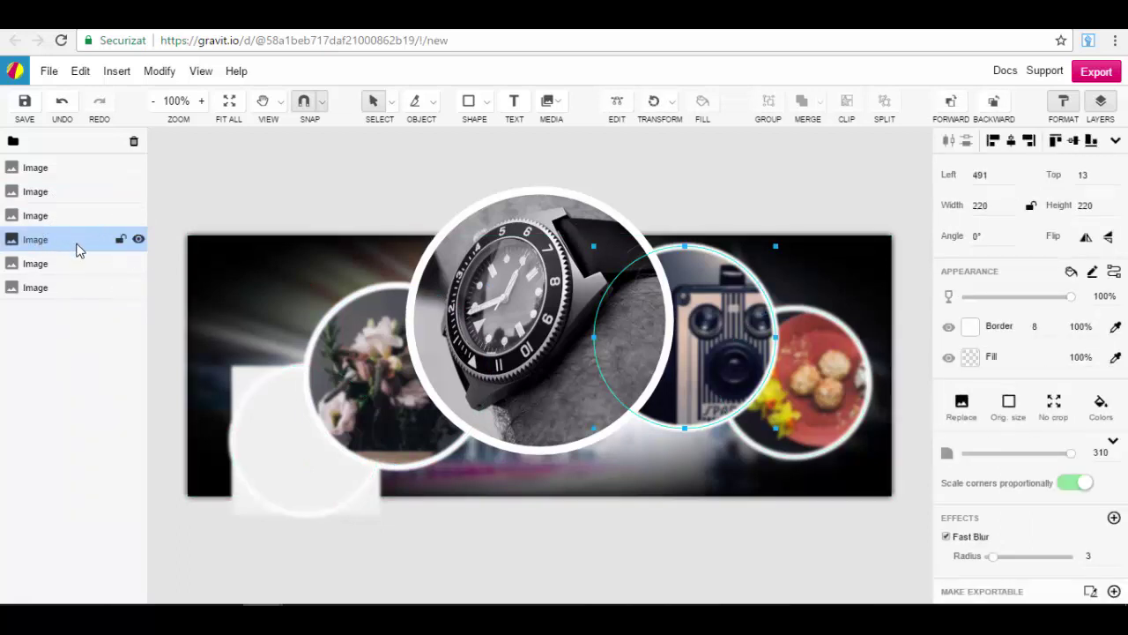
{"action": "left_click_drag", "start_coordinate": [76, 249], "coordinate": [85, 175]}
{"action": "left_click", "coordinate": [6, 168]}
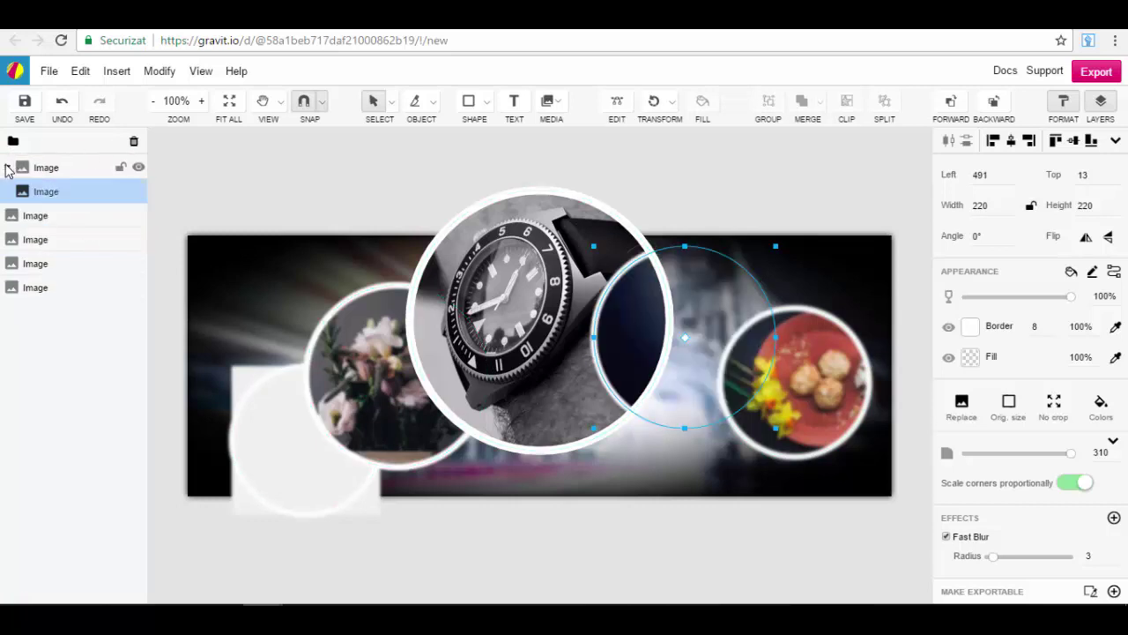
{"action": "left_click", "coordinate": [6, 168]}
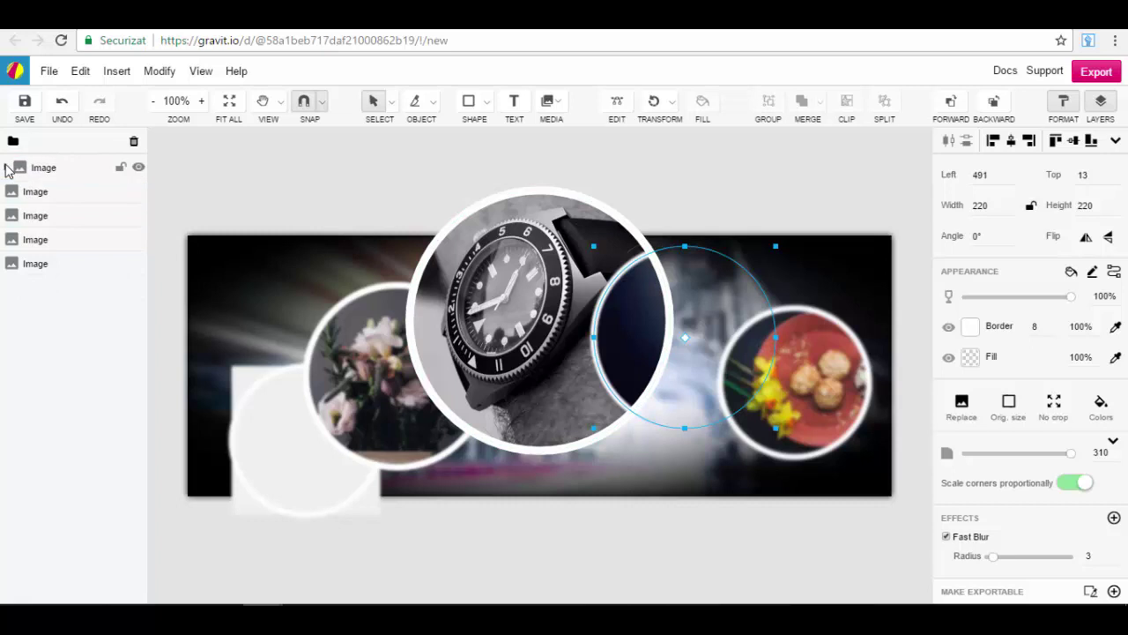
{"action": "left_click", "coordinate": [65, 103]}
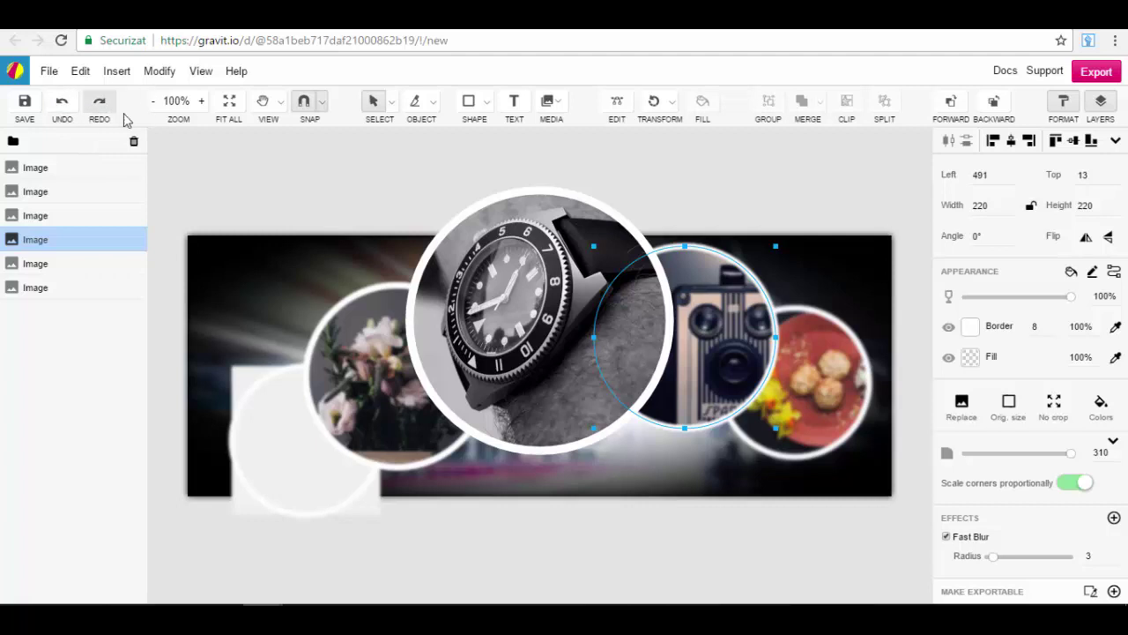
{"action": "left_click", "coordinate": [397, 177]}
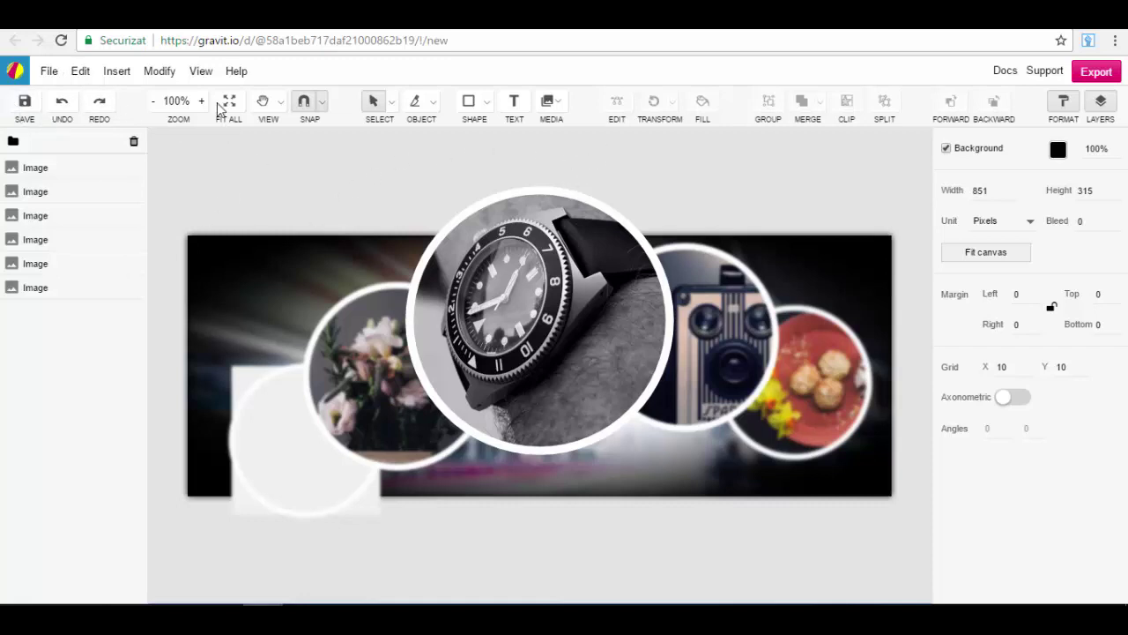
- Look through the View and Help menus, then bring up the Insert menu
{"action": "left_click", "coordinate": [201, 72]}
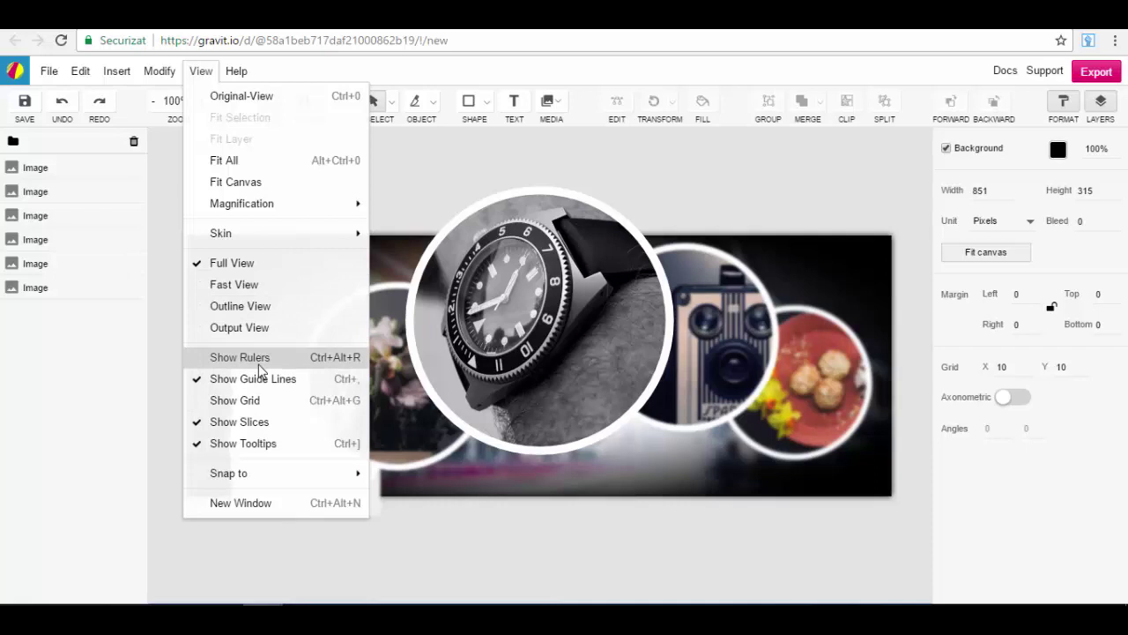
{"action": "mouse_move", "coordinate": [235, 78]}
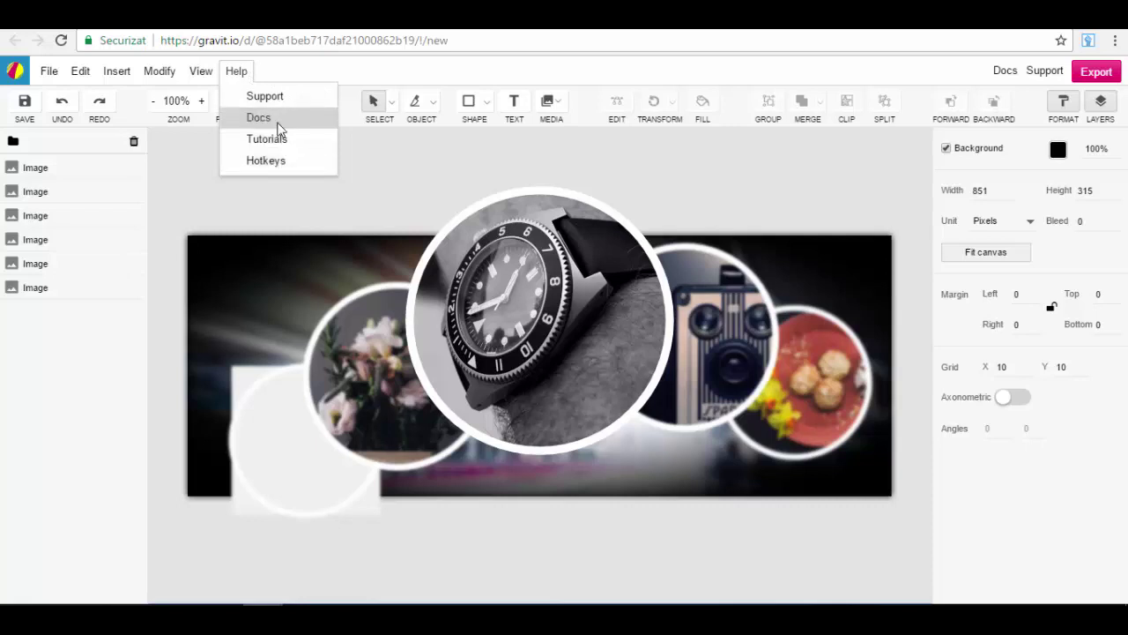
{"action": "left_click", "coordinate": [470, 161]}
{"action": "scroll", "coordinate": [472, 185], "scroll_direction": "down", "scroll_amount": 10}
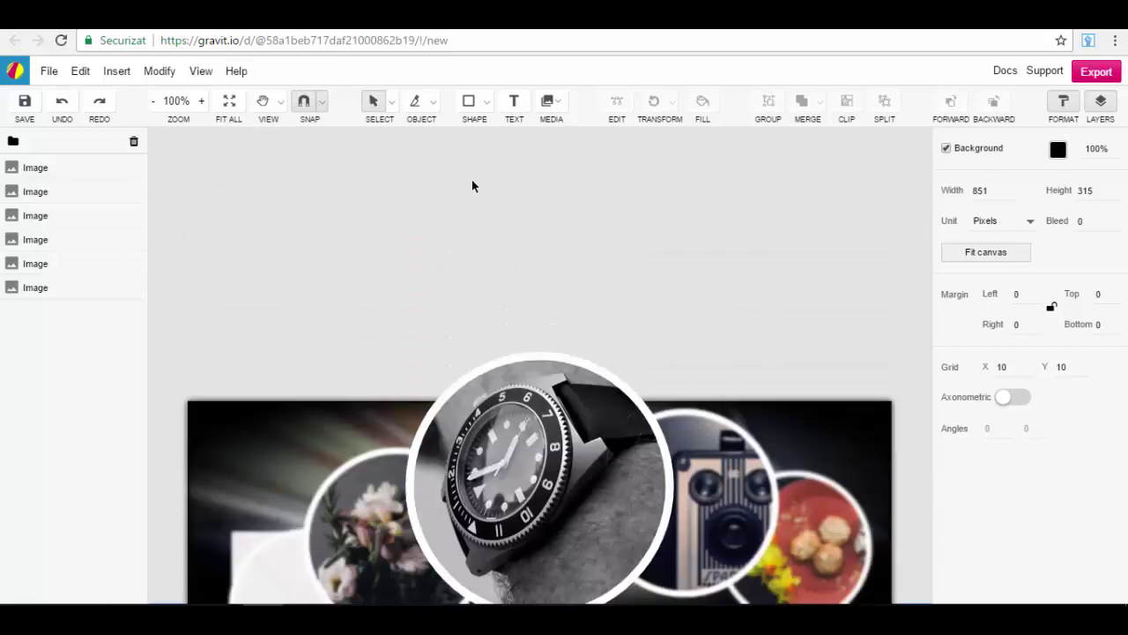
{"action": "scroll", "coordinate": [457, 171], "scroll_direction": "up", "scroll_amount": 10}
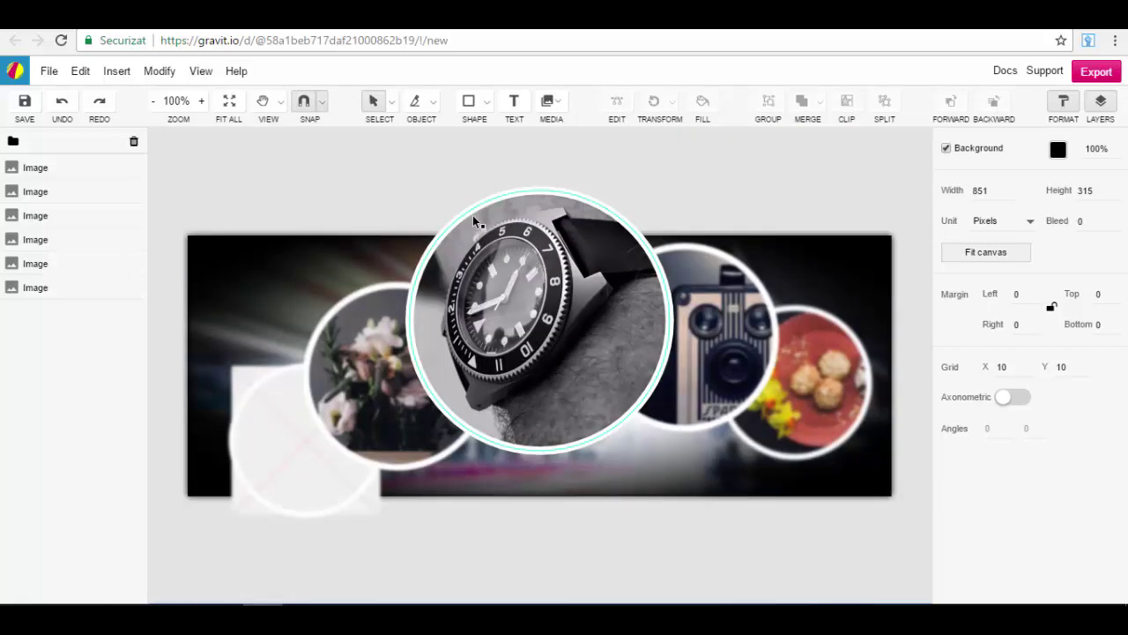
{"action": "left_click", "coordinate": [116, 70]}
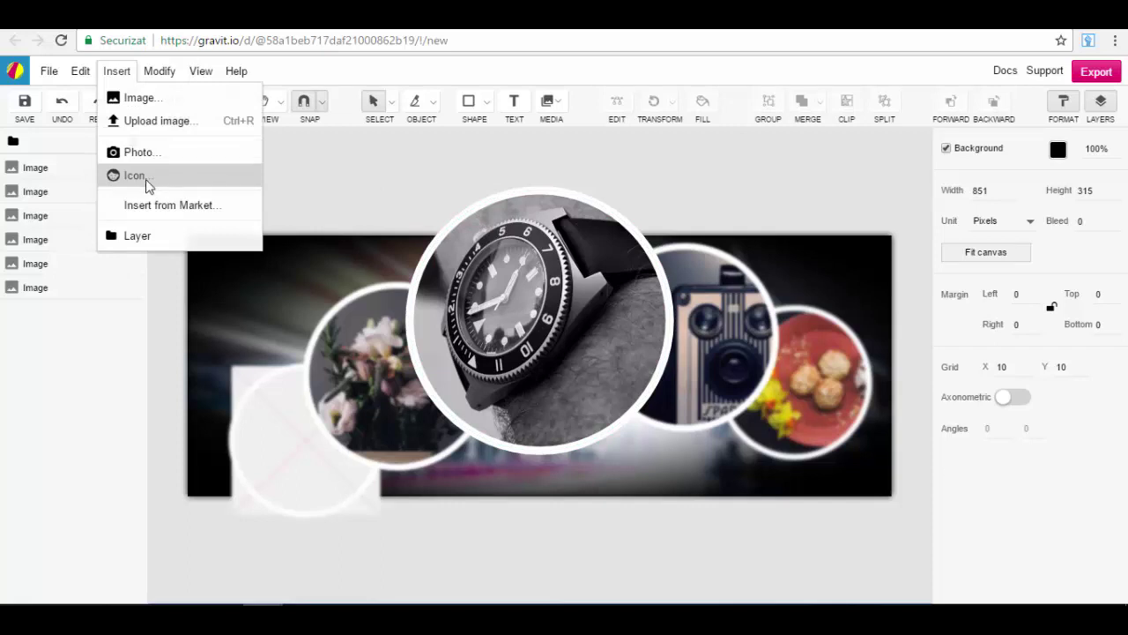
- Insert the piggy-bank-with-lightbulb 'Idea Bank' icon from the Insert > Icon library
{"action": "left_click", "coordinate": [114, 74]}
{"action": "left_click", "coordinate": [114, 75]}
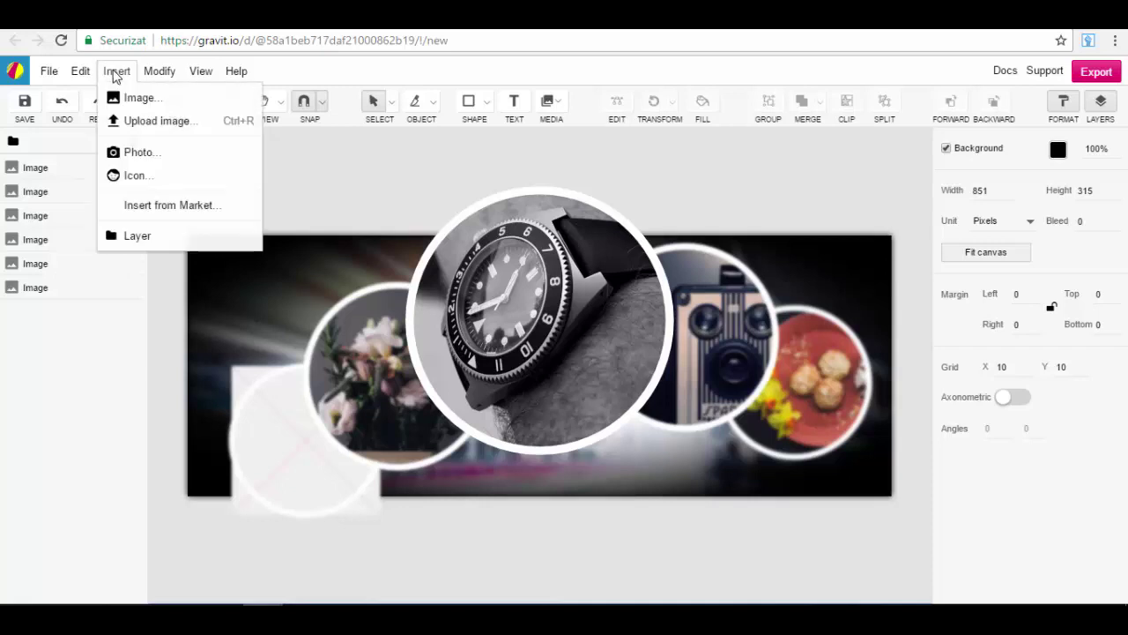
{"action": "left_click", "coordinate": [138, 174]}
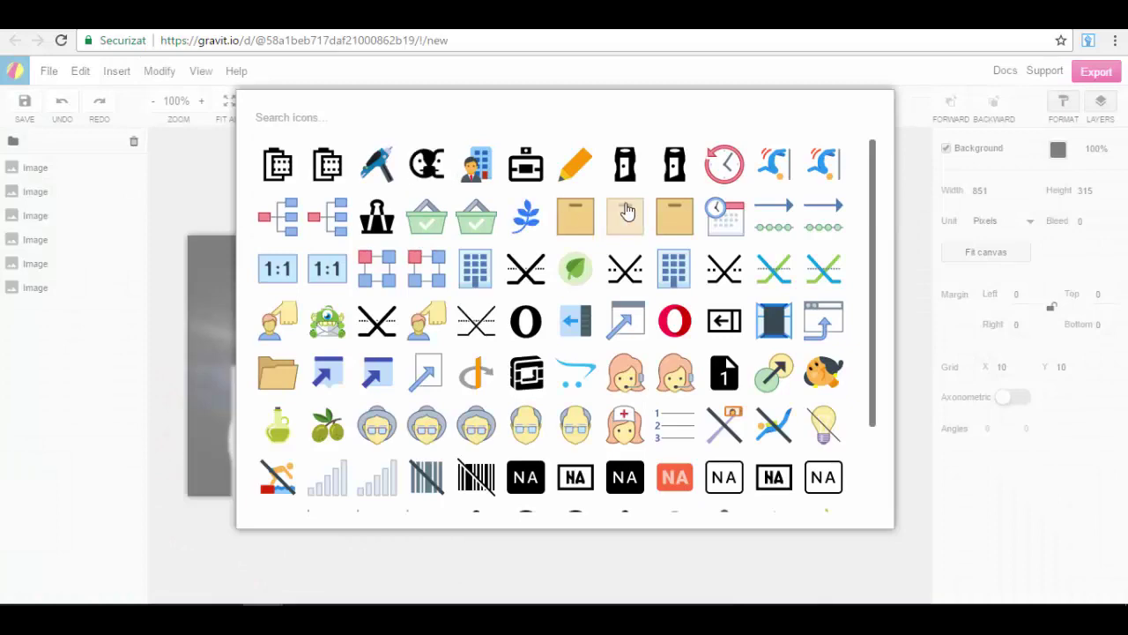
{"action": "scroll", "coordinate": [639, 266], "scroll_direction": "down", "scroll_amount": 2}
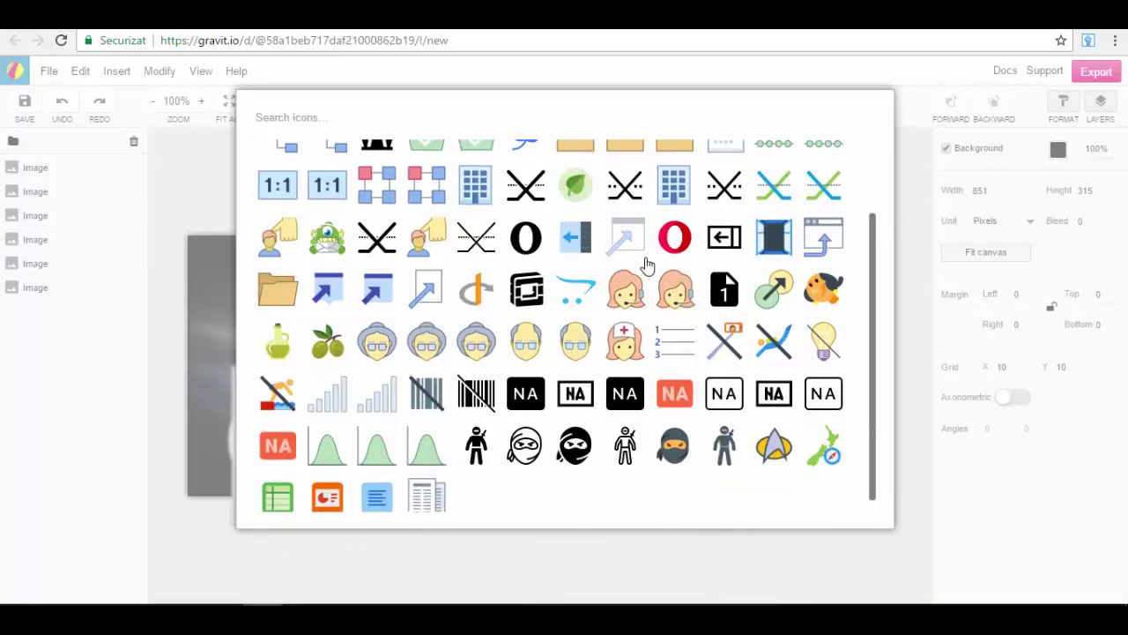
{"action": "scroll", "coordinate": [644, 260], "scroll_direction": "down", "scroll_amount": 5}
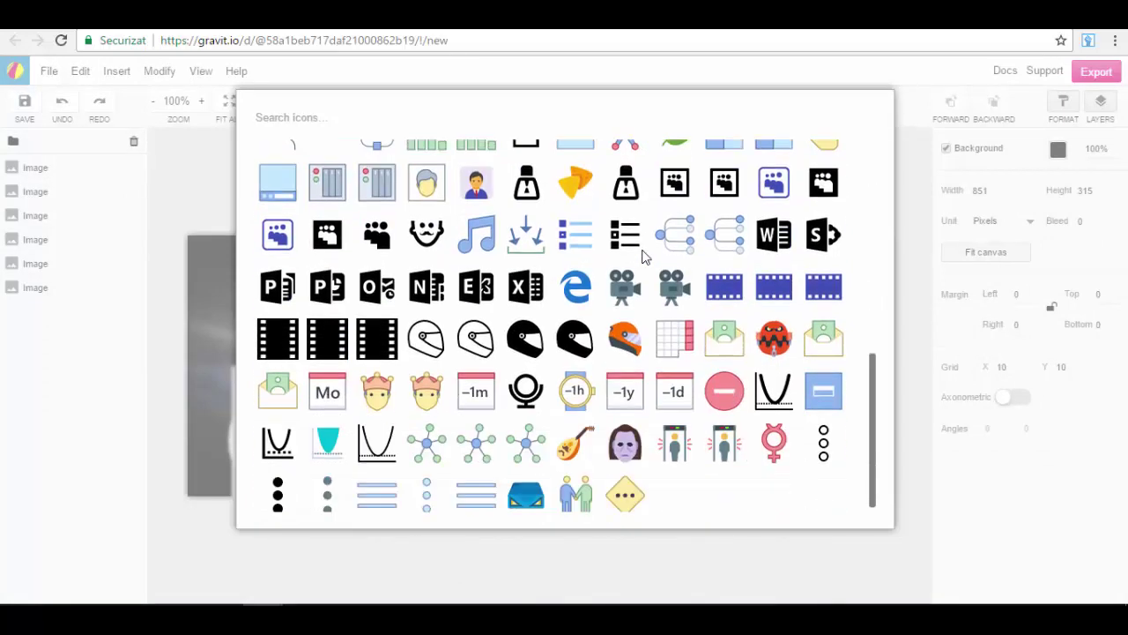
{"action": "scroll", "coordinate": [679, 251], "scroll_direction": "down", "scroll_amount": 4}
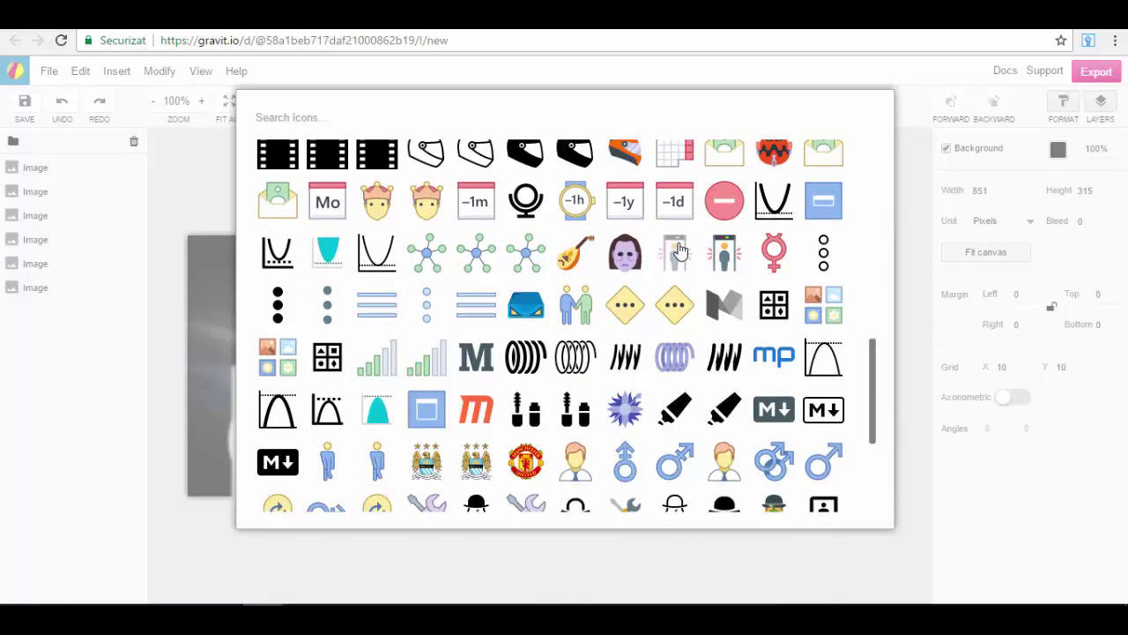
{"action": "scroll", "coordinate": [678, 251], "scroll_direction": "down", "scroll_amount": 5}
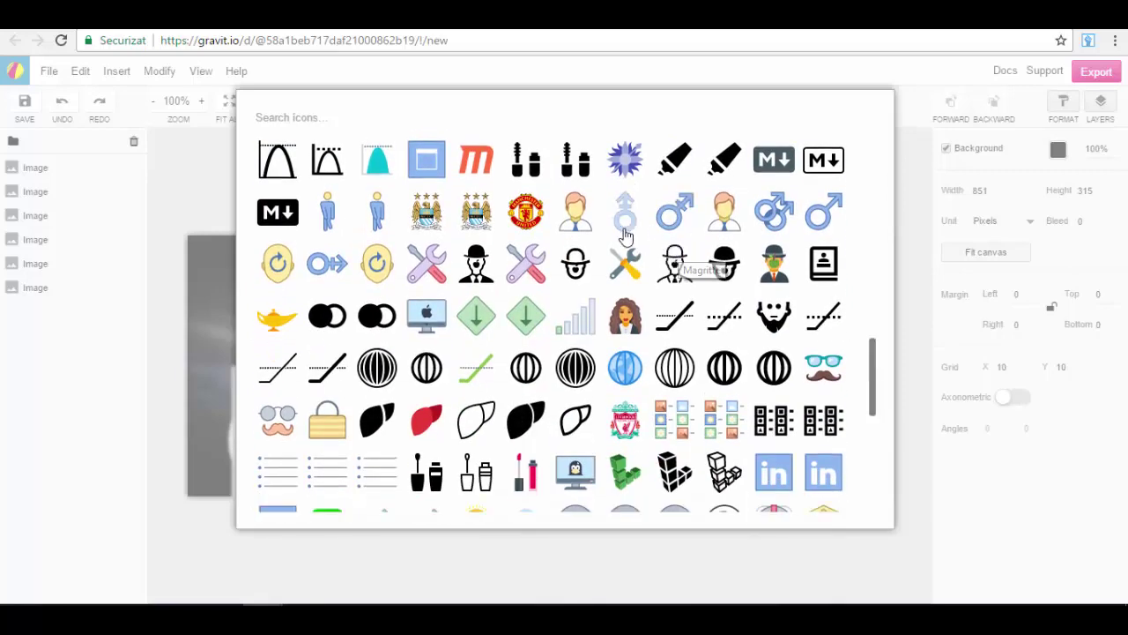
{"action": "scroll", "coordinate": [652, 237], "scroll_direction": "down", "scroll_amount": 8}
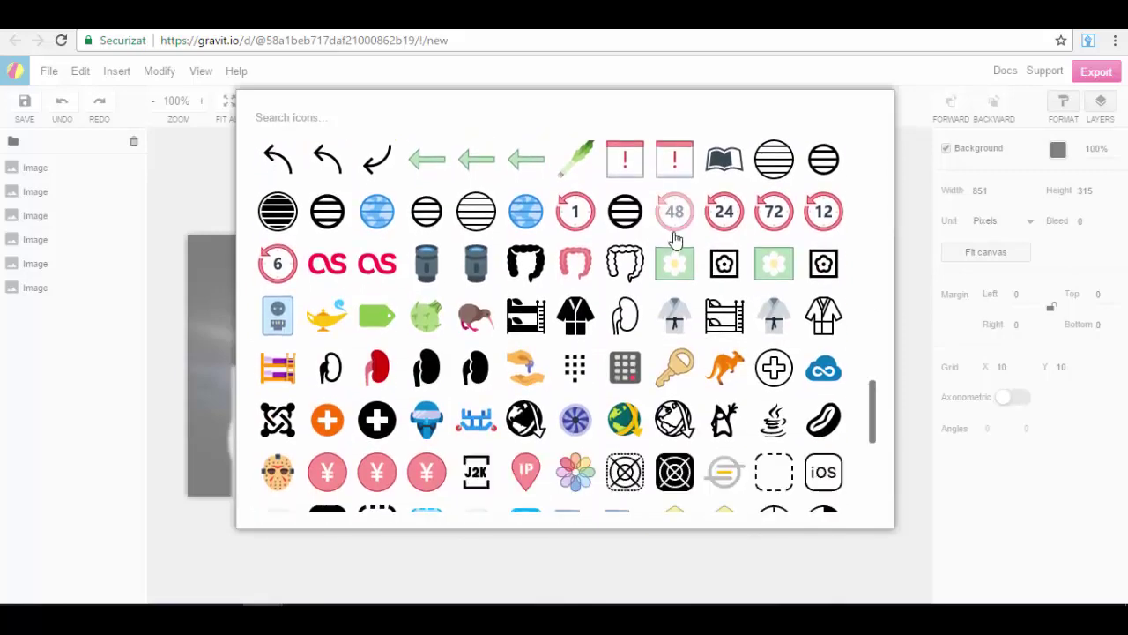
{"action": "scroll", "coordinate": [672, 238], "scroll_direction": "down", "scroll_amount": 7}
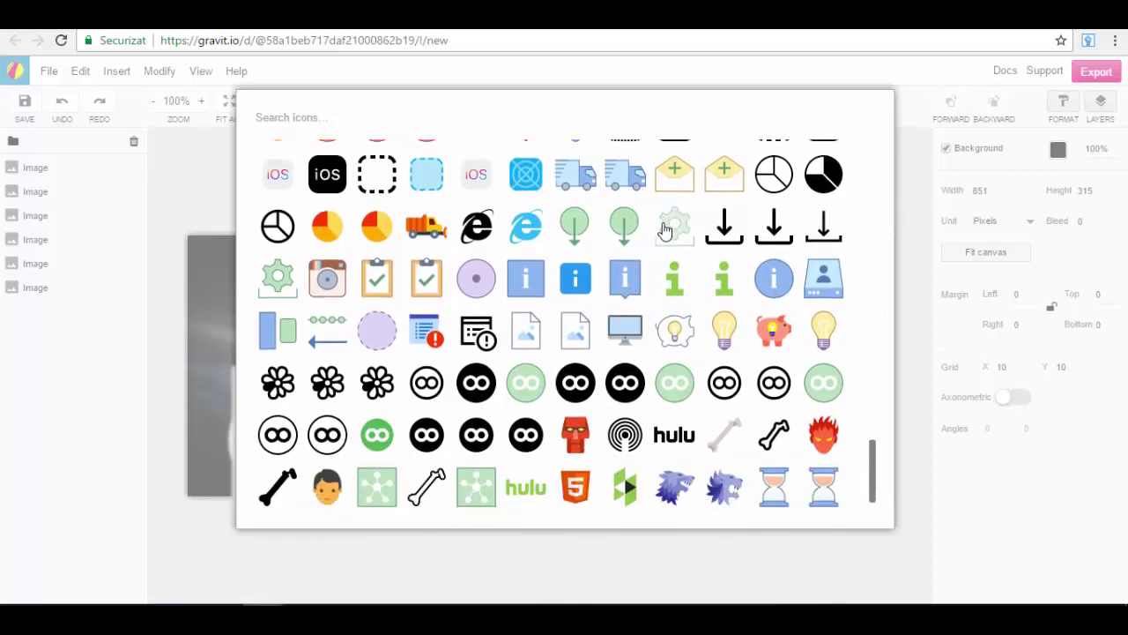
{"action": "scroll", "coordinate": [666, 230], "scroll_direction": "down", "scroll_amount": 2}
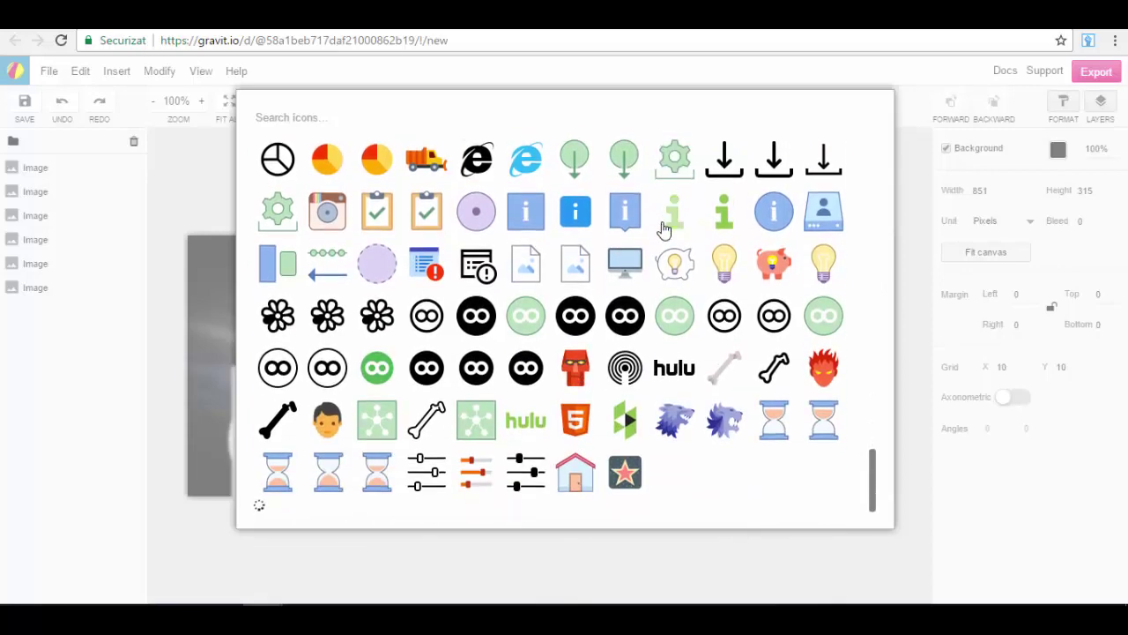
{"action": "left_click", "coordinate": [790, 269]}
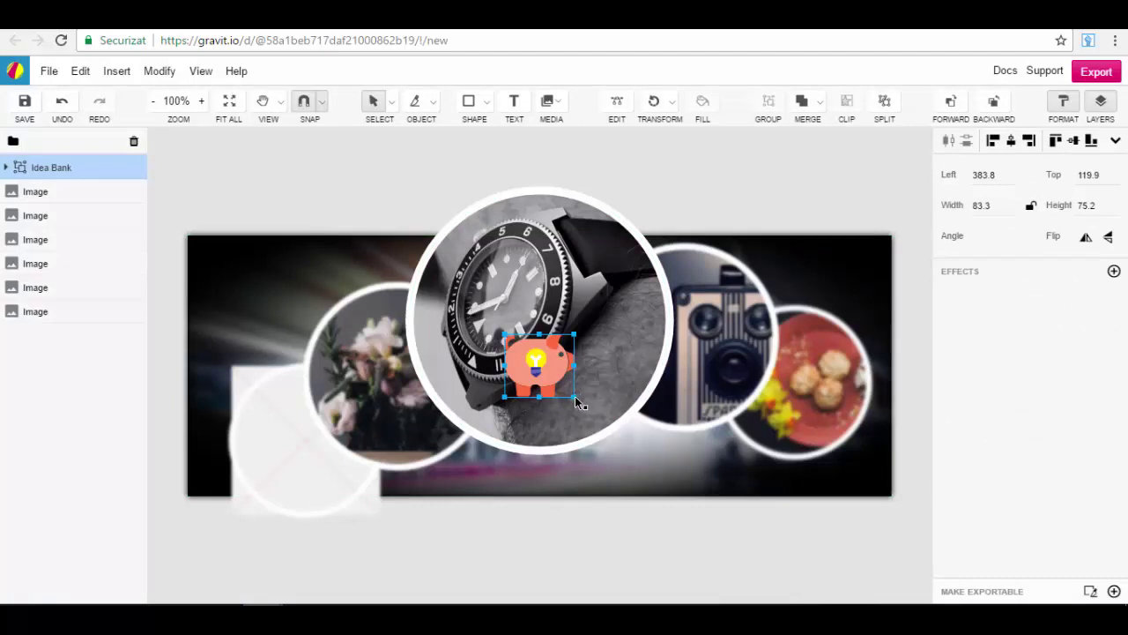
- Enlarge the Idea Bank icon to about 239 × 213, move it top-left, then delete it
{"action": "left_click_drag", "start_coordinate": [574, 399], "coordinate": [629, 451]}
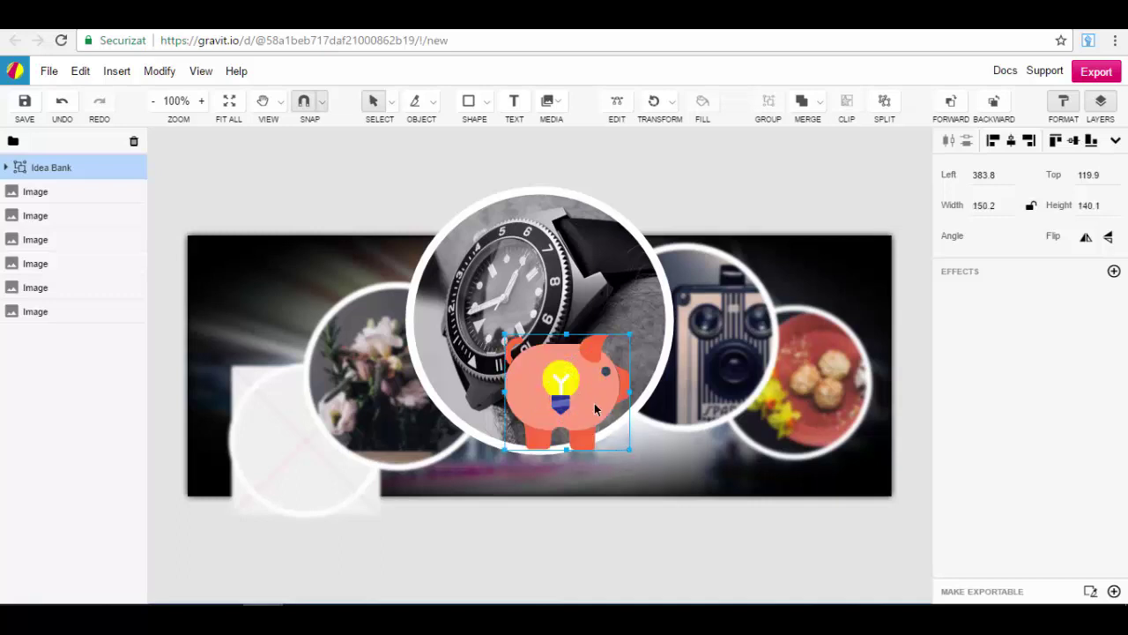
{"action": "left_click_drag", "start_coordinate": [509, 340], "coordinate": [441, 297]}
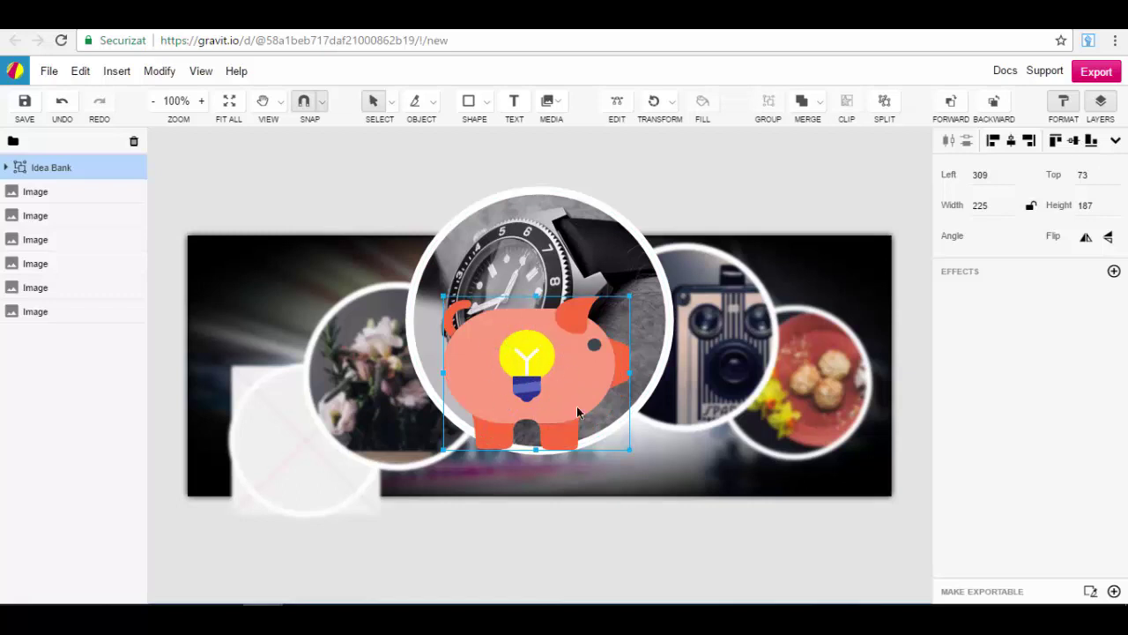
{"action": "left_click_drag", "start_coordinate": [578, 411], "coordinate": [326, 332]}
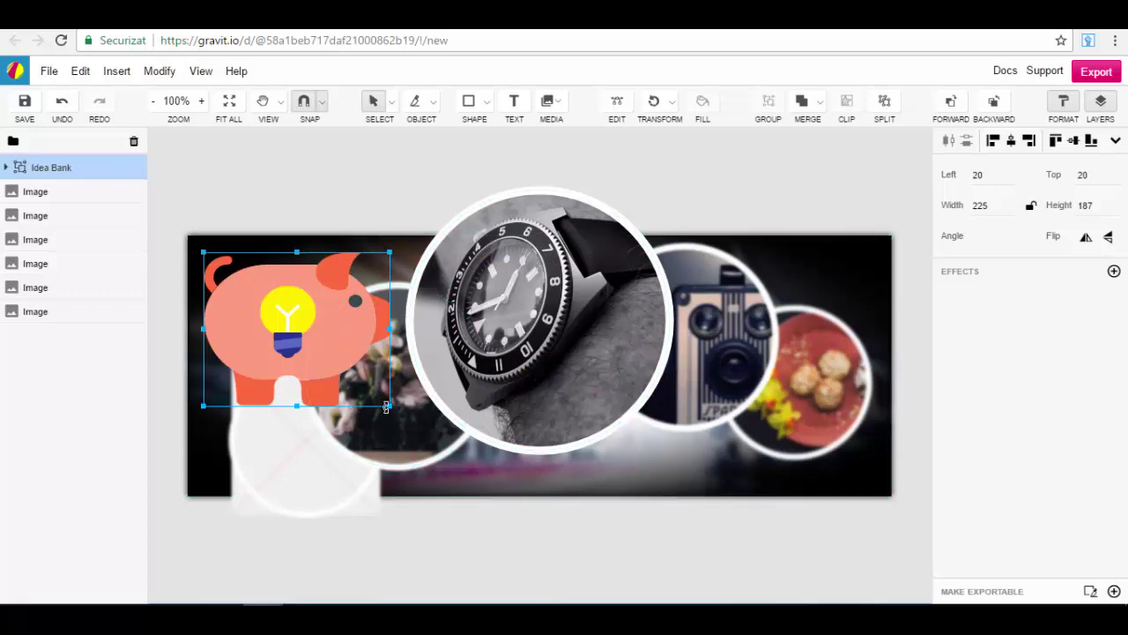
{"action": "left_click_drag", "start_coordinate": [389, 405], "coordinate": [402, 432]}
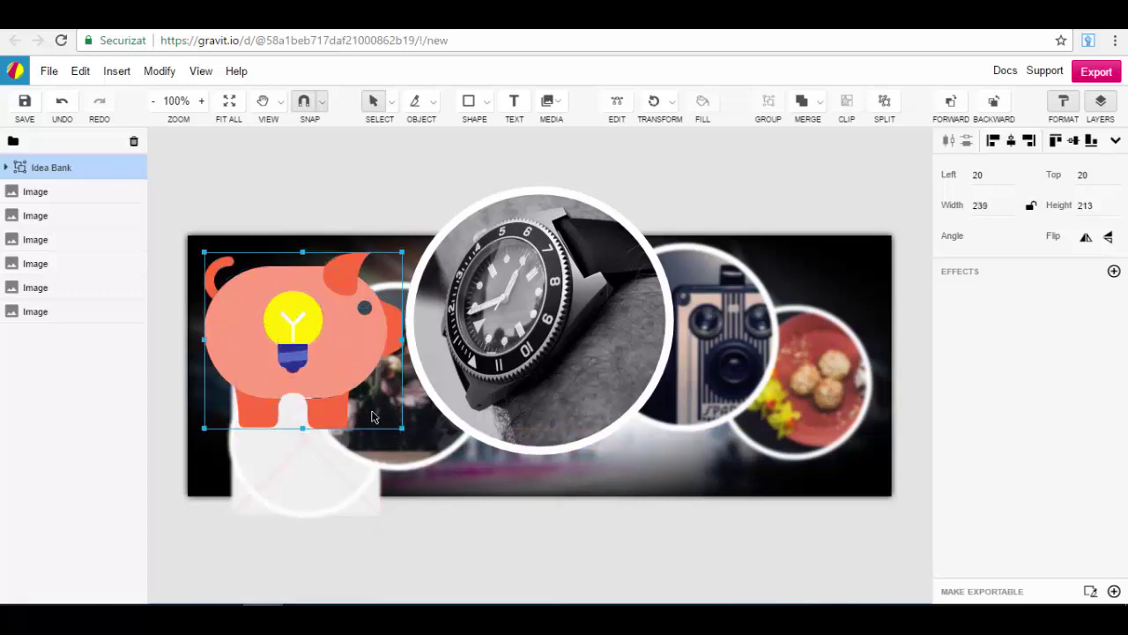
{"action": "left_click_drag", "start_coordinate": [324, 333], "coordinate": [320, 333]}
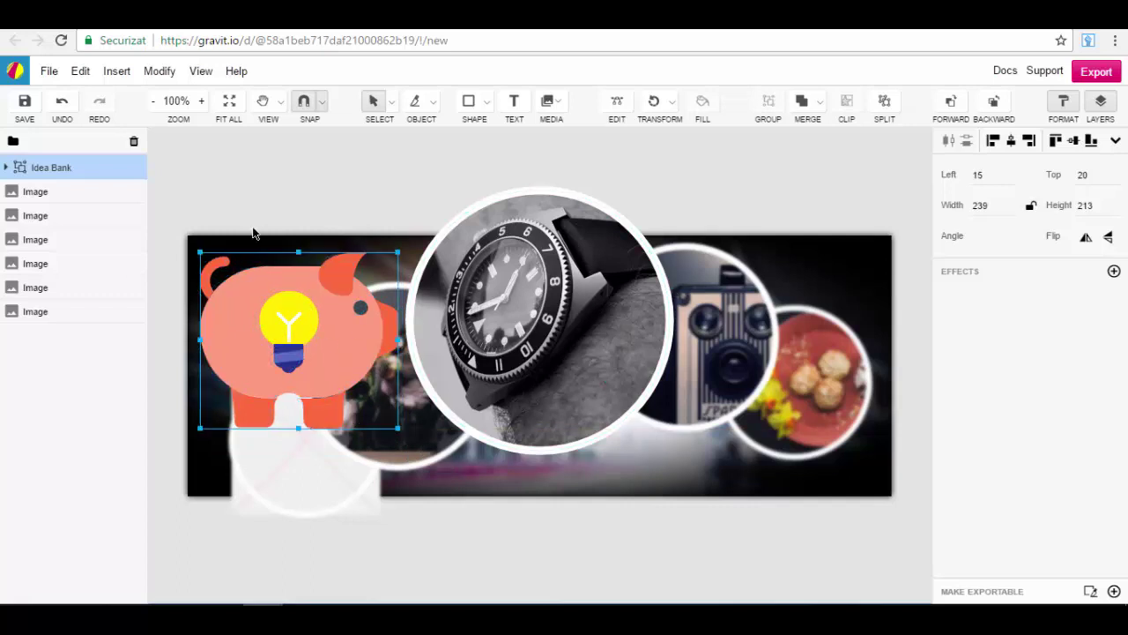
{"action": "key", "text": "Delete"}
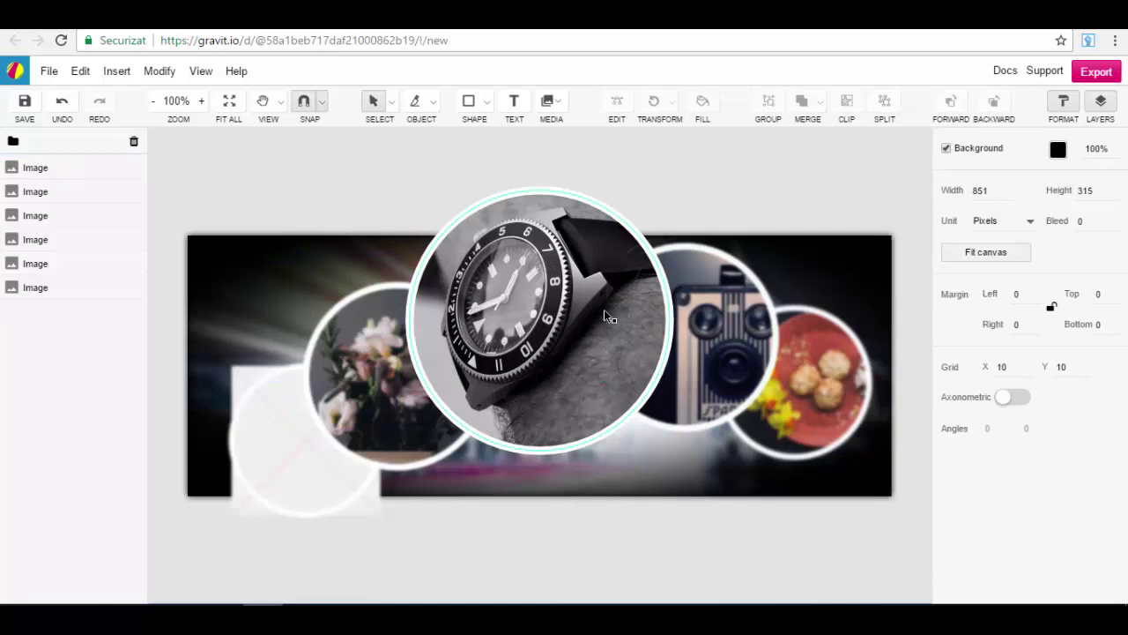
- Select the watch circle and review its replacement-image search and Format properties
{"action": "left_click", "coordinate": [523, 283]}
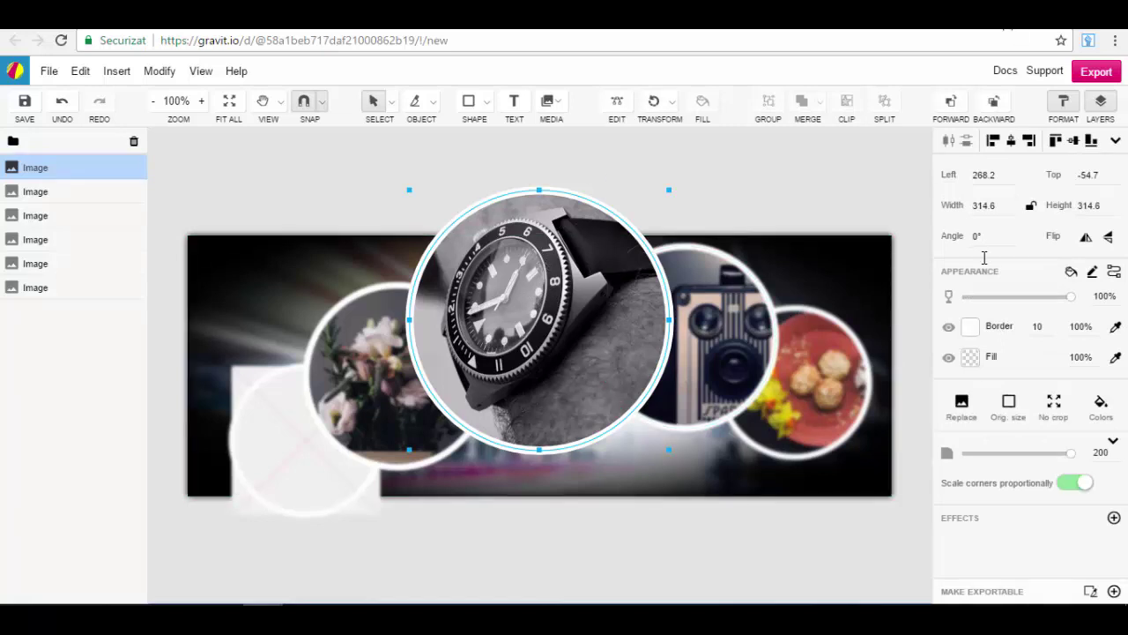
{"action": "left_click", "coordinate": [961, 404]}
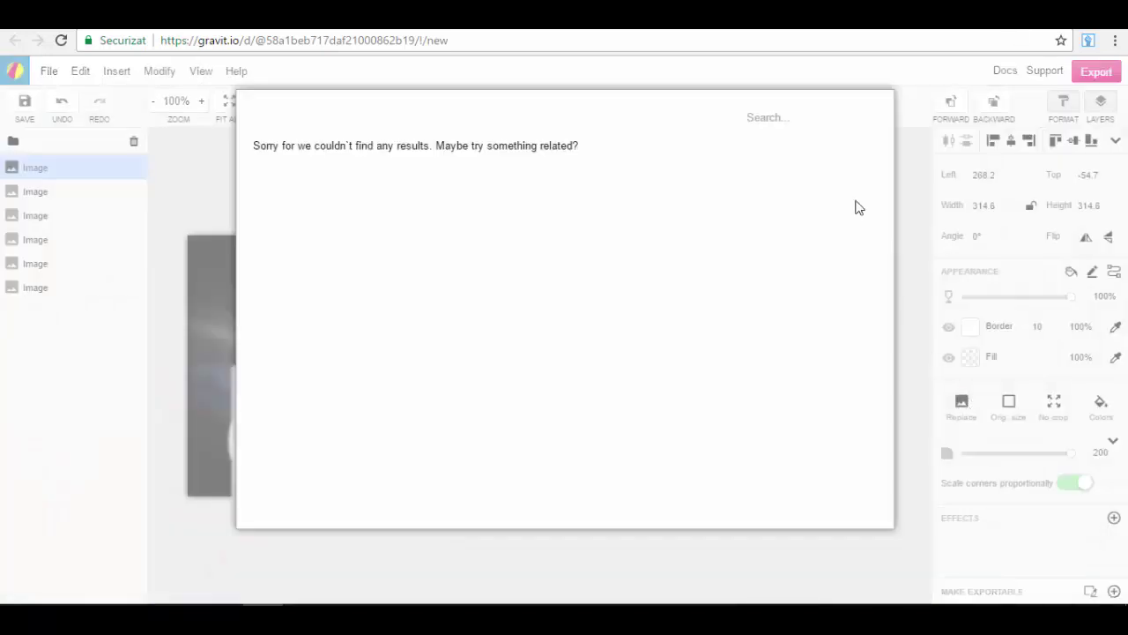
{"action": "left_click", "coordinate": [763, 119]}
{"action": "left_click", "coordinate": [911, 331]}
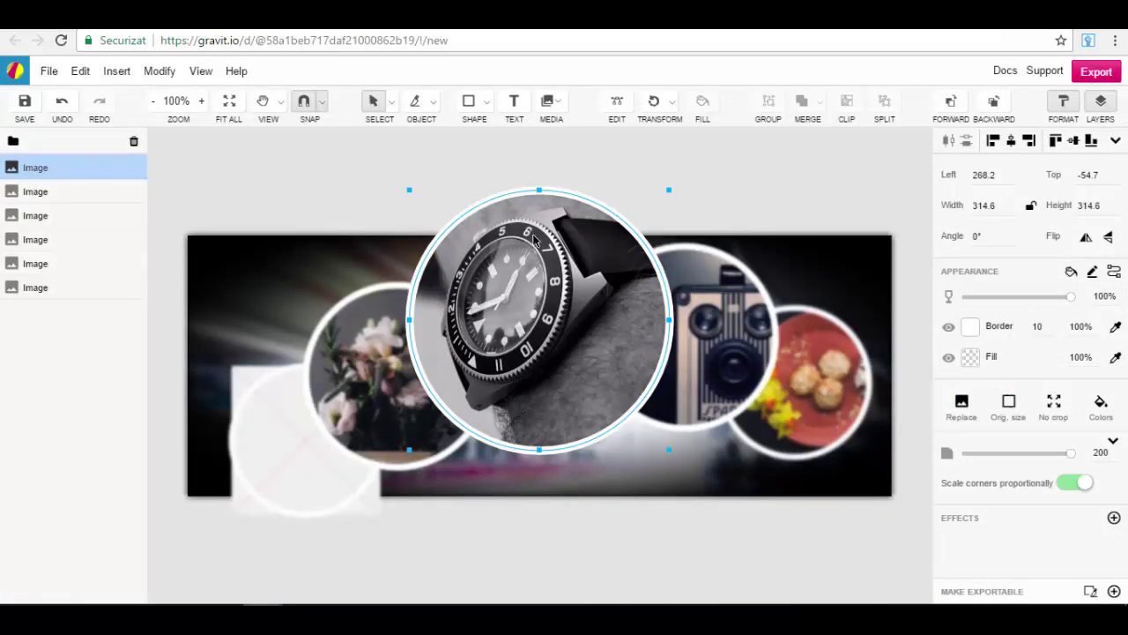
{"action": "scroll", "coordinate": [533, 295], "scroll_direction": "down", "scroll_amount": 2}
{"action": "scroll", "coordinate": [564, 291], "scroll_direction": "up", "scroll_amount": 1}
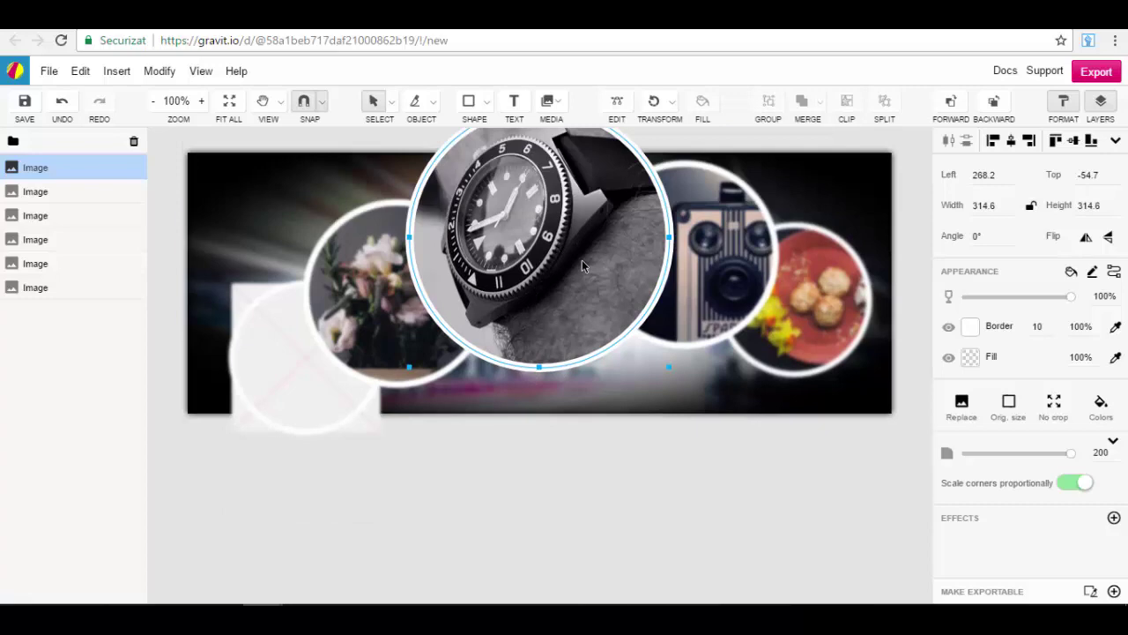
{"action": "left_click", "coordinate": [1064, 102]}
{"action": "left_click", "coordinate": [1065, 103]}
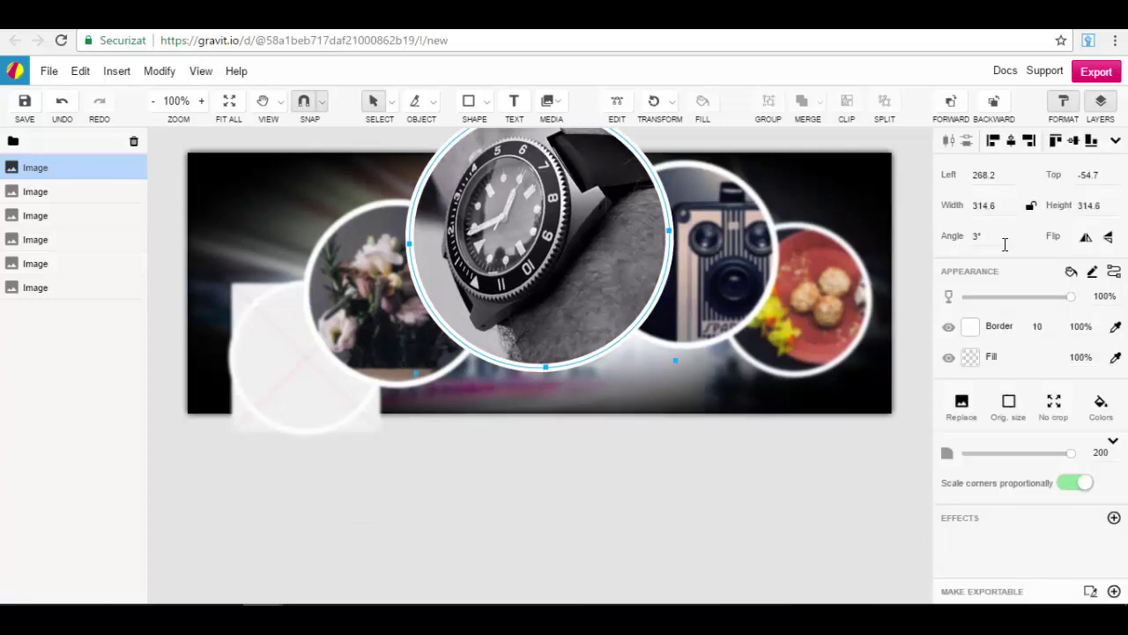
{"action": "scroll", "coordinate": [1003, 246], "scroll_direction": "down", "scroll_amount": 2}
{"action": "scroll", "coordinate": [684, 296], "scroll_direction": "up", "scroll_amount": 3}
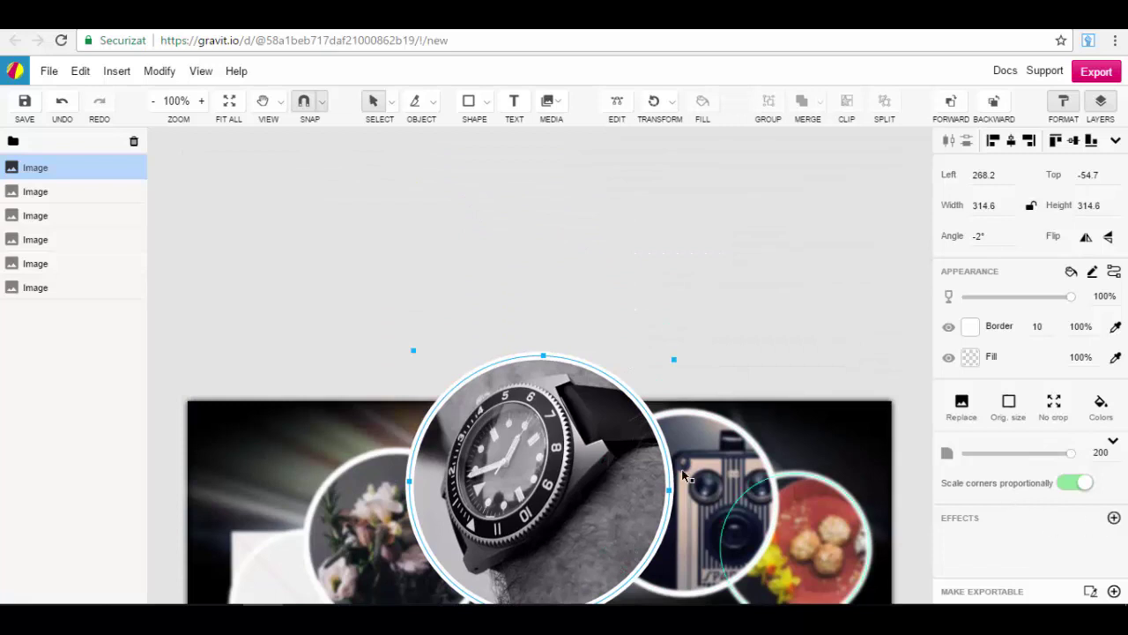
- Try a grey fill on the watch photo, then undo it, keeping the −2° tilt
{"action": "left_click", "coordinate": [808, 332]}
{"action": "left_click", "coordinate": [618, 425]}
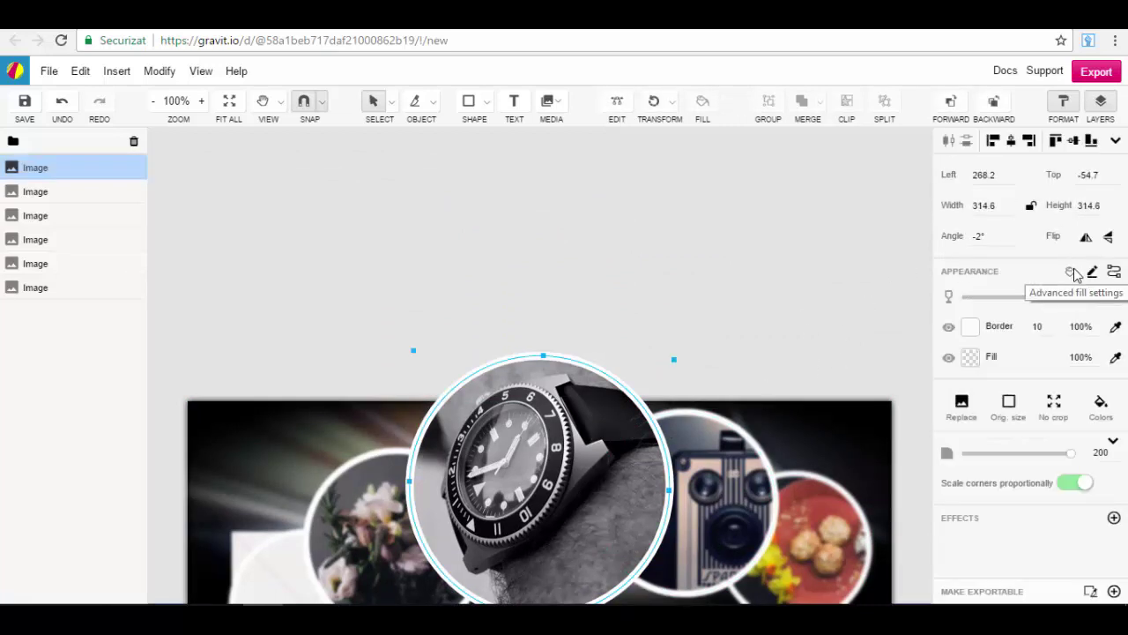
{"action": "left_click", "coordinate": [971, 356]}
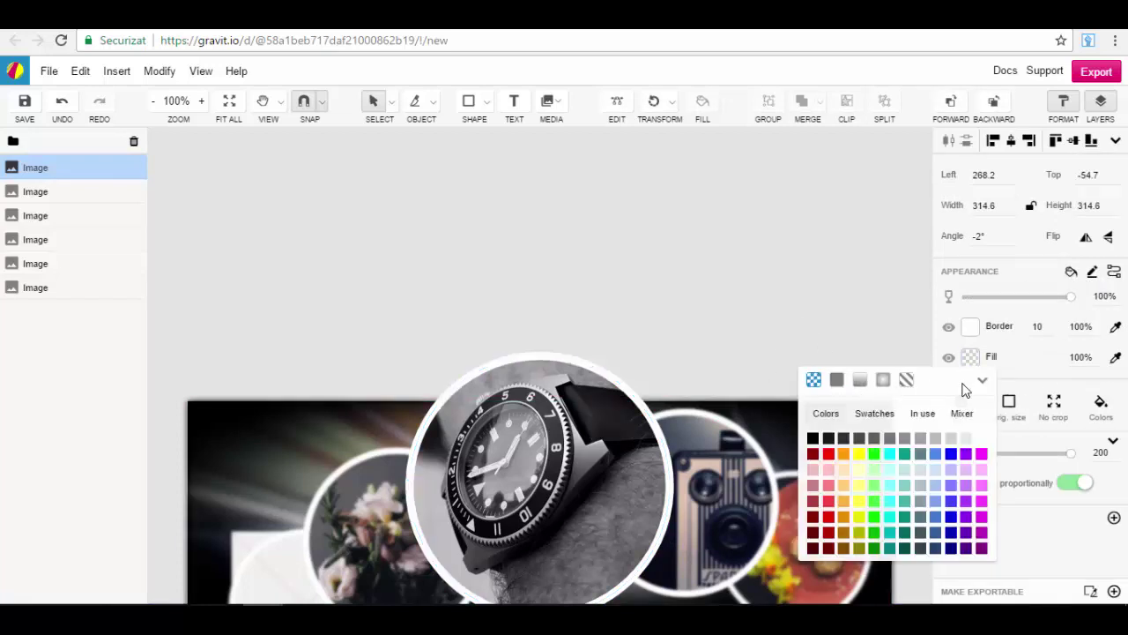
{"action": "left_click", "coordinate": [919, 438]}
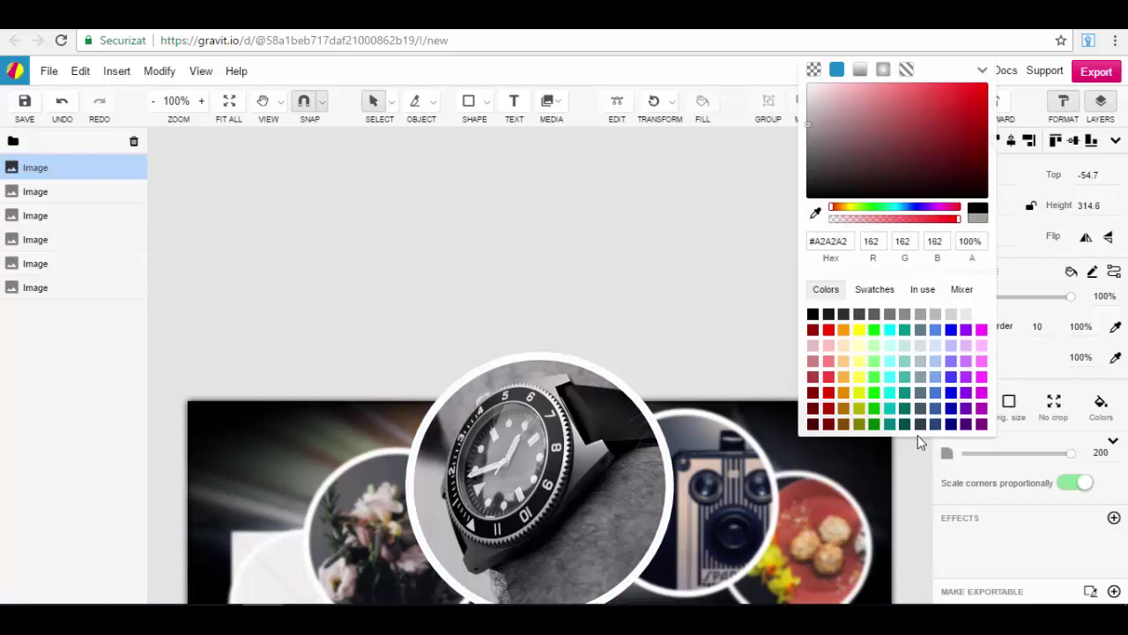
{"action": "left_click", "coordinate": [872, 290]}
{"action": "left_click", "coordinate": [713, 322]}
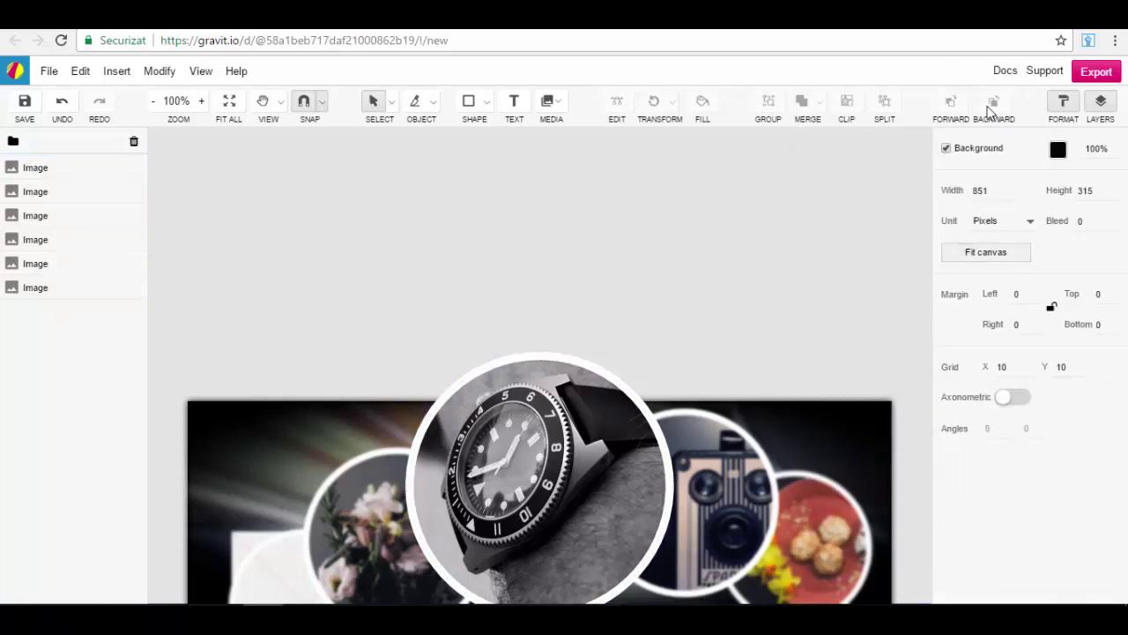
{"action": "left_click", "coordinate": [61, 100]}
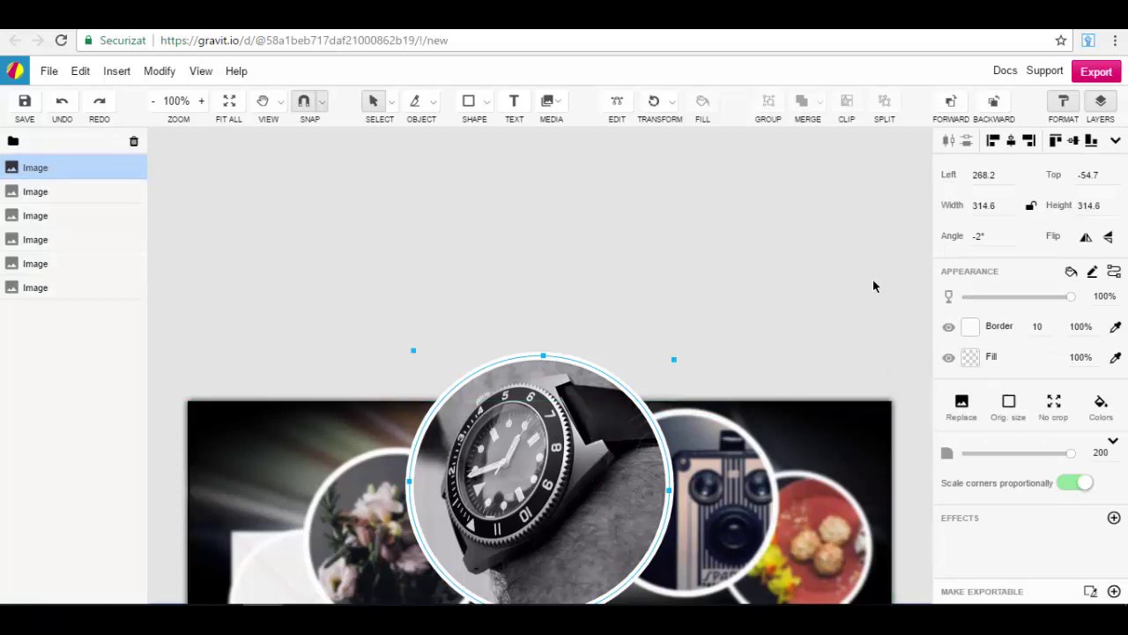
{"action": "scroll", "coordinate": [783, 321], "scroll_direction": "down", "scroll_amount": 2}
{"action": "scroll", "coordinate": [779, 324], "scroll_direction": "down", "scroll_amount": 3}
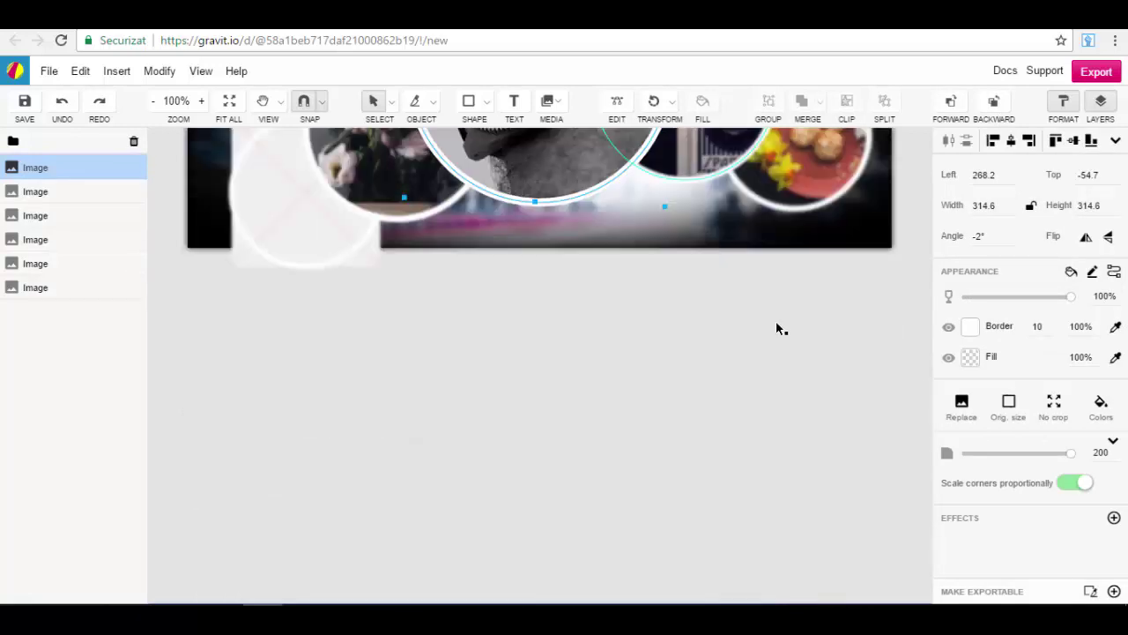
{"action": "scroll", "coordinate": [781, 327], "scroll_direction": "up", "scroll_amount": 2}
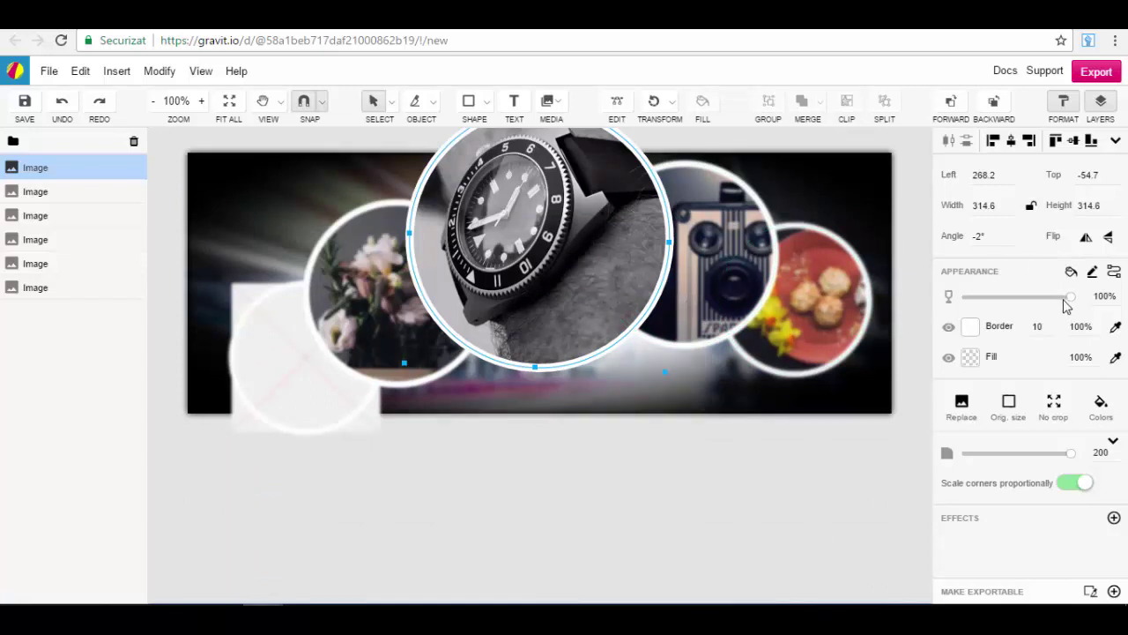
- Centre the watch photo horizontally and snap its top to the cover's top edge
{"action": "mouse_move", "coordinate": [1072, 300]}
{"action": "left_mouse_down"}
{"action": "mouse_move", "coordinate": [1008, 301]}
{"action": "mouse_move", "coordinate": [1080, 301]}
{"action": "left_mouse_up"}
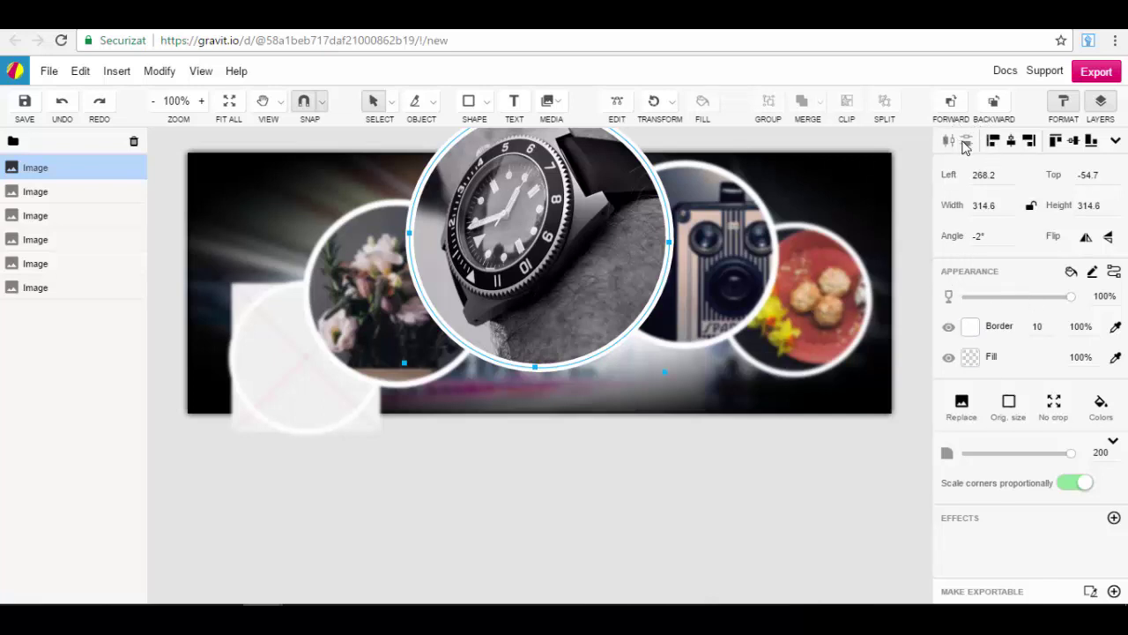
{"action": "left_click", "coordinate": [993, 142]}
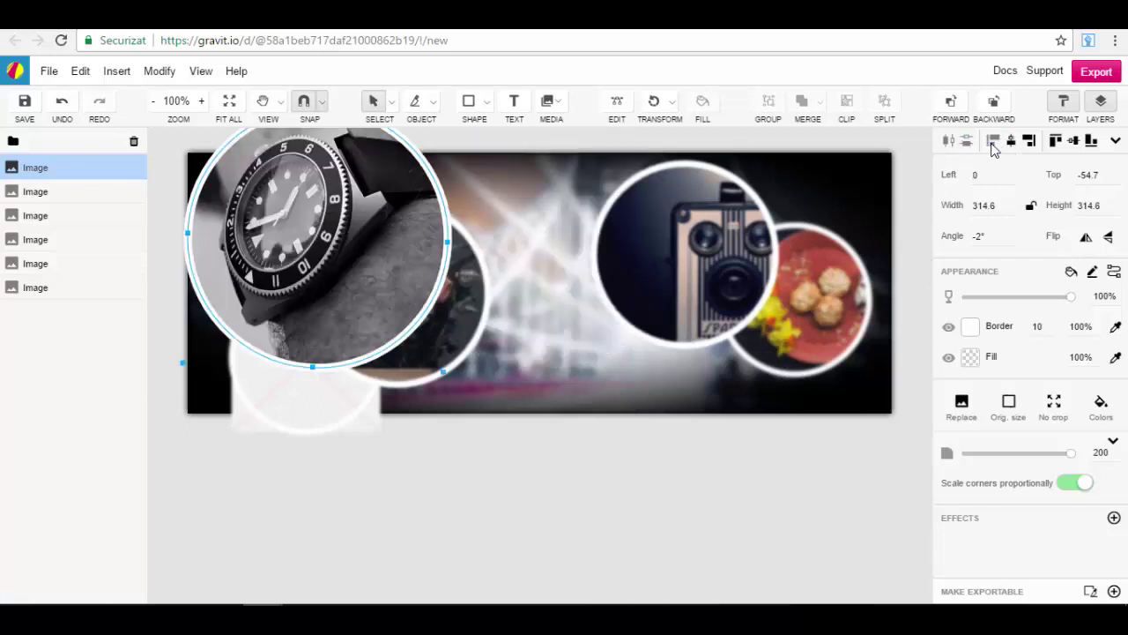
{"action": "left_click", "coordinate": [1028, 142]}
{"action": "left_click", "coordinate": [1011, 142]}
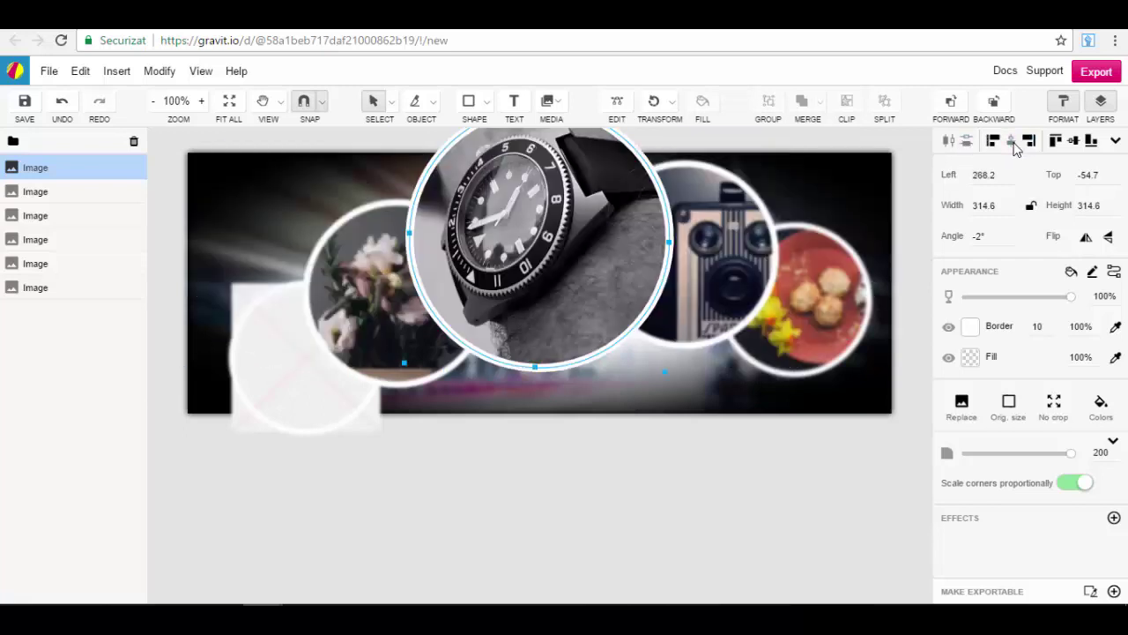
{"action": "left_click", "coordinate": [1056, 142]}
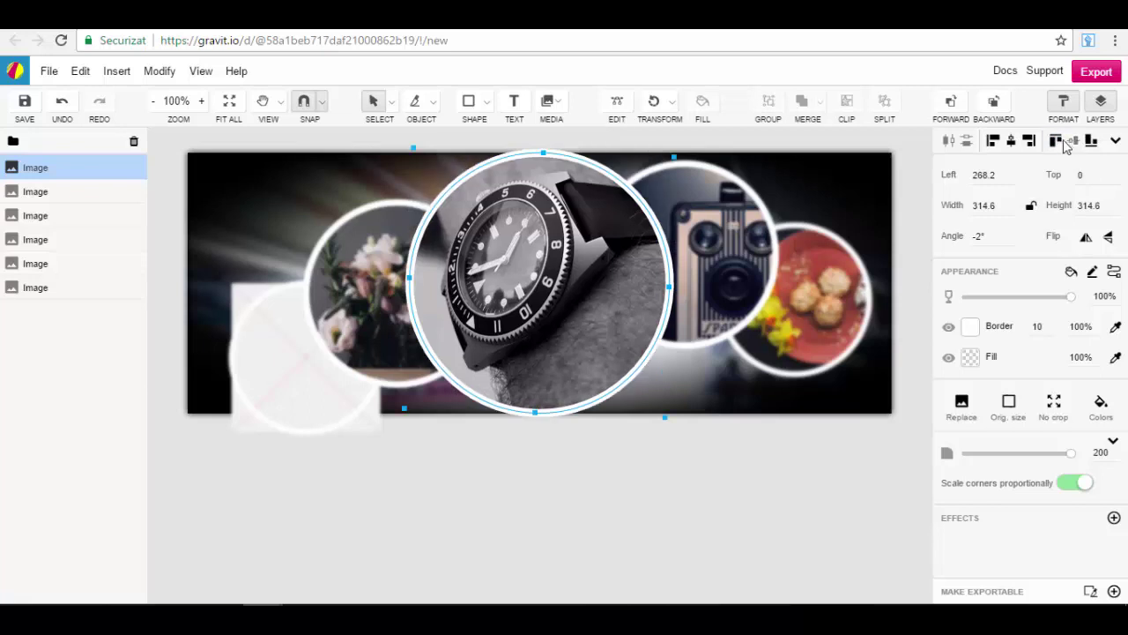
{"action": "left_click", "coordinate": [1091, 142]}
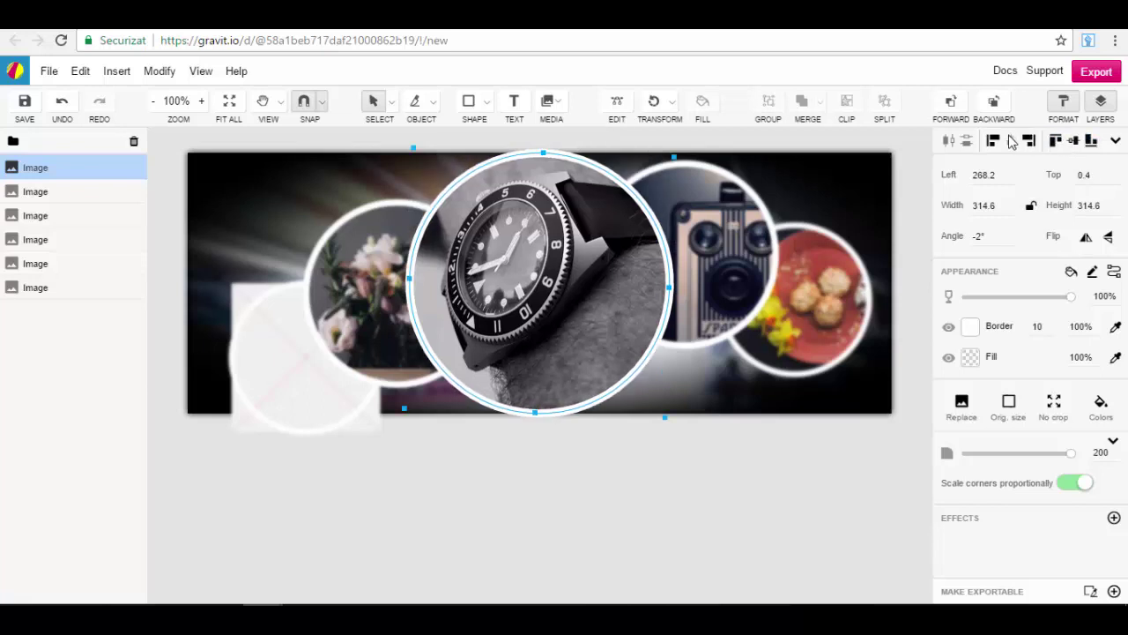
{"action": "left_click", "coordinate": [1057, 144]}
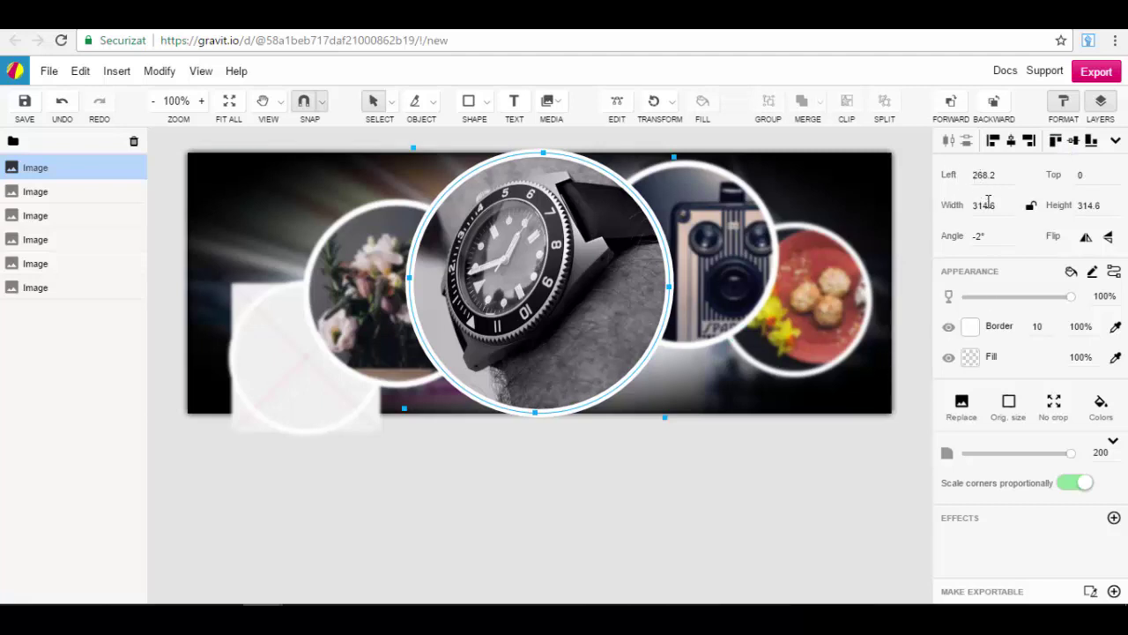
- Try horizontal and vertical flips and a faded opacity on the watch photo, then revert them
{"action": "left_click", "coordinate": [1085, 239]}
{"action": "left_click", "coordinate": [1086, 240]}
{"action": "left_click", "coordinate": [1108, 238]}
{"action": "left_click", "coordinate": [1109, 238]}
{"action": "left_click_drag", "start_coordinate": [1073, 300], "coordinate": [1100, 295]}
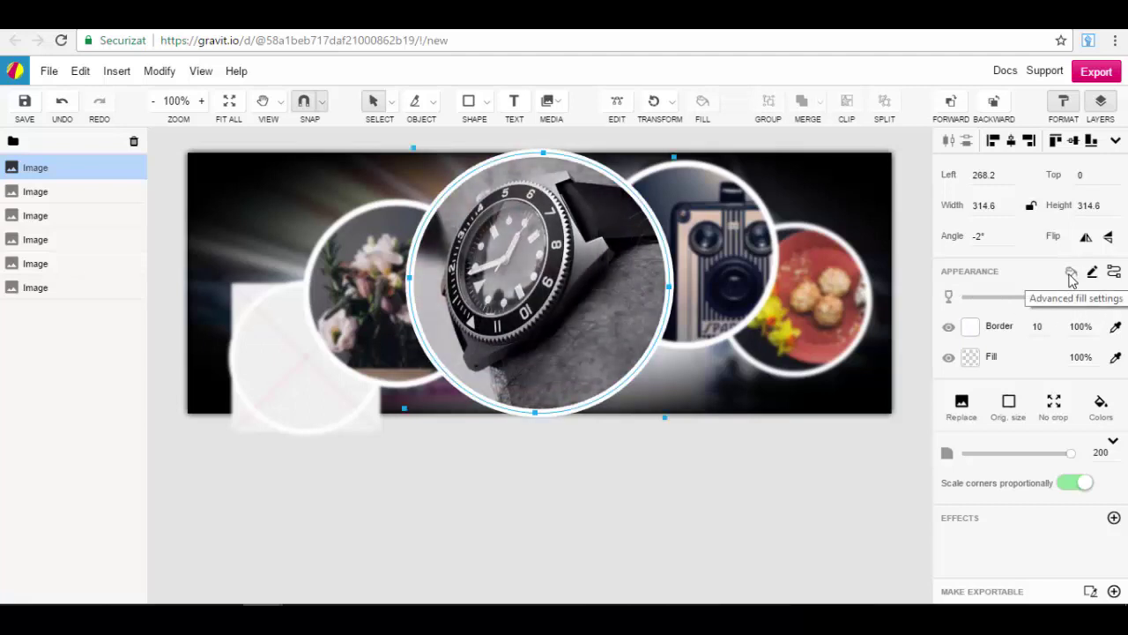
- Preview Overlay, Soft Light and Normal blend modes on the watch photo
{"action": "left_click", "coordinate": [1071, 279]}
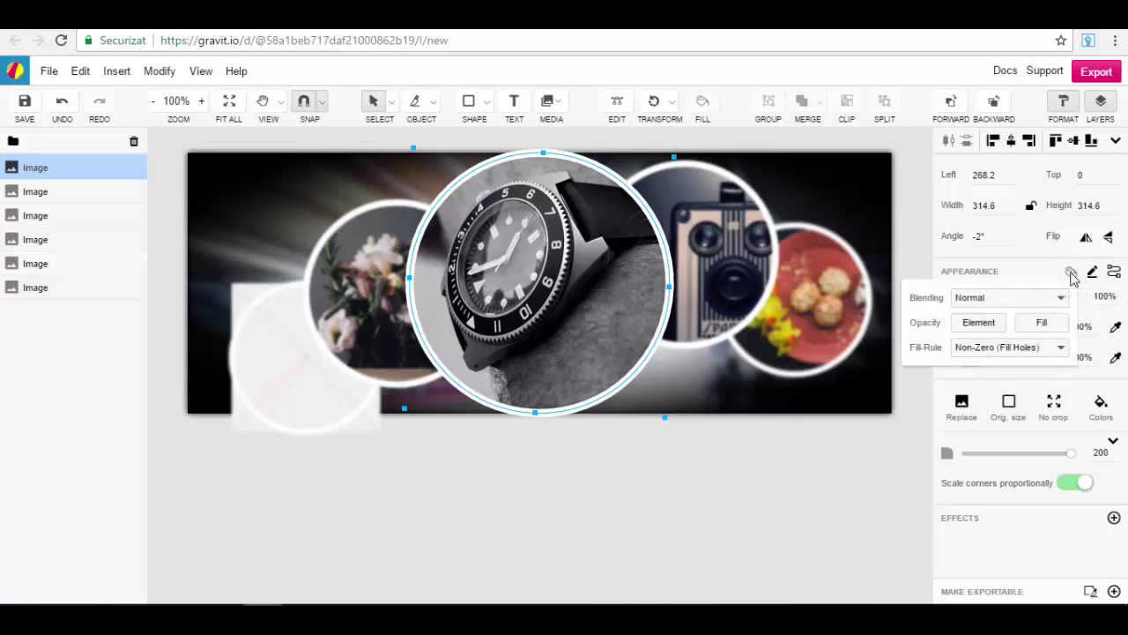
{"action": "left_click", "coordinate": [1026, 297]}
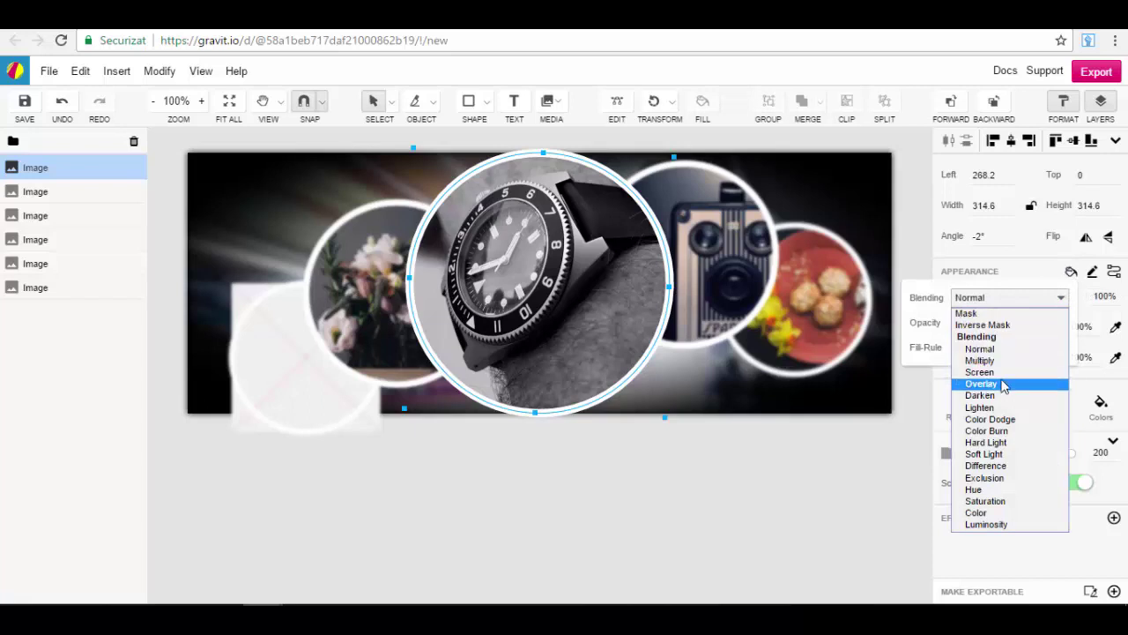
{"action": "left_click", "coordinate": [1001, 383]}
{"action": "left_click", "coordinate": [1056, 299]}
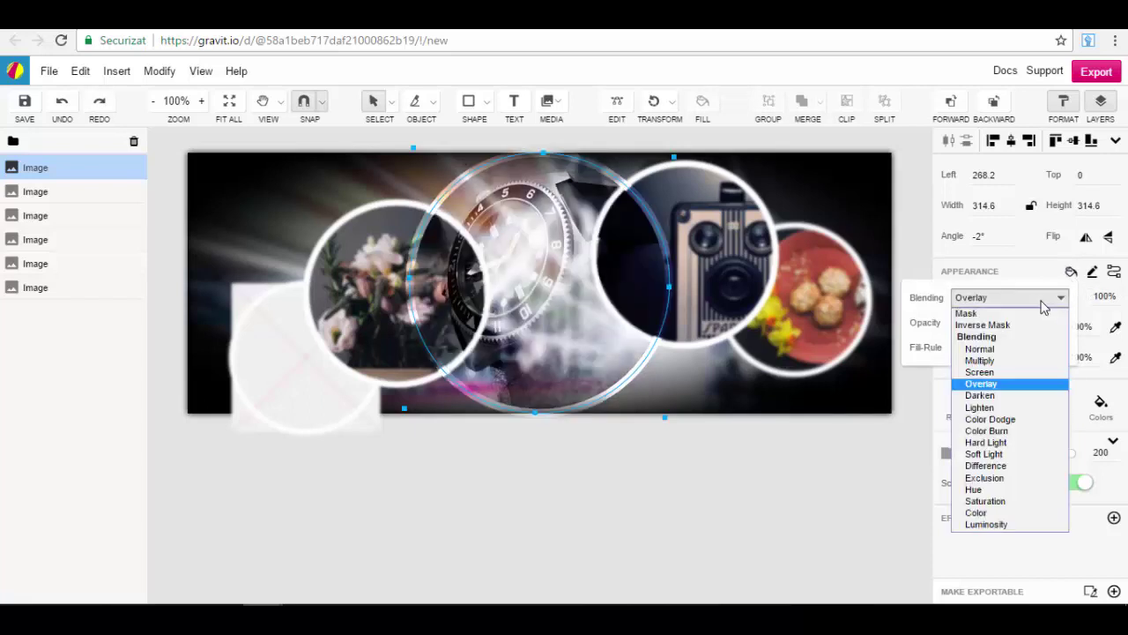
{"action": "left_click", "coordinate": [1020, 455]}
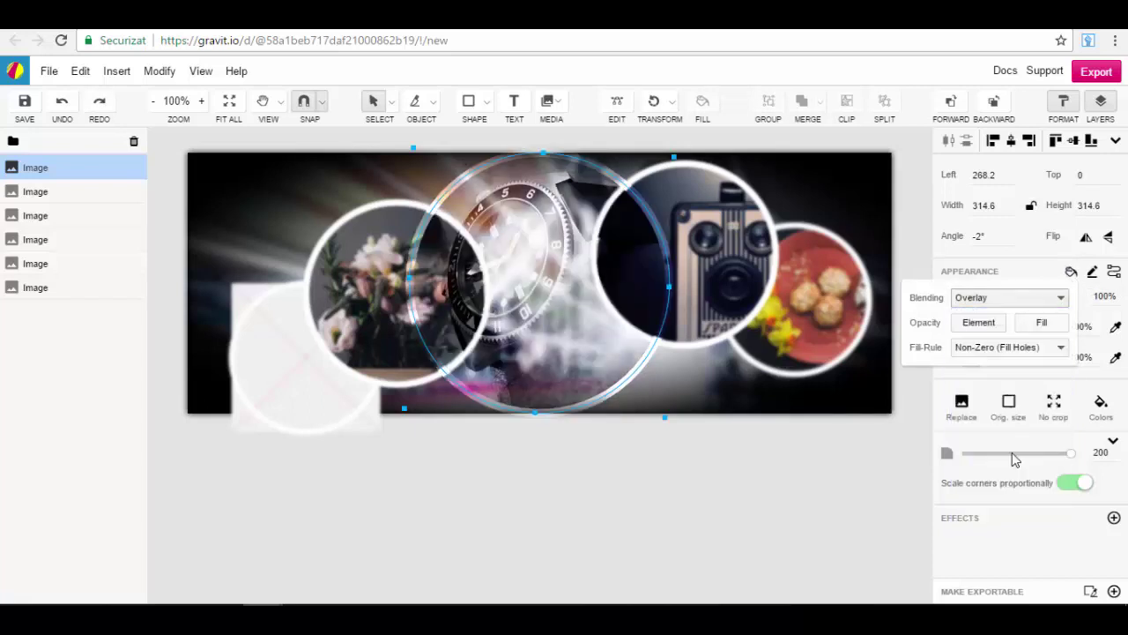
{"action": "left_click", "coordinate": [1031, 301]}
{"action": "left_click", "coordinate": [996, 349]}
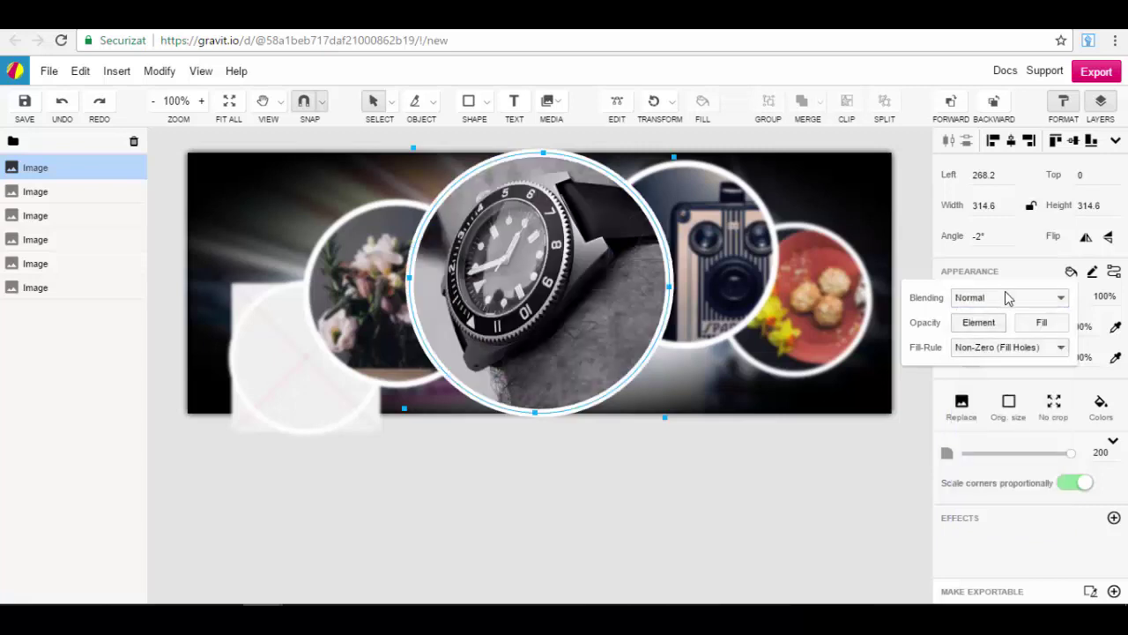
- Set the watch photo's blending to Multiply and close the blending and border popups
{"action": "left_click", "coordinate": [1012, 304]}
{"action": "left_click", "coordinate": [996, 362]}
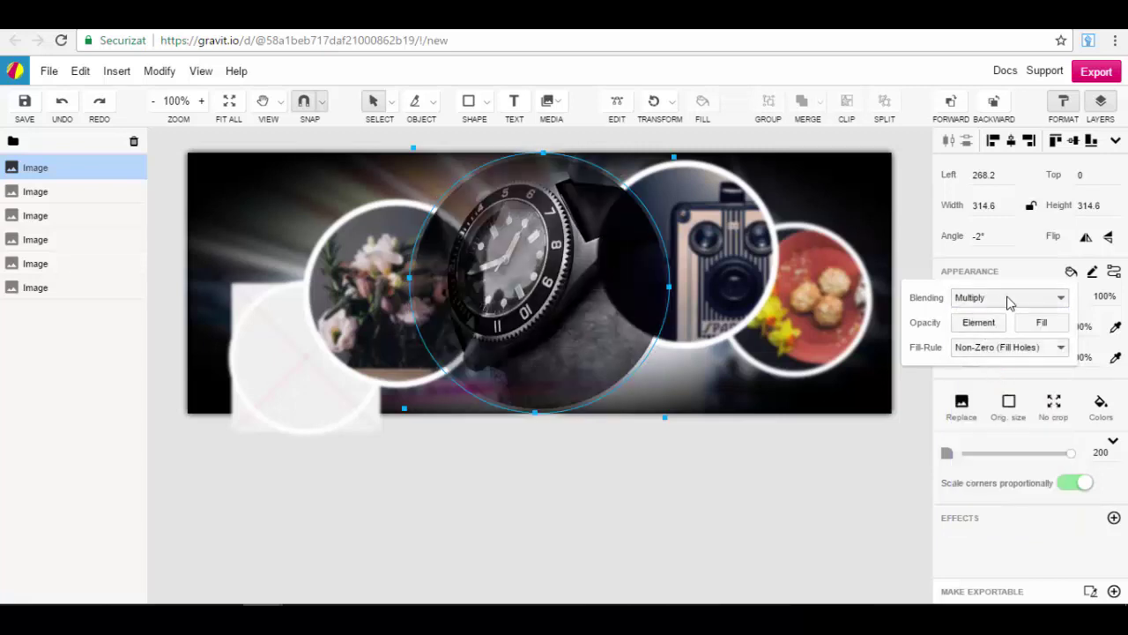
{"action": "left_click", "coordinate": [1044, 280]}
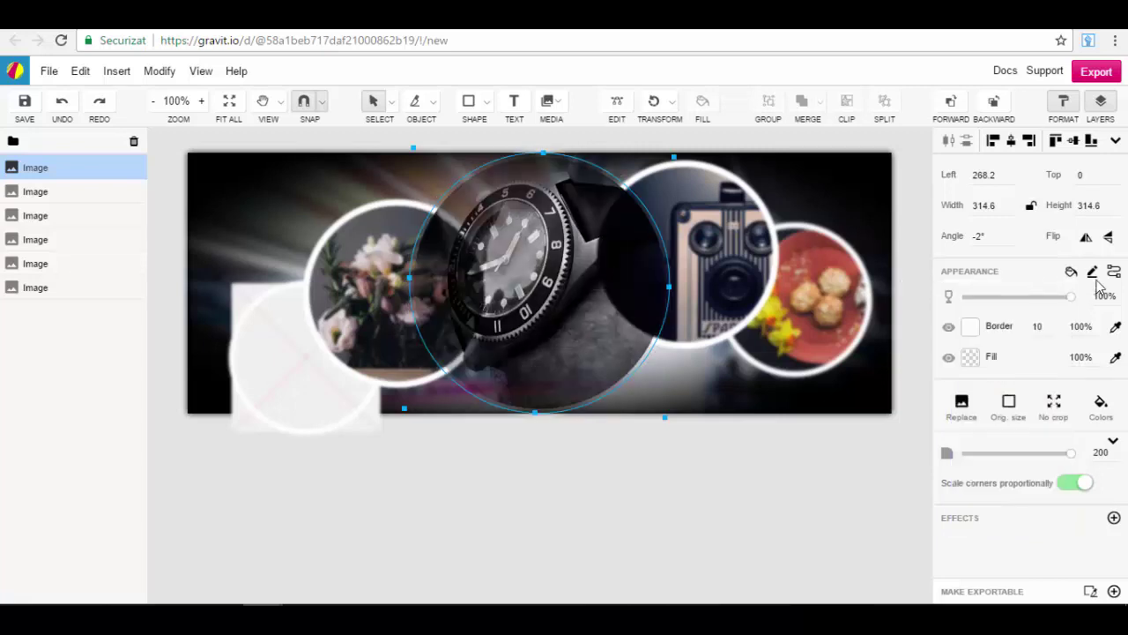
{"action": "left_click", "coordinate": [1093, 274]}
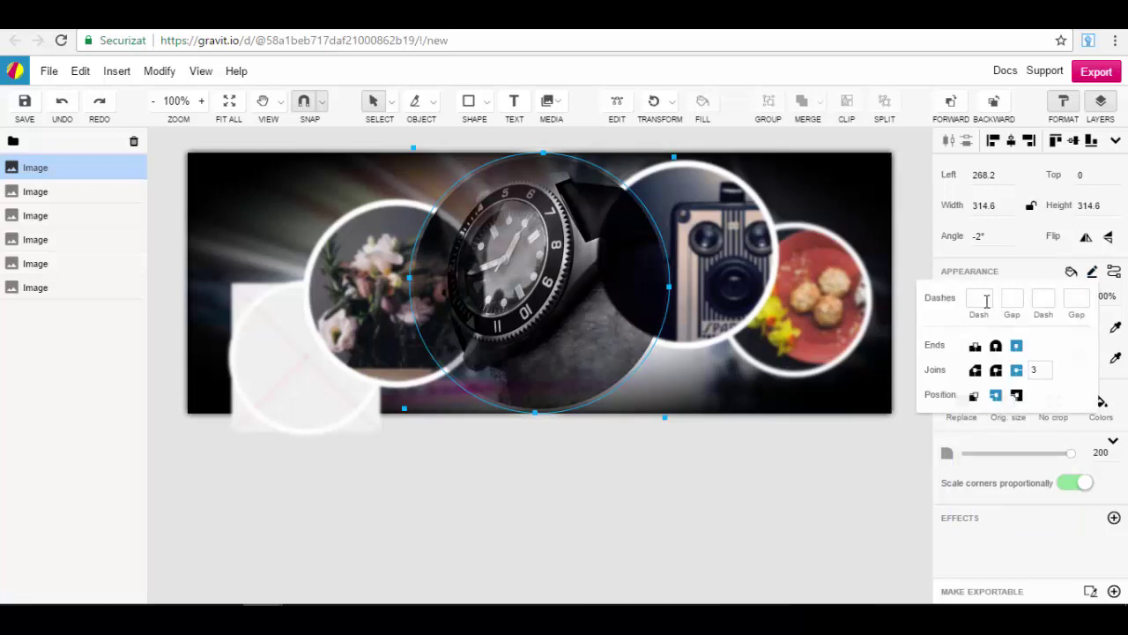
{"action": "left_click", "coordinate": [1114, 271]}
{"action": "left_click", "coordinate": [1031, 278]}
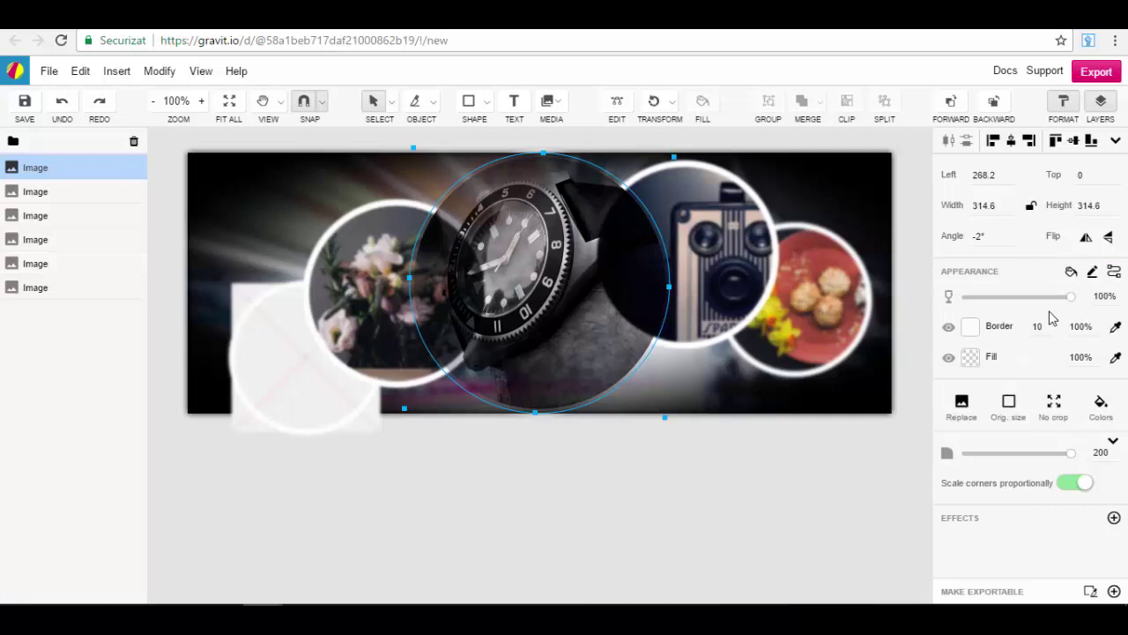
- Colour the watch circle's border dark red #8C3333
{"action": "left_click", "coordinate": [971, 328]}
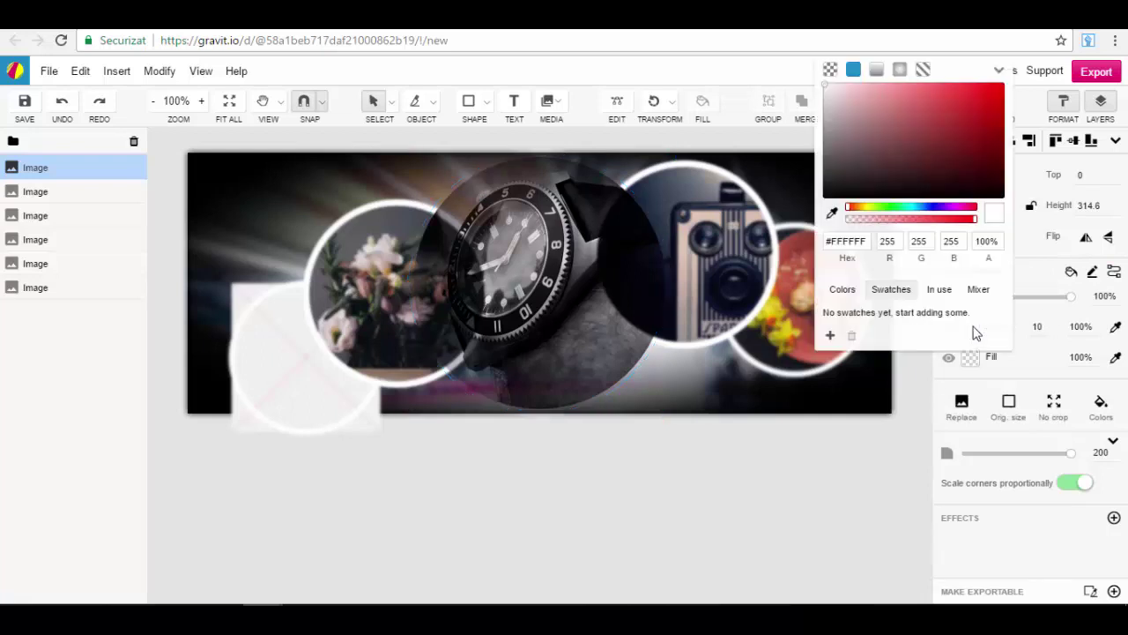
{"action": "left_click_drag", "start_coordinate": [902, 158], "coordinate": [939, 136]}
{"action": "left_click", "coordinate": [899, 69]}
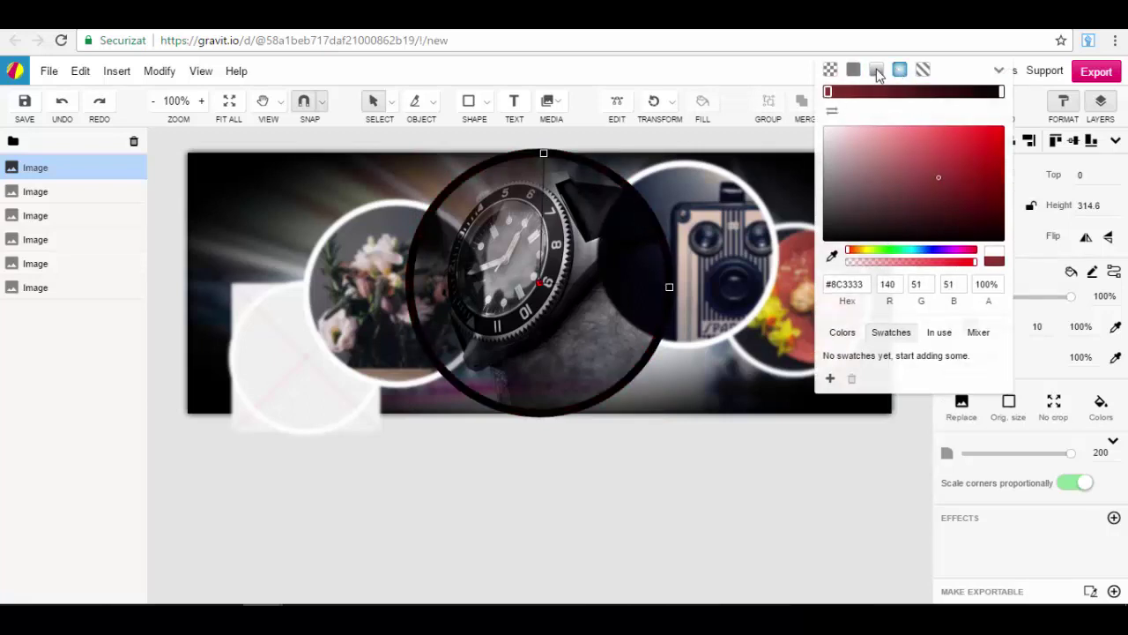
{"action": "left_click", "coordinate": [876, 70]}
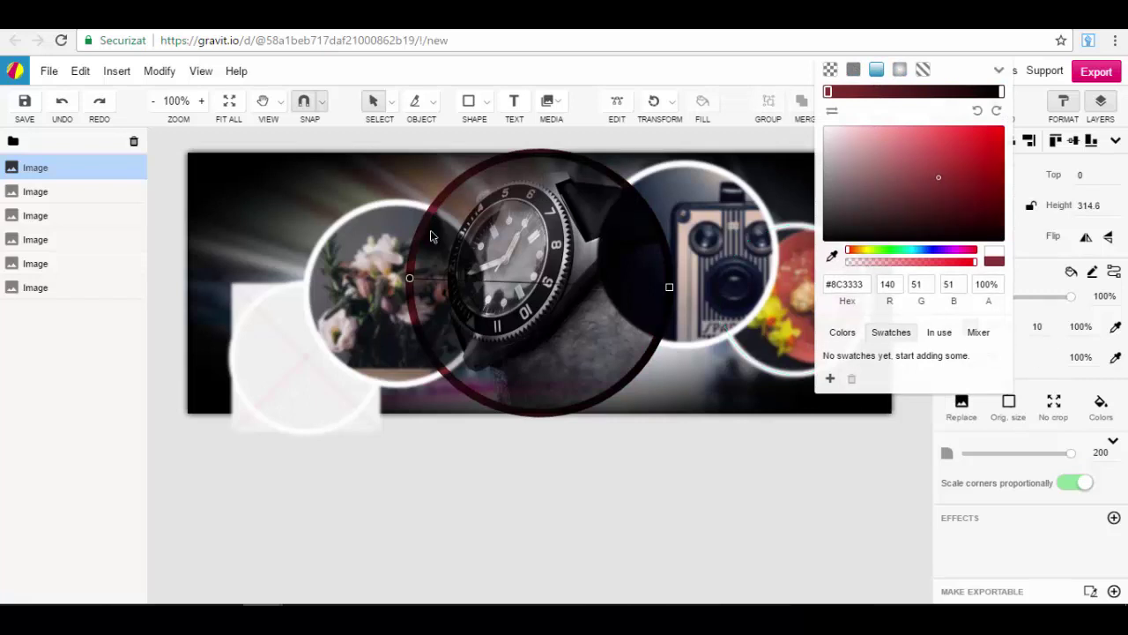
{"action": "left_click", "coordinate": [1040, 370]}
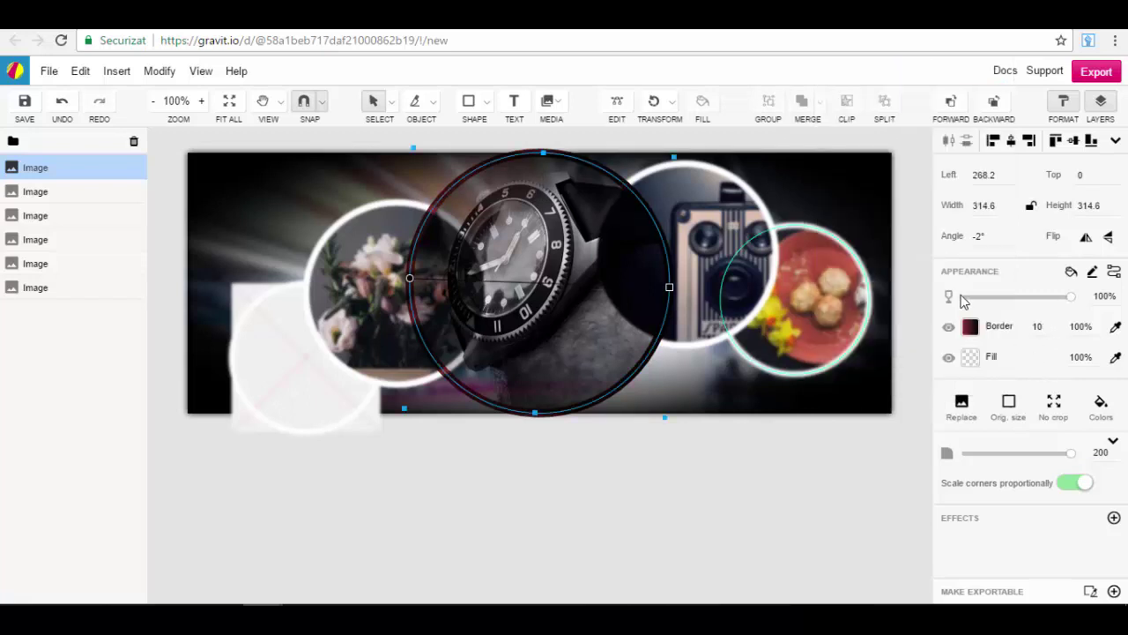
- Check the fill colour swatches and leave the watch circle's fill empty
{"action": "left_click", "coordinate": [970, 357]}
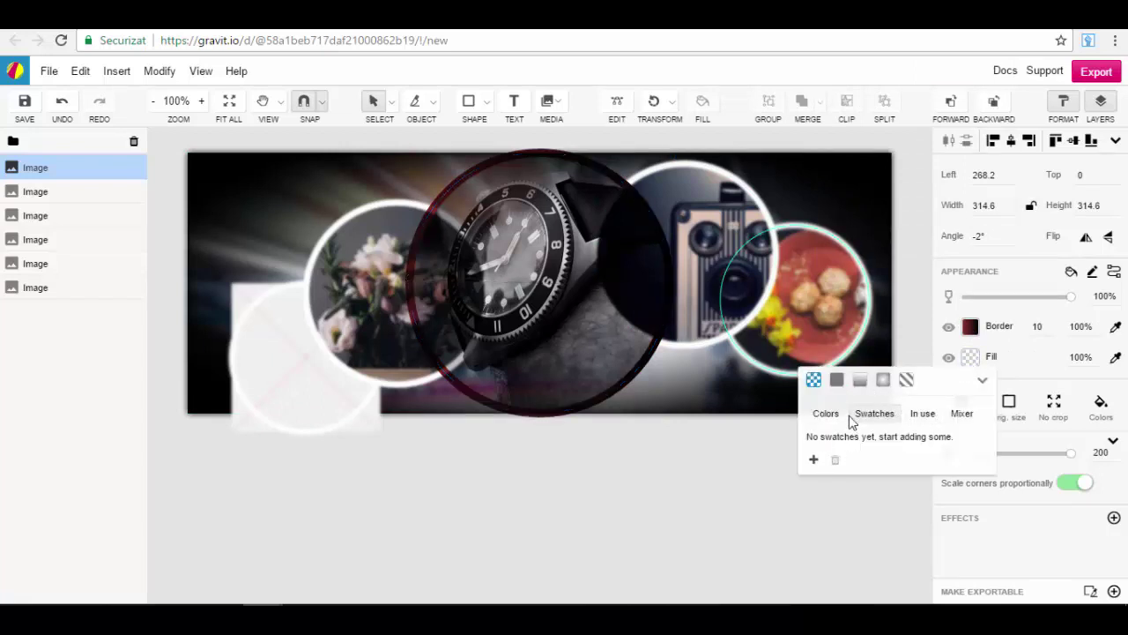
{"action": "left_click", "coordinate": [1031, 370]}
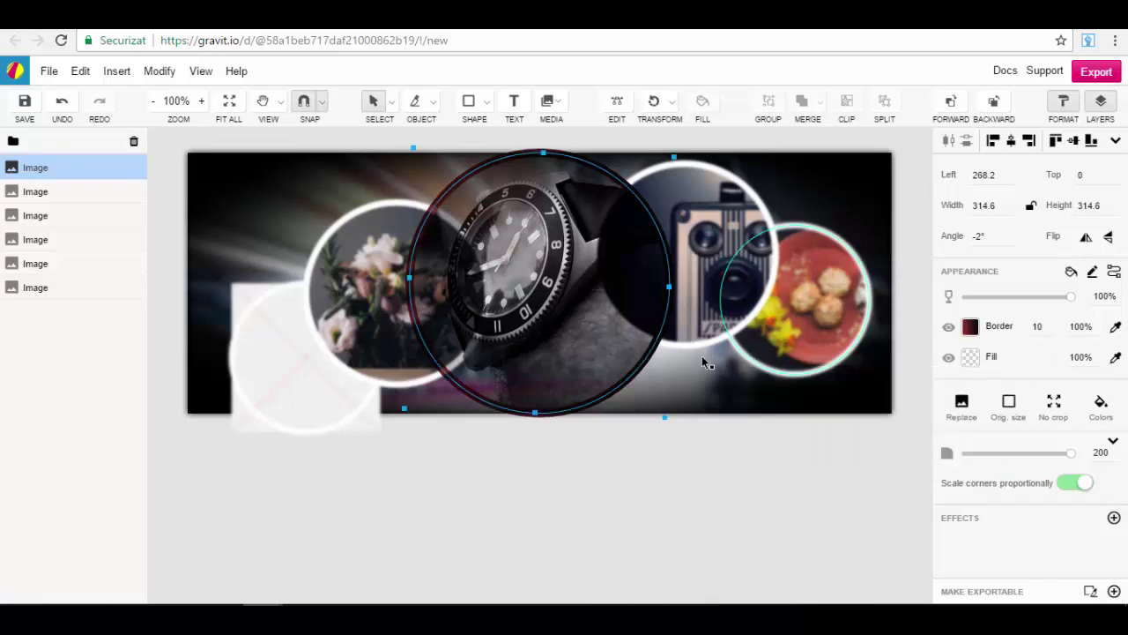
{"action": "scroll", "coordinate": [614, 339], "scroll_direction": "down", "scroll_amount": 1}
{"action": "left_click", "coordinate": [961, 405]}
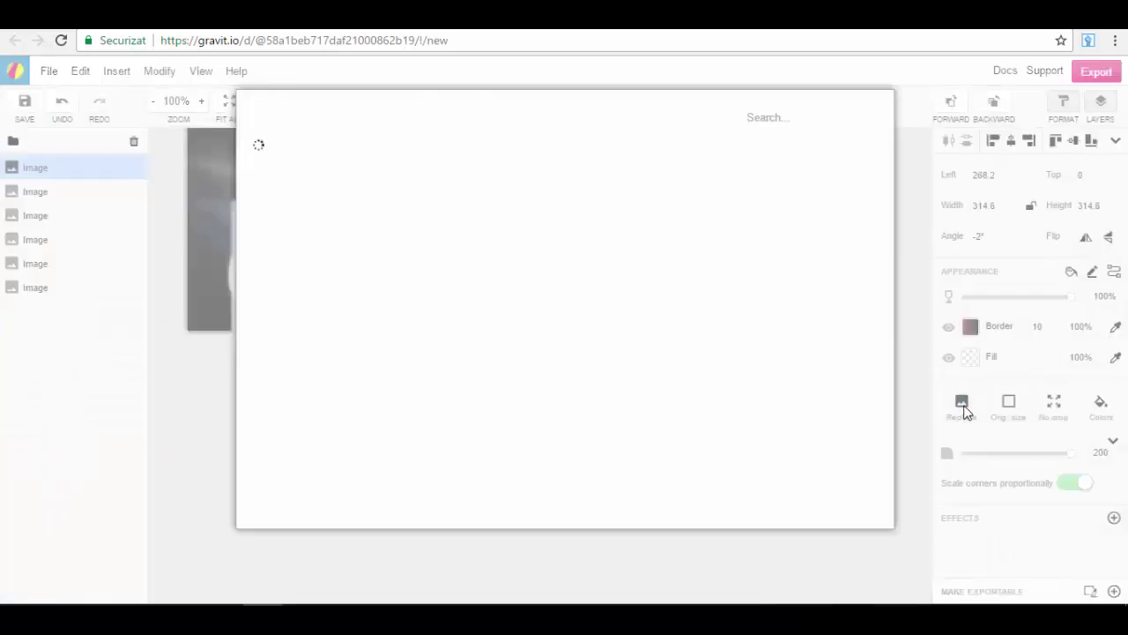
{"action": "left_click", "coordinate": [780, 118]}
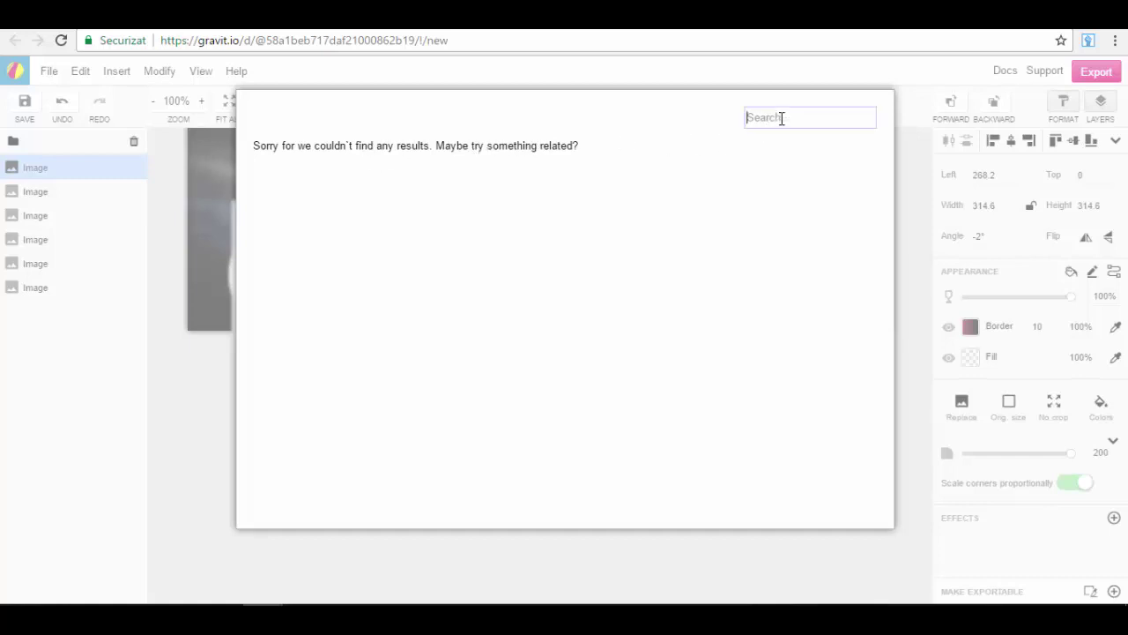
{"action": "type", "text": "city"}
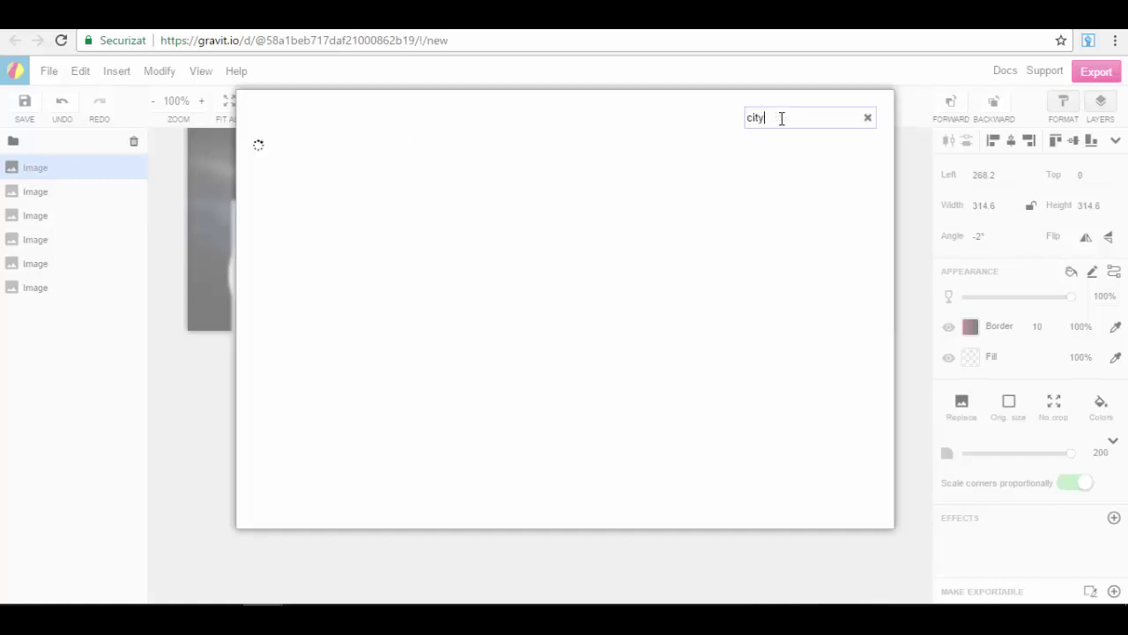
{"action": "left_click", "coordinate": [867, 119]}
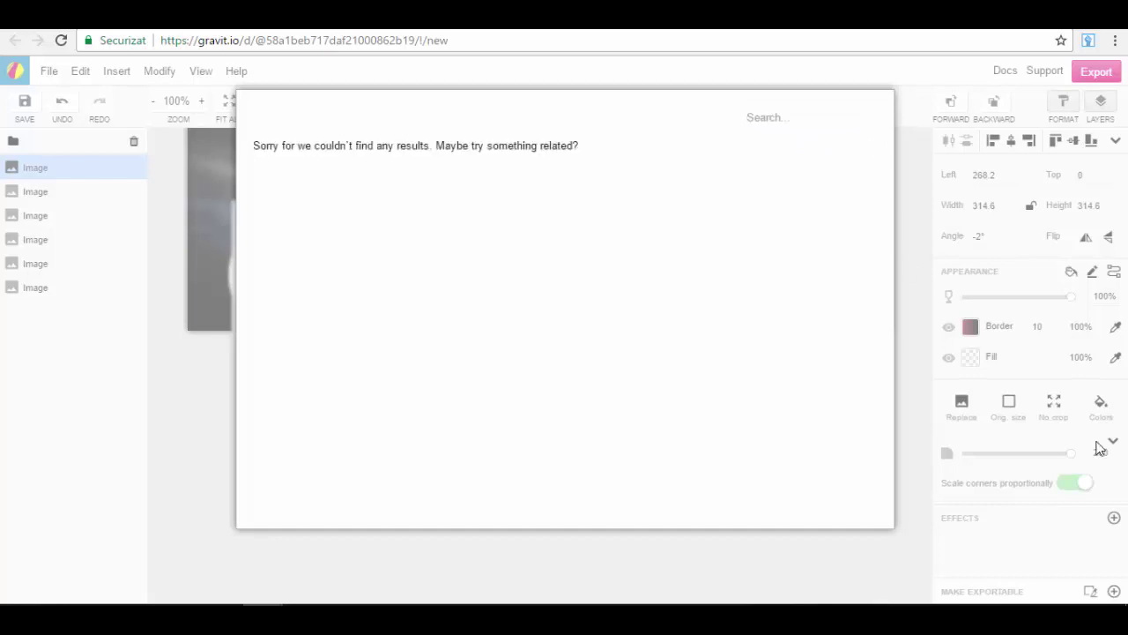
{"action": "key", "text": "Escape"}
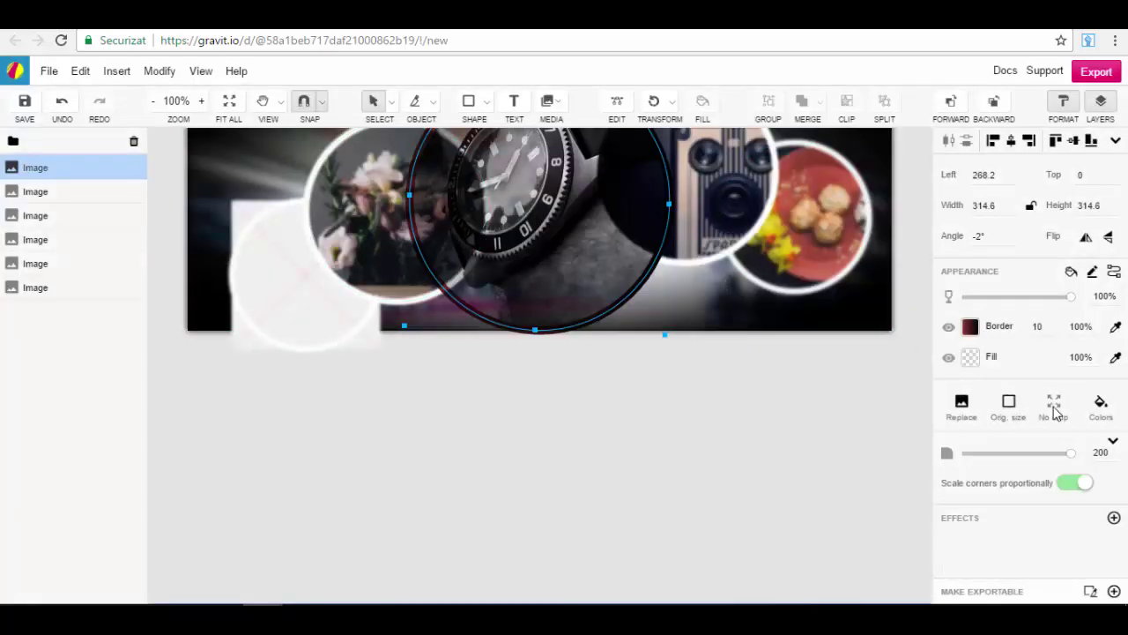
{"action": "left_click", "coordinate": [1100, 408]}
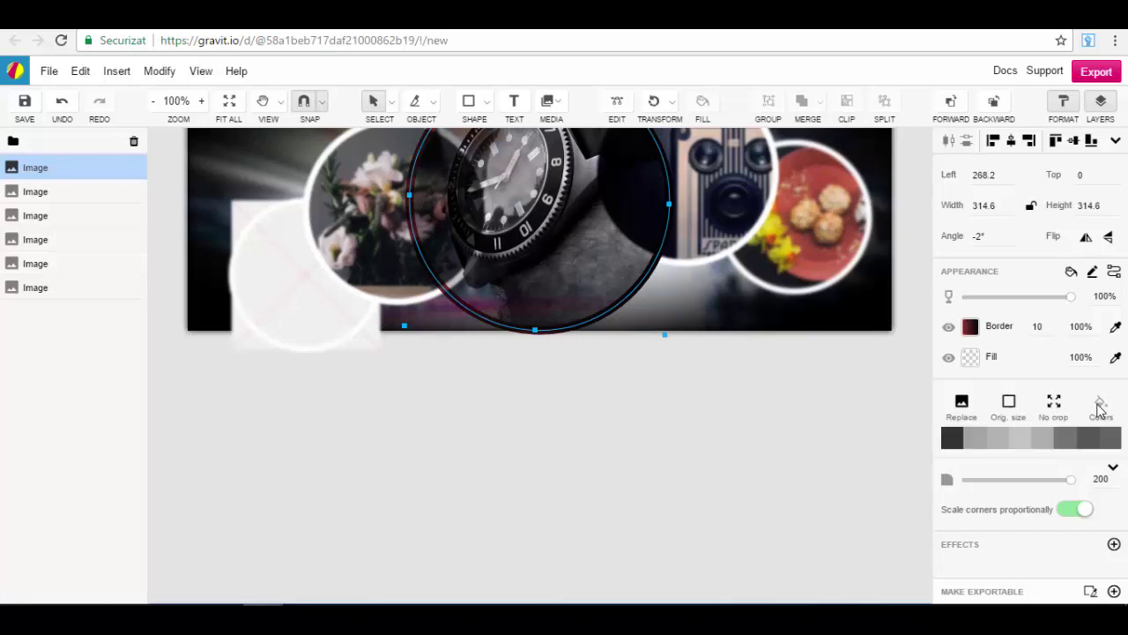
{"action": "left_click", "coordinate": [961, 404]}
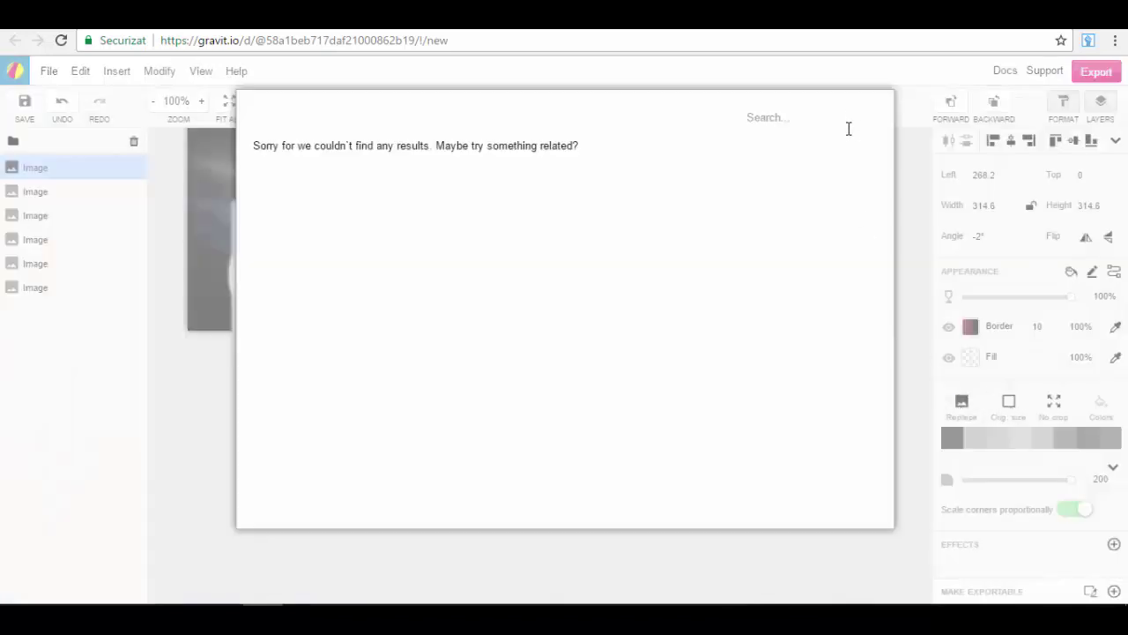
{"action": "key", "text": "Escape"}
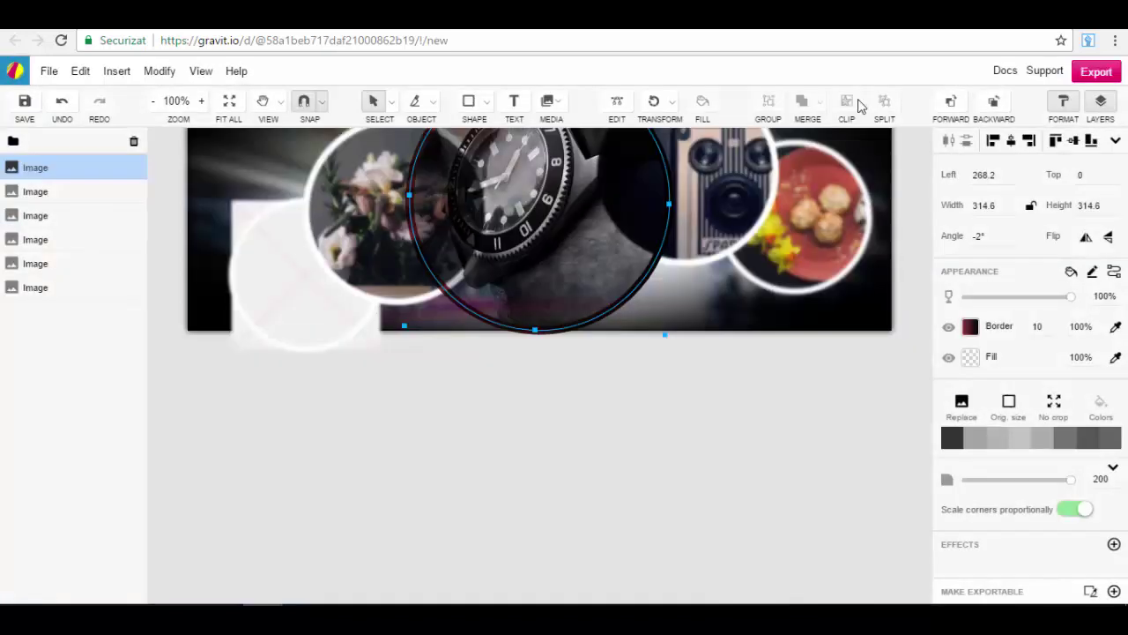
{"action": "left_click", "coordinate": [957, 398]}
{"action": "key", "text": "Escape"}
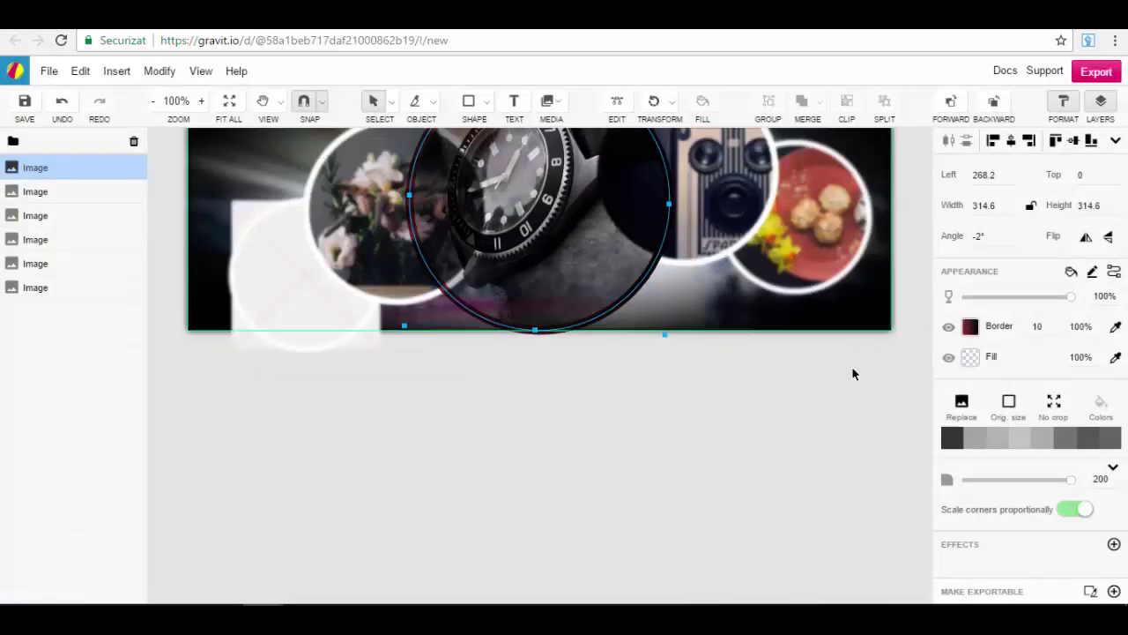
{"action": "scroll", "coordinate": [851, 374], "scroll_direction": "down", "scroll_amount": 2}
{"action": "left_click", "coordinate": [1014, 403]}
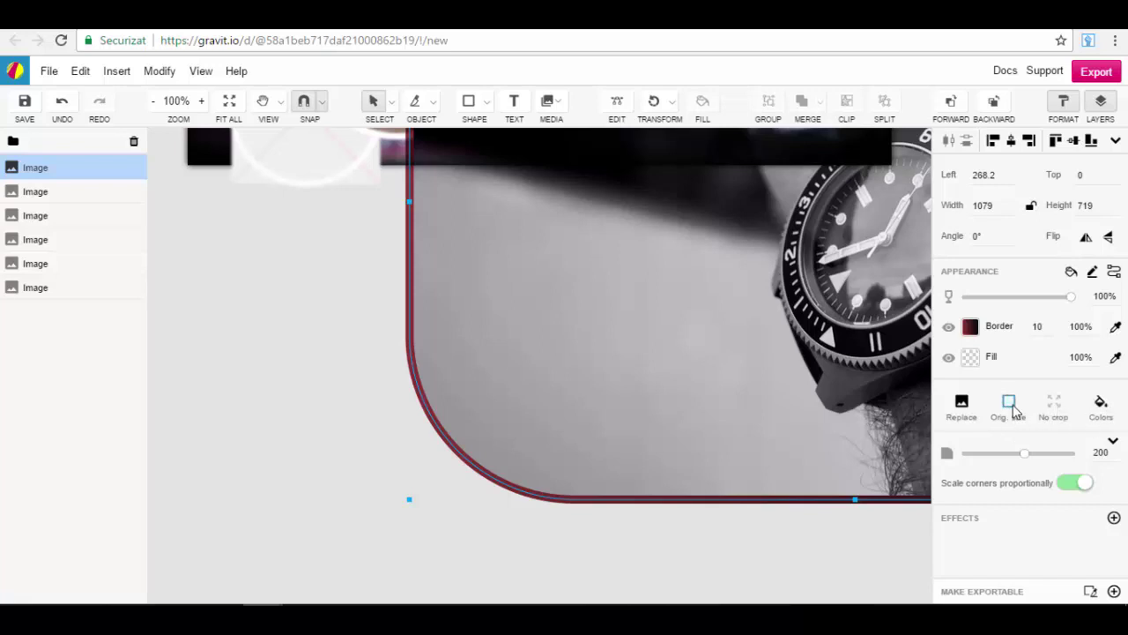
{"action": "left_click", "coordinate": [969, 410]}
{"action": "left_click", "coordinate": [1107, 370]}
{"action": "left_click", "coordinate": [1101, 413]}
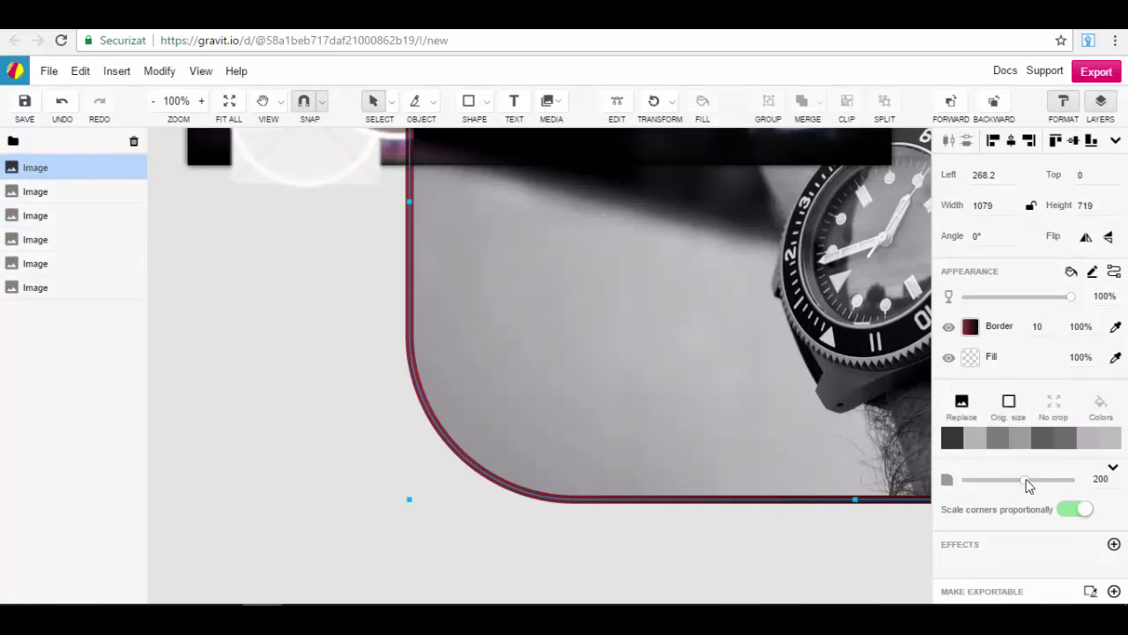
{"action": "left_click_drag", "start_coordinate": [1028, 485], "coordinate": [1099, 488]}
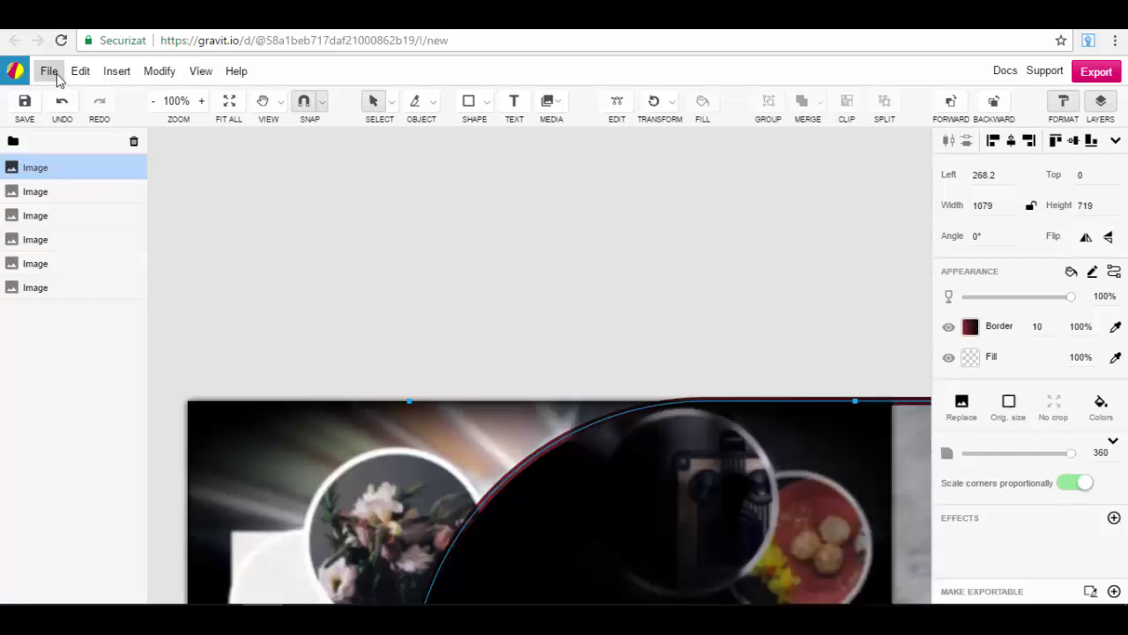
{"action": "left_click", "coordinate": [62, 101]}
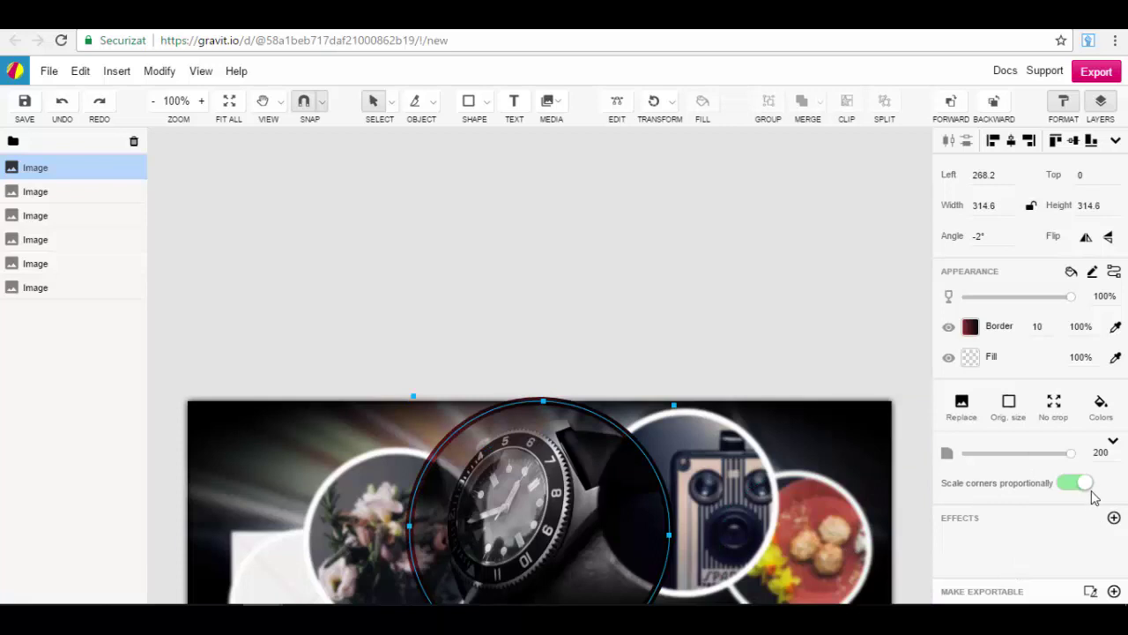
- Toggle proportional corner scaling off and on, then resize the watch circle to 293.5 × 288 at left 288.9, top 27
{"action": "left_click", "coordinate": [1075, 485]}
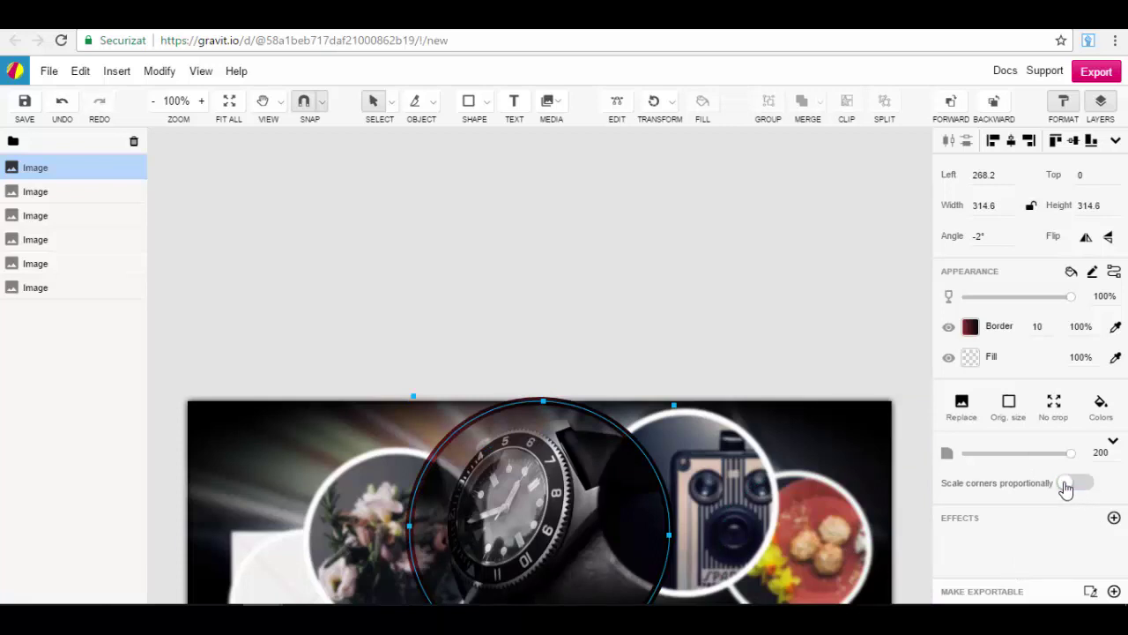
{"action": "left_click", "coordinate": [1076, 490]}
{"action": "left_click_drag", "start_coordinate": [543, 403], "coordinate": [549, 429]}
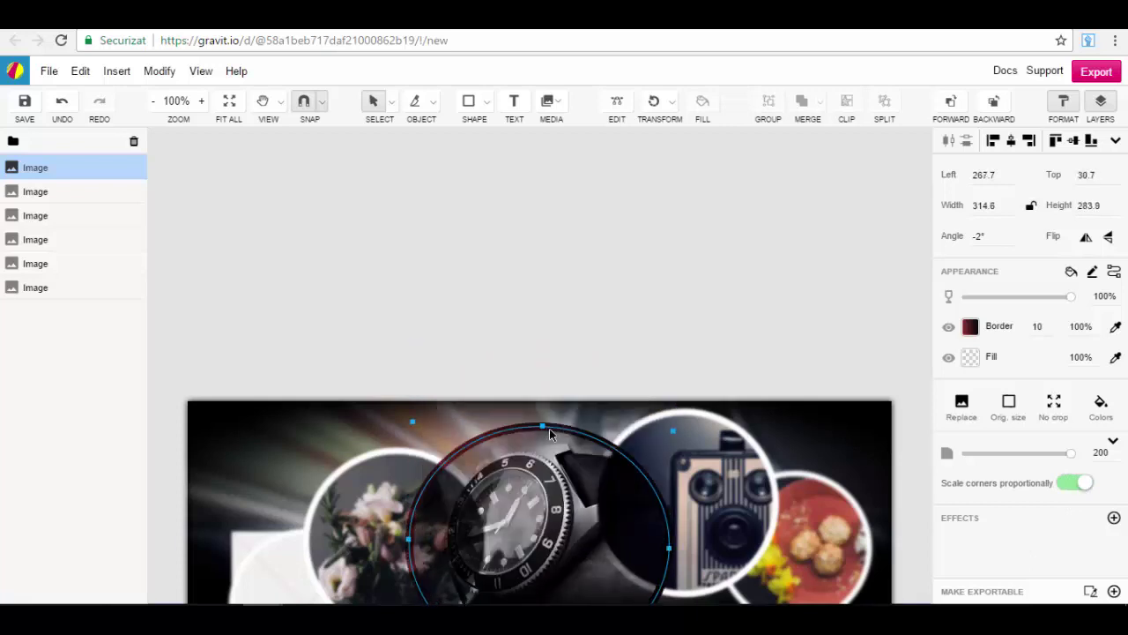
{"action": "mouse_move", "coordinate": [411, 422]}
{"action": "left_mouse_down"}
{"action": "mouse_move", "coordinate": [331, 370]}
{"action": "mouse_move", "coordinate": [330, 336]}
{"action": "mouse_move", "coordinate": [432, 423]}
{"action": "left_mouse_up"}
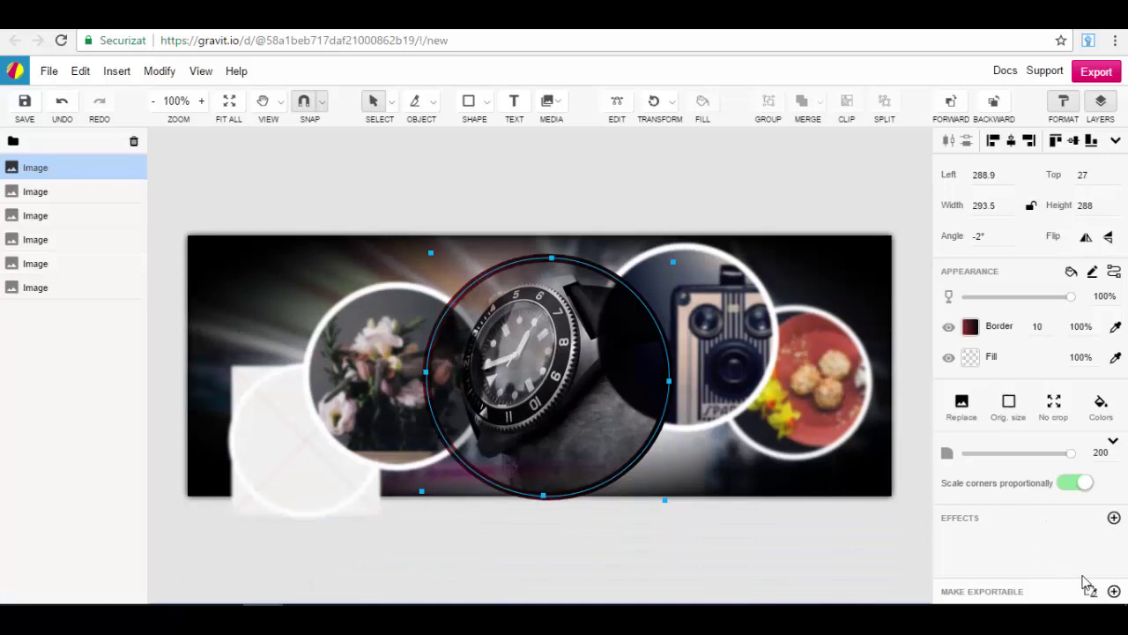
- Add a Fast Blur of radius 3.1 and an Outer Glow of radius 0 to the watch circle
{"action": "left_click", "coordinate": [1114, 518]}
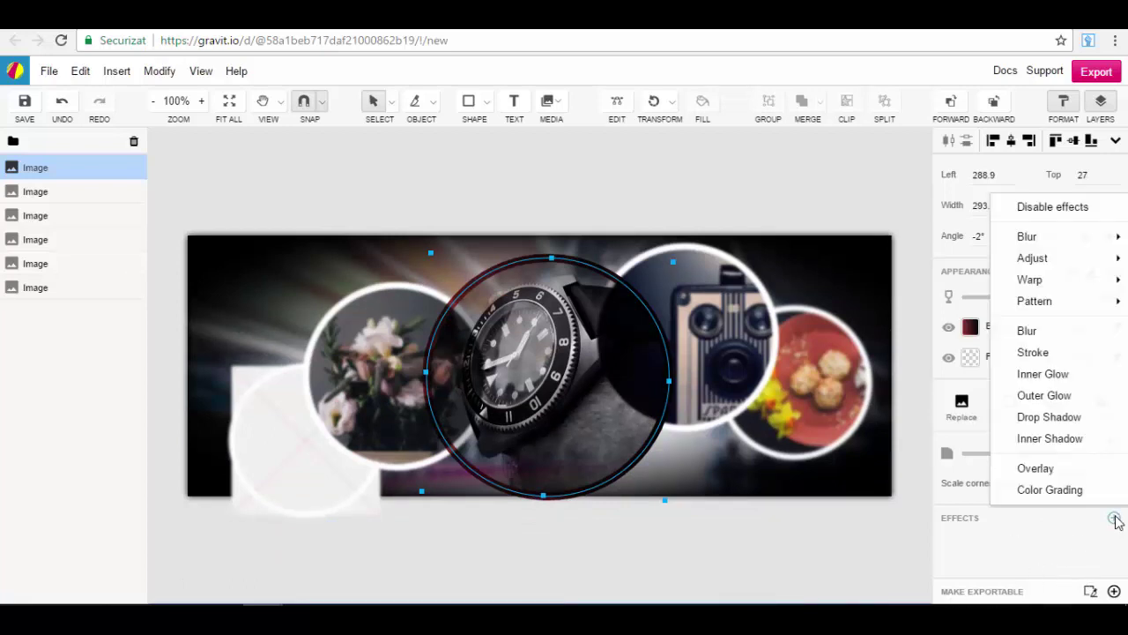
{"action": "mouse_move", "coordinate": [1048, 232]}
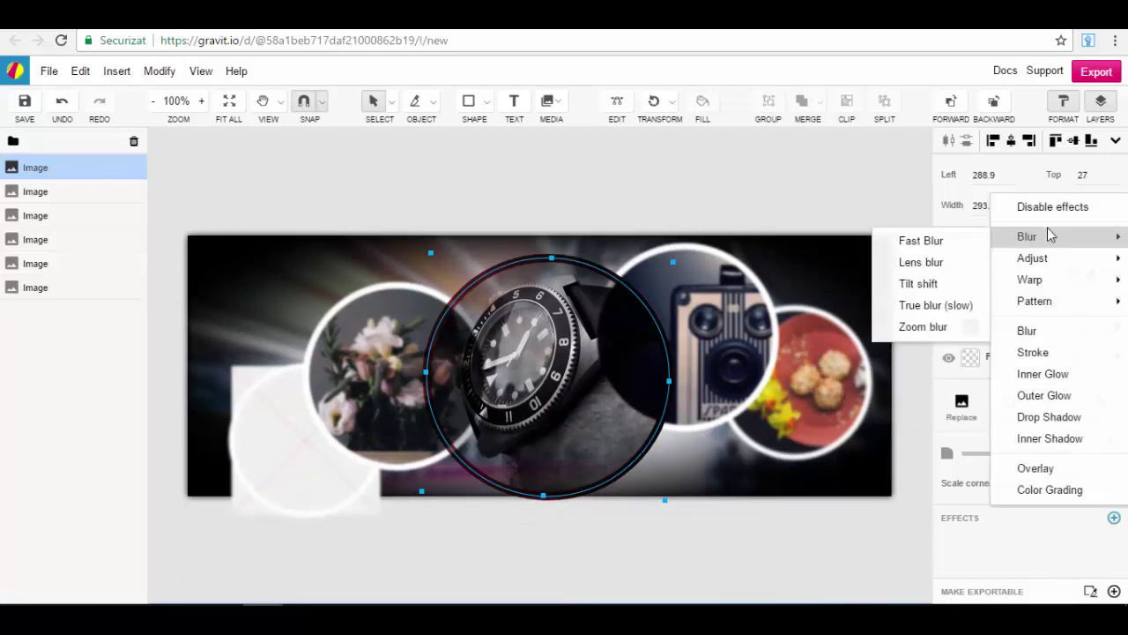
{"action": "left_click", "coordinate": [922, 242]}
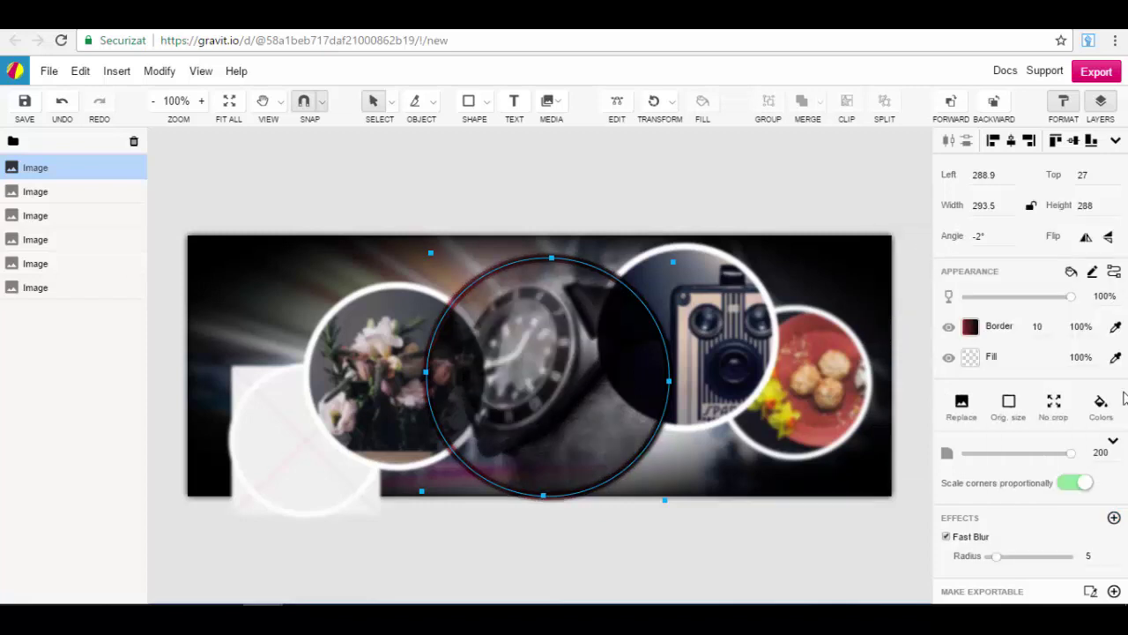
{"action": "left_click_drag", "start_coordinate": [997, 557], "coordinate": [992, 558]}
{"action": "left_click", "coordinate": [1114, 517]}
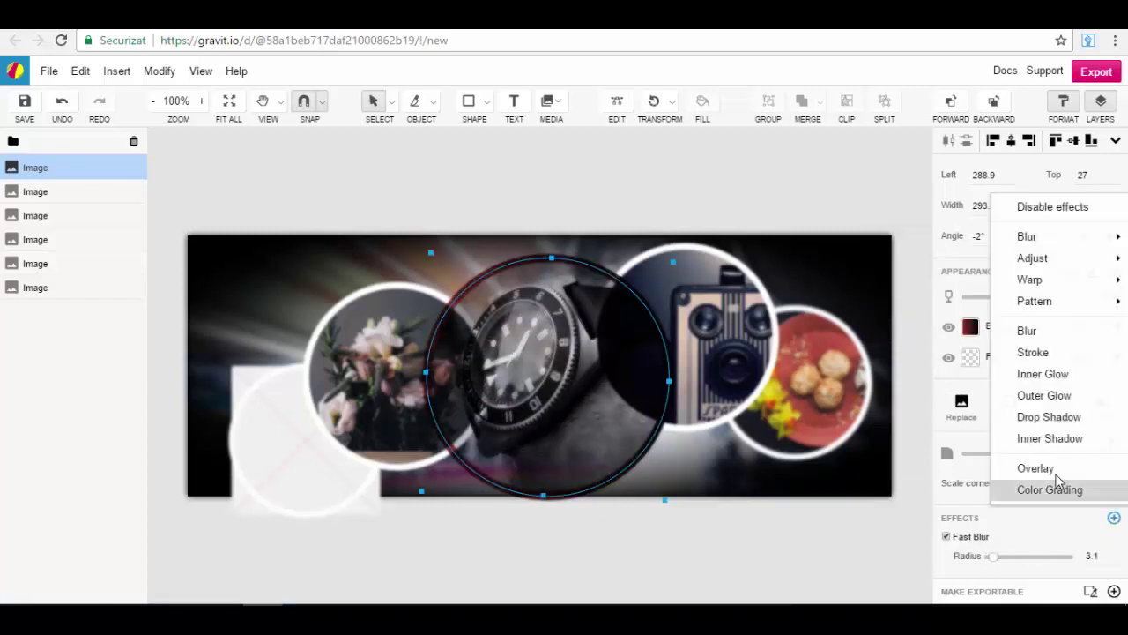
{"action": "left_click", "coordinate": [1048, 401]}
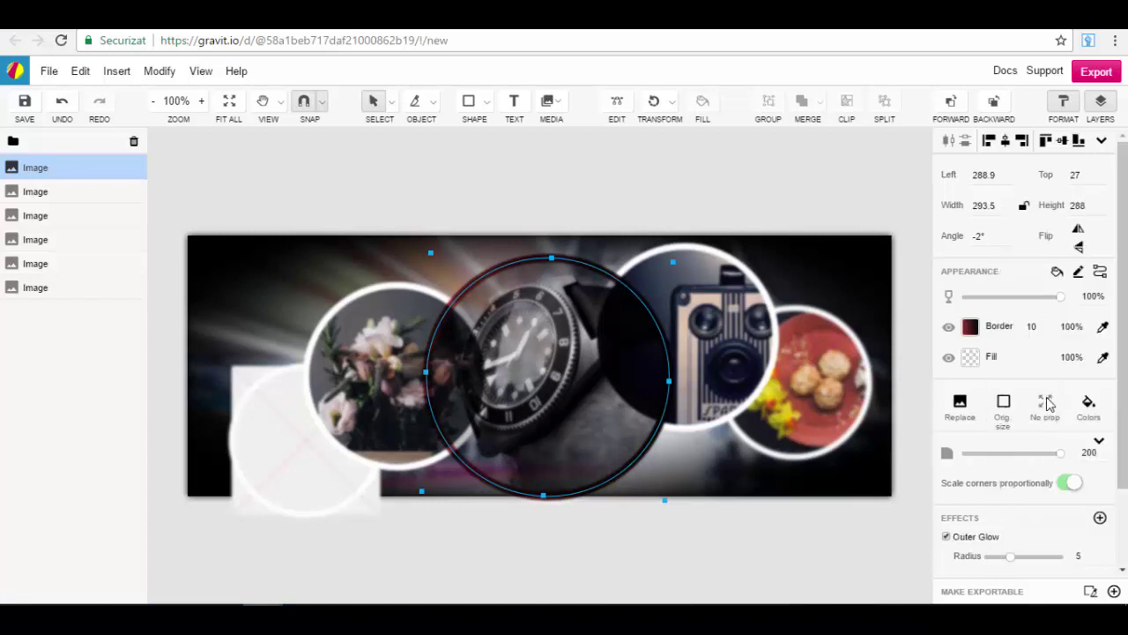
{"action": "left_click_drag", "start_coordinate": [1012, 564], "coordinate": [949, 564]}
- Add a Drop Shadow, raise Outer Glow intensity to 1.728 and set Fast Blur radius to 0
{"action": "left_click", "coordinate": [1101, 517]}
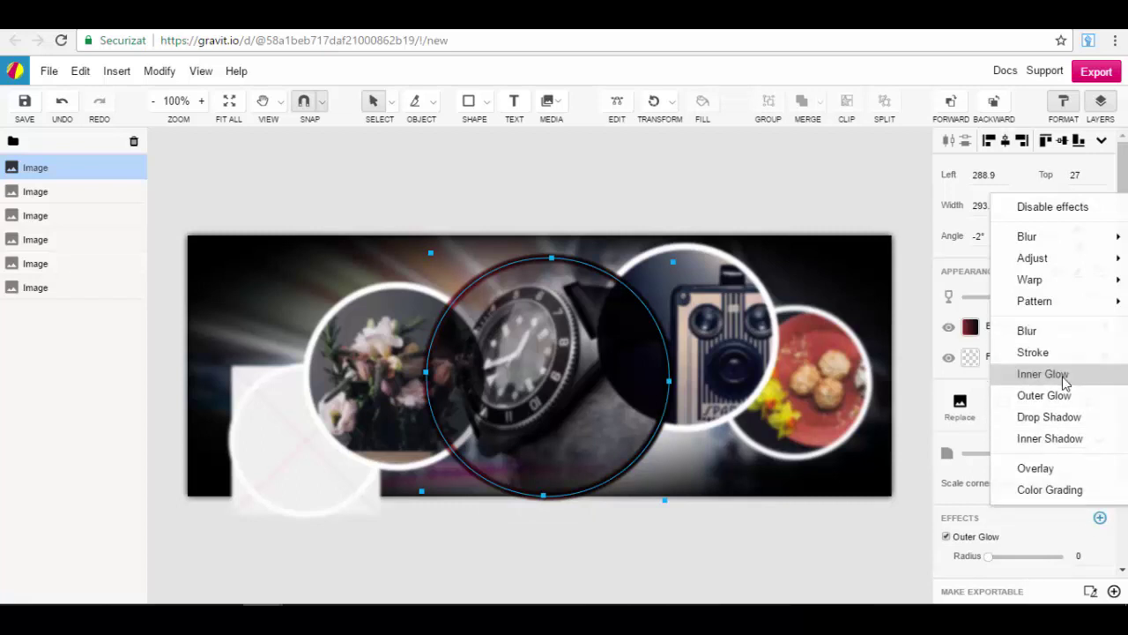
{"action": "left_click", "coordinate": [1063, 423]}
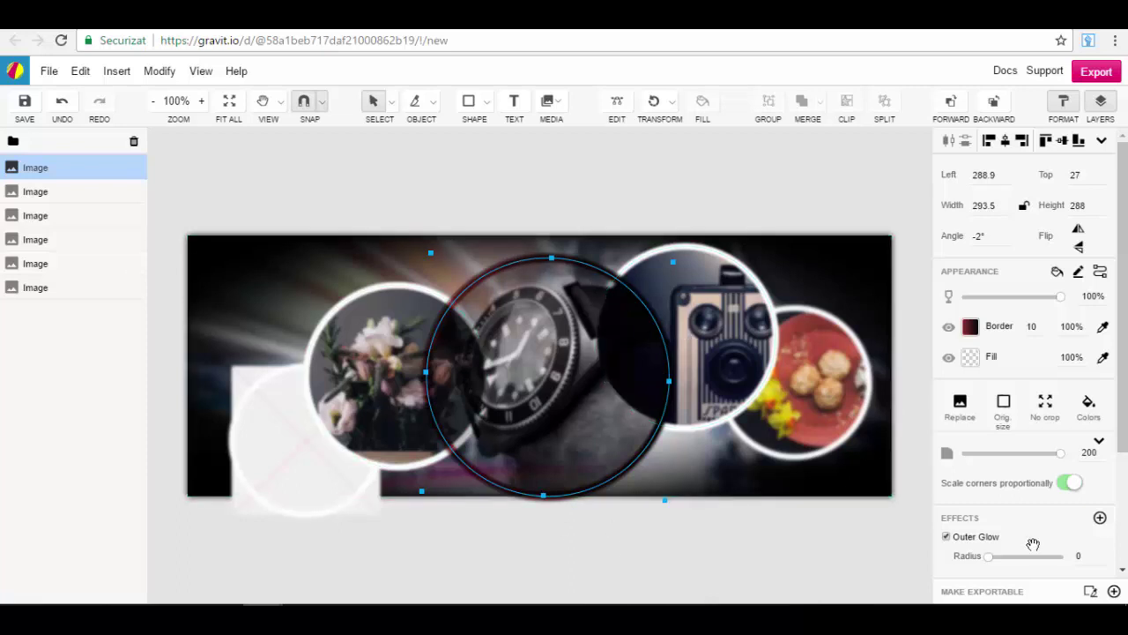
{"action": "scroll", "coordinate": [1031, 539], "scroll_direction": "down", "scroll_amount": 2}
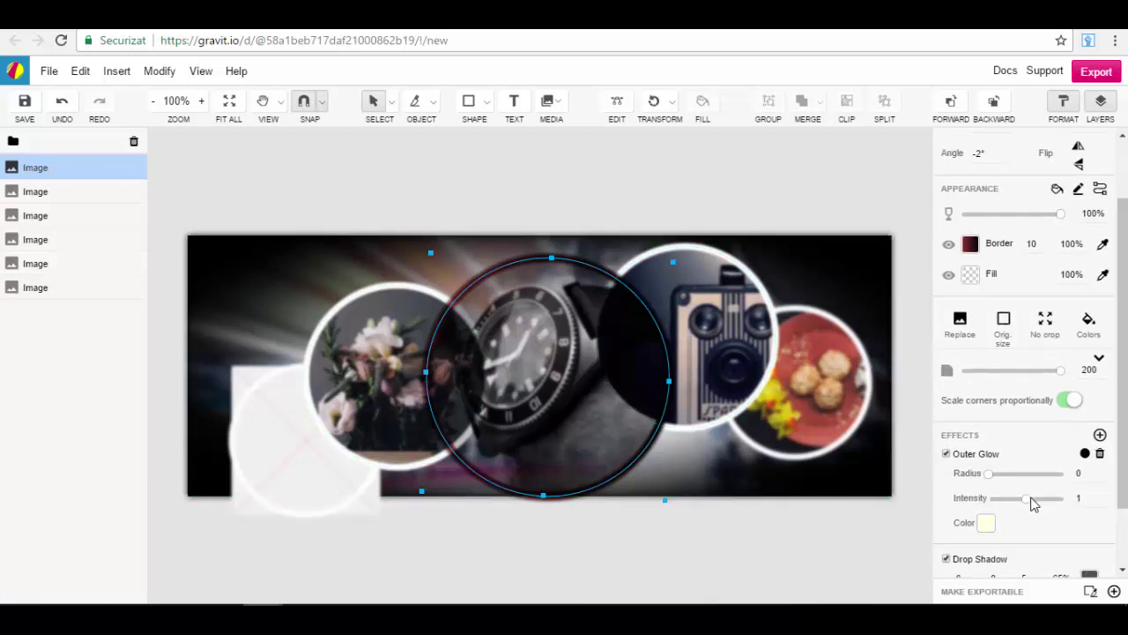
{"action": "left_click_drag", "start_coordinate": [1027, 499], "coordinate": [1050, 499]}
{"action": "scroll", "coordinate": [1085, 552], "scroll_direction": "down", "scroll_amount": 2}
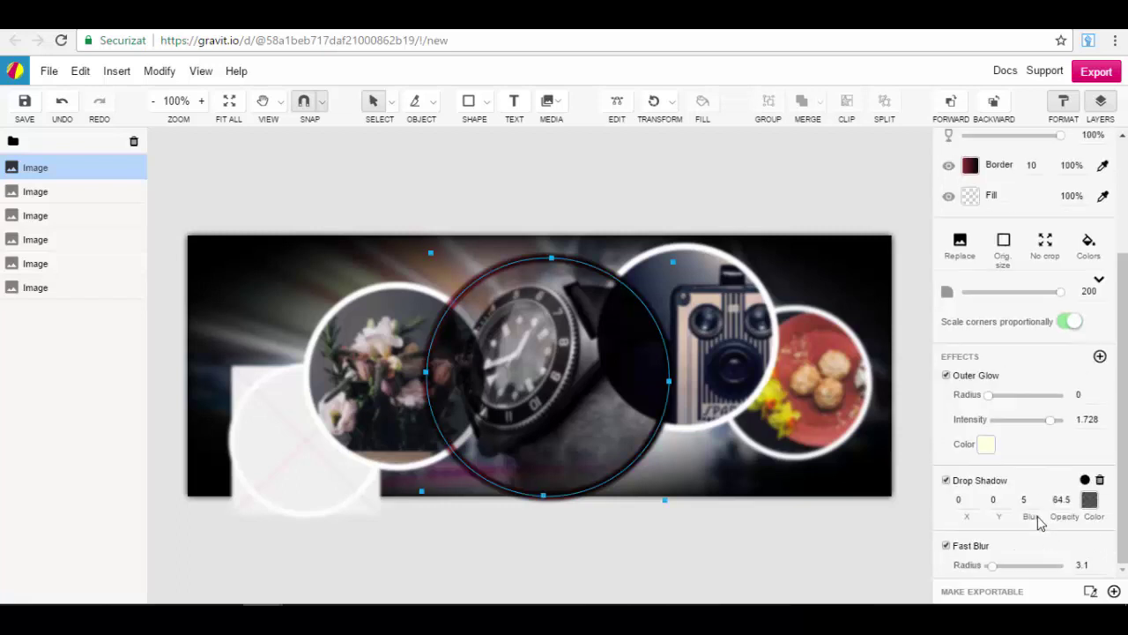
{"action": "scroll", "coordinate": [995, 499], "scroll_direction": "down", "scroll_amount": 1}
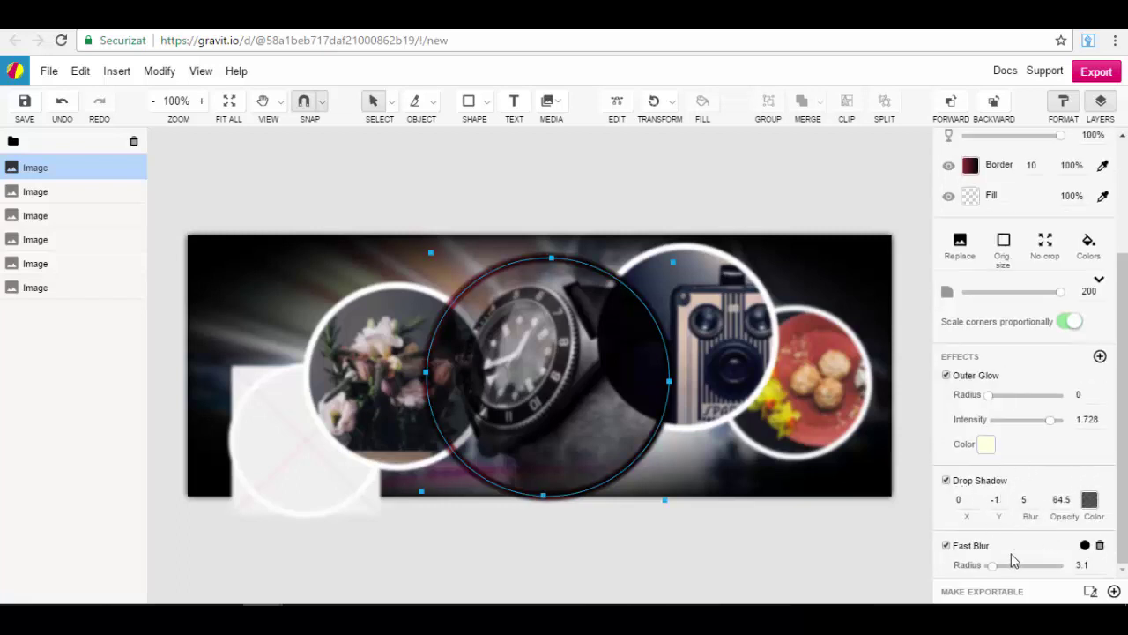
{"action": "left_click_drag", "start_coordinate": [991, 565], "coordinate": [1023, 568]}
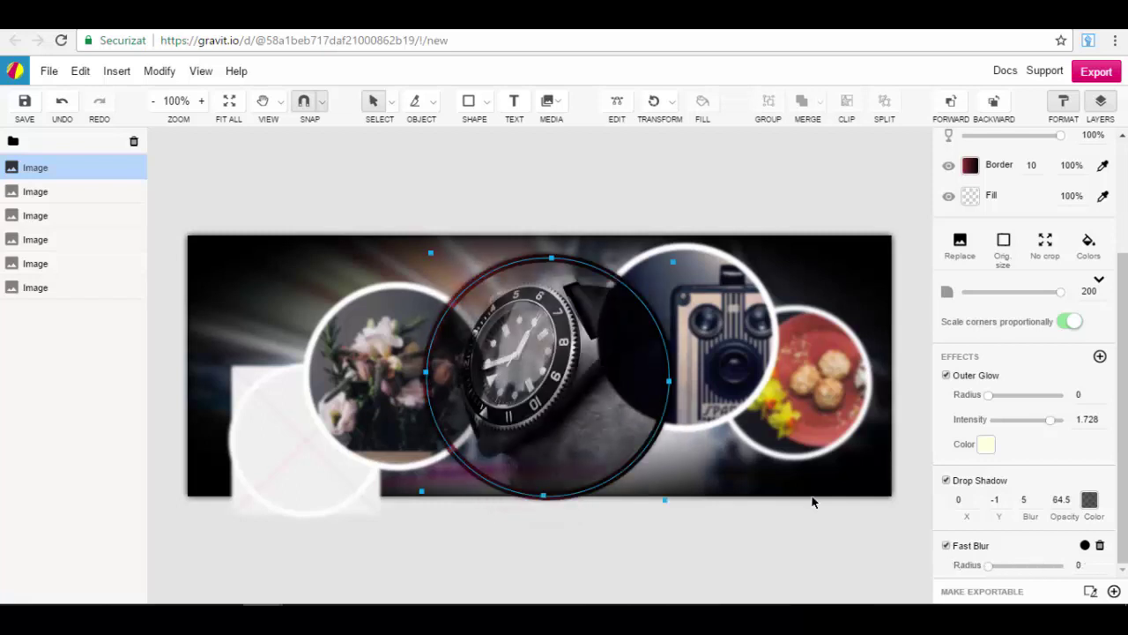
{"action": "scroll", "coordinate": [1107, 405], "scroll_direction": "up", "scroll_amount": 3}
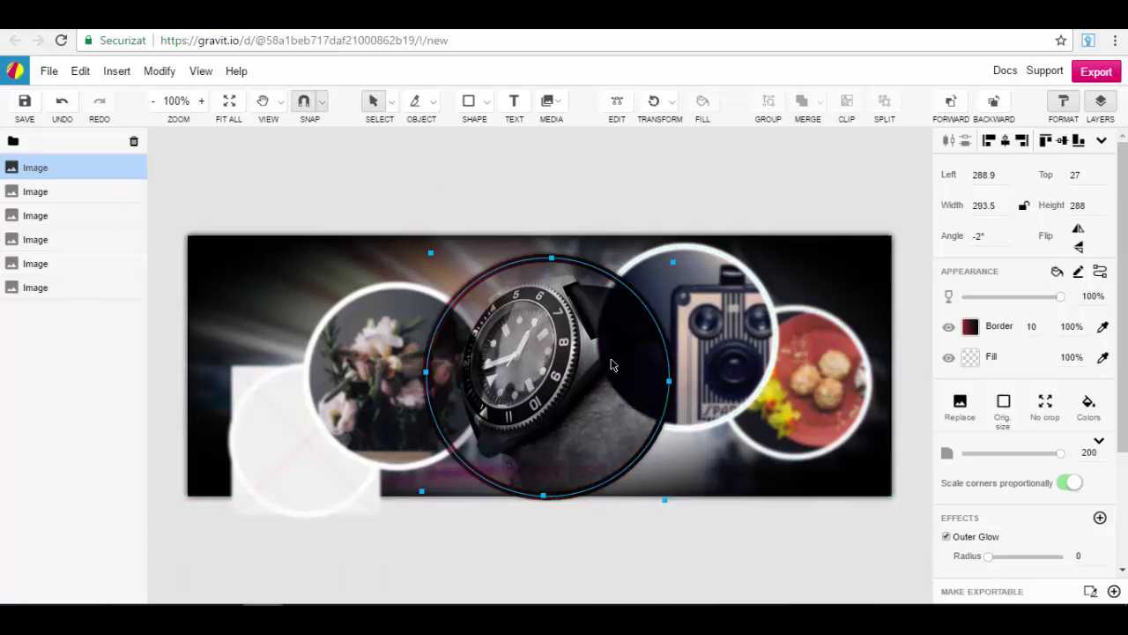
- Deselect the watch circle, test zooming in and out, and fit the whole cover in view
{"action": "left_click", "coordinate": [627, 199]}
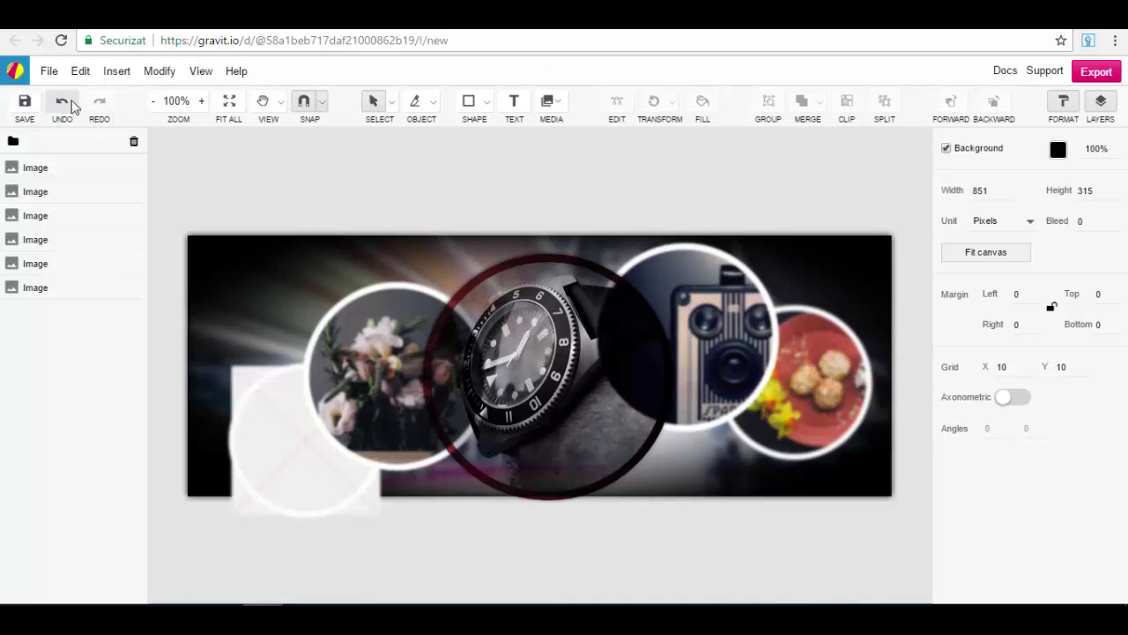
{"action": "left_click", "coordinate": [201, 101]}
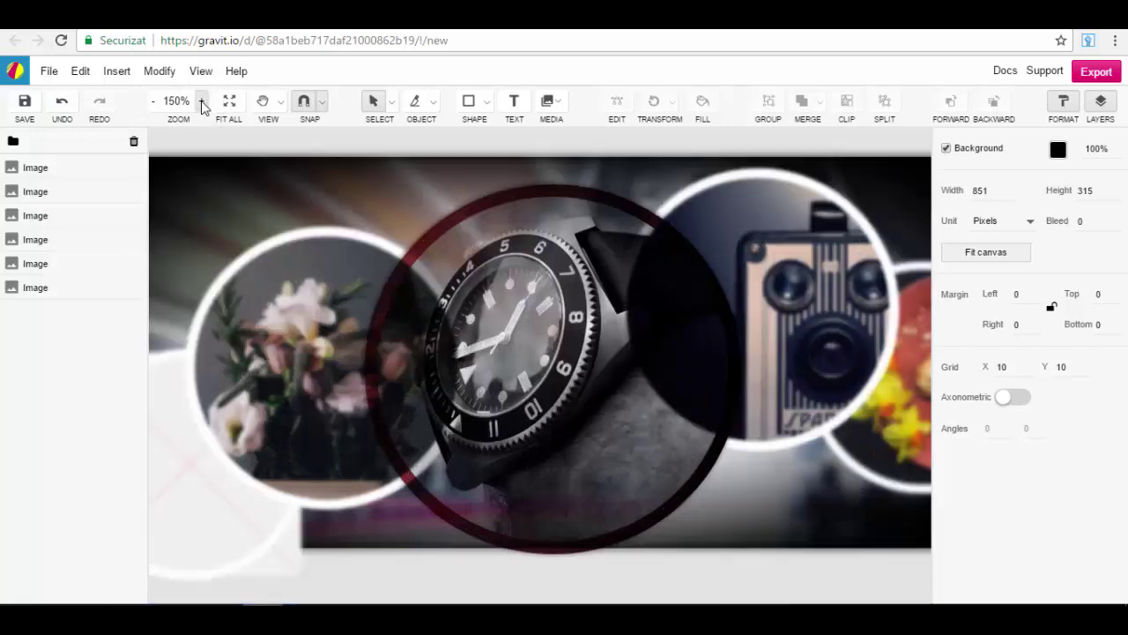
{"action": "left_click", "coordinate": [153, 103]}
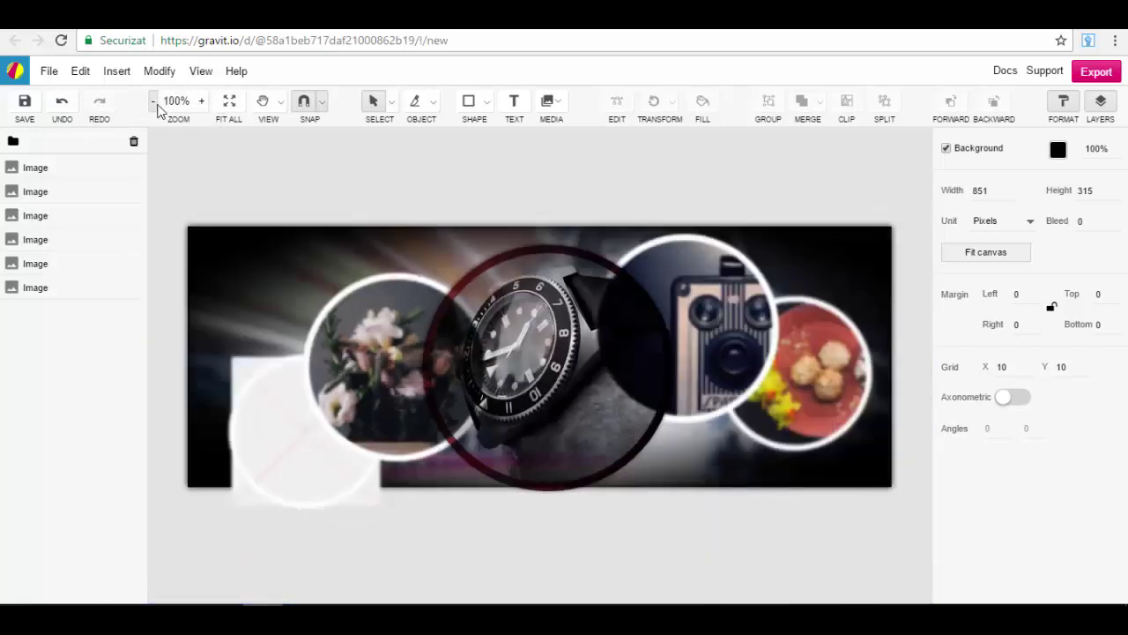
{"action": "left_click", "coordinate": [231, 104]}
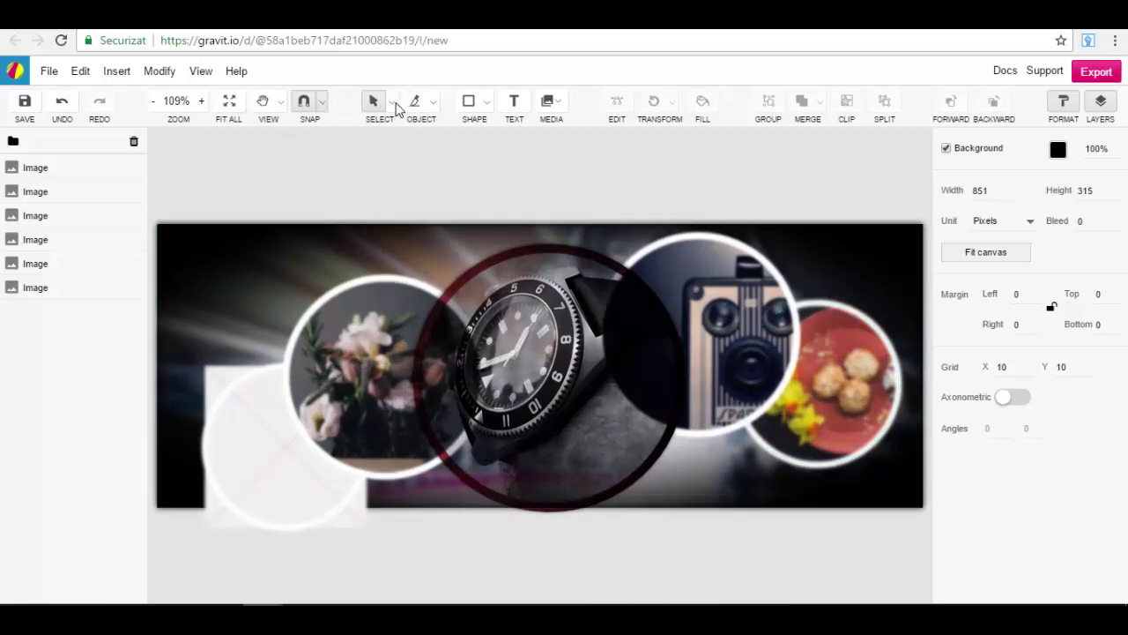
- Browse the selection, knife and shape drawing tool lists
{"action": "left_click", "coordinate": [390, 103]}
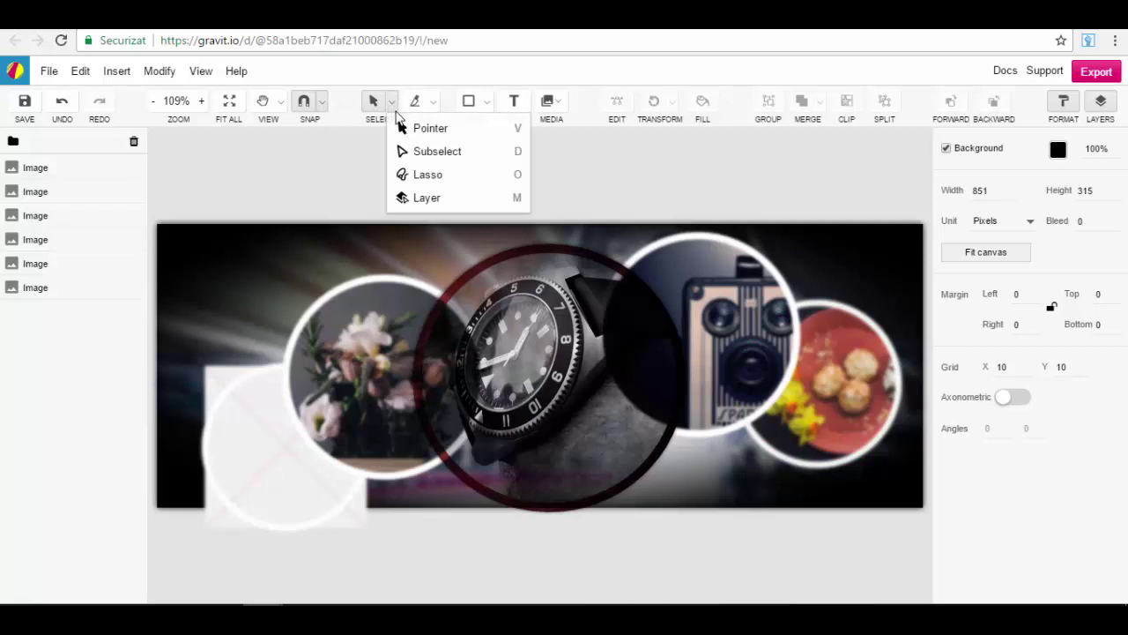
{"action": "left_click", "coordinate": [432, 102]}
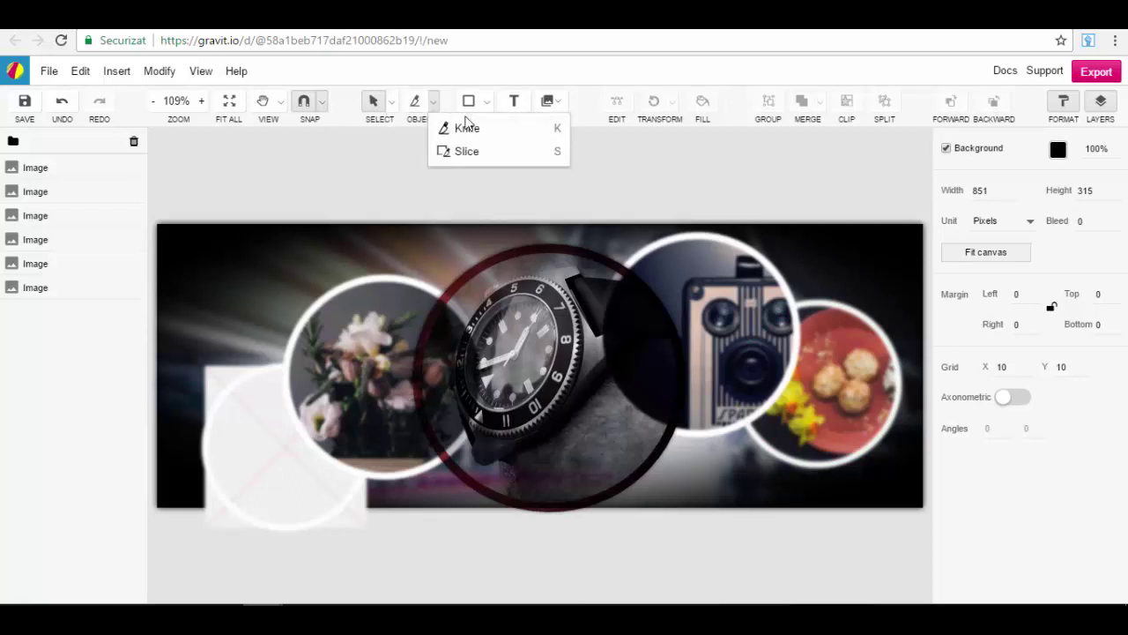
{"action": "left_click", "coordinate": [487, 102]}
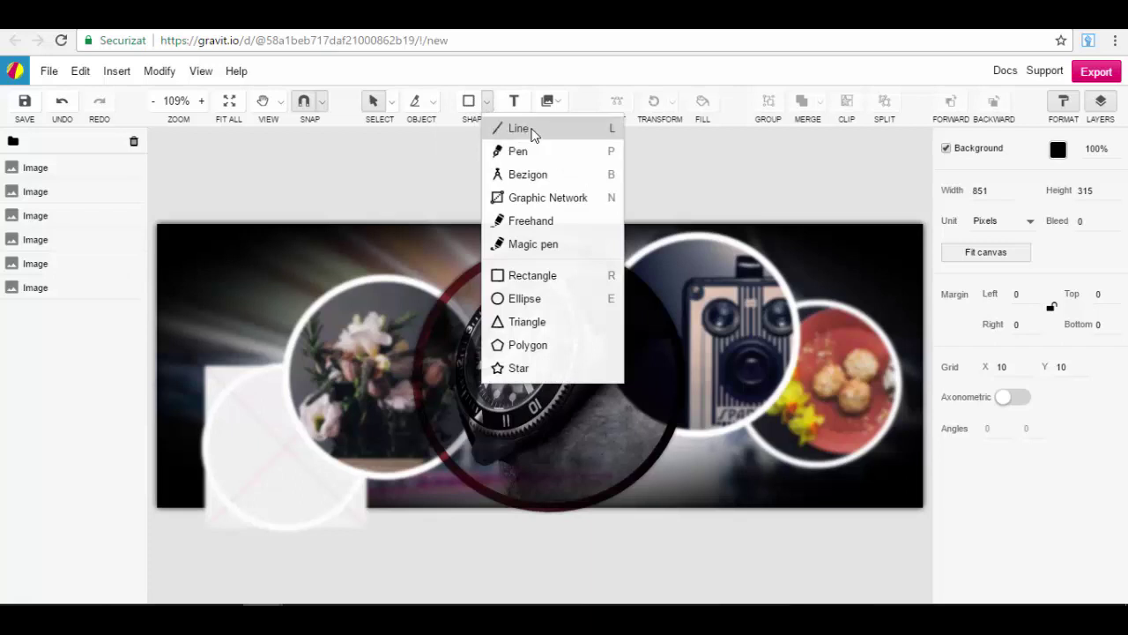
{"action": "left_click", "coordinate": [512, 276]}
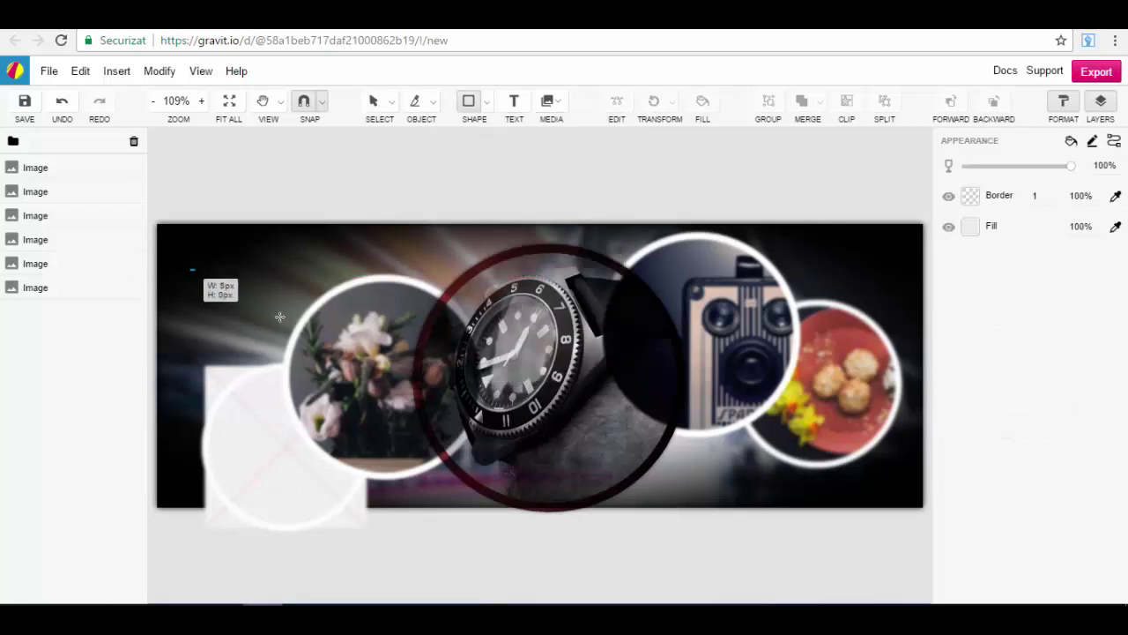
{"action": "left_click_drag", "start_coordinate": [191, 270], "coordinate": [396, 476]}
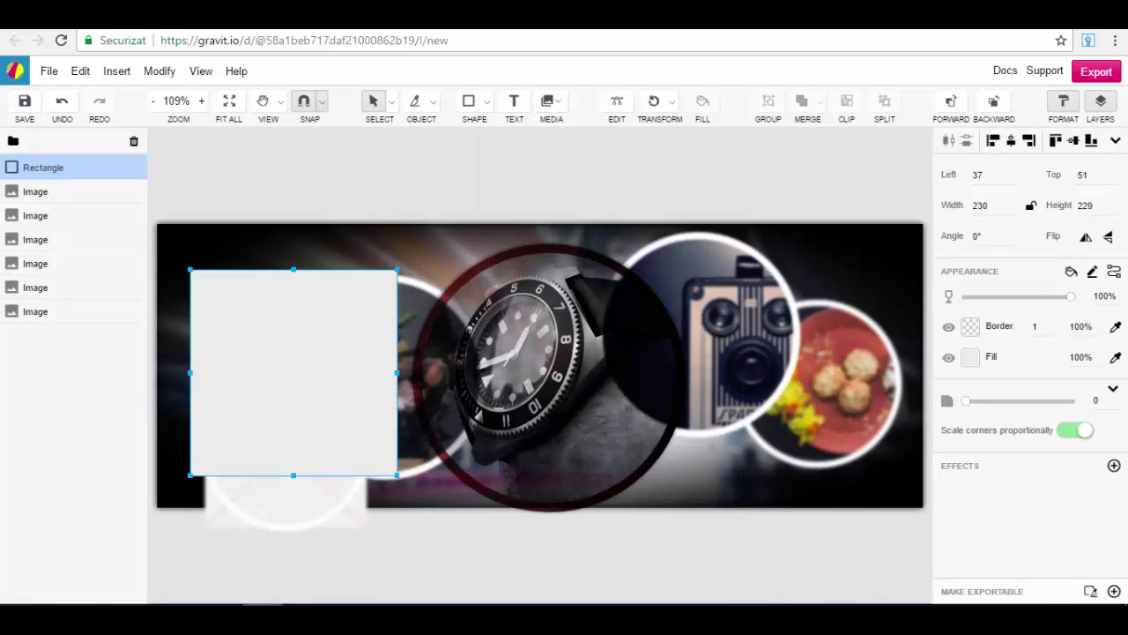
{"action": "left_click_drag", "start_coordinate": [274, 371], "coordinate": [247, 395]}
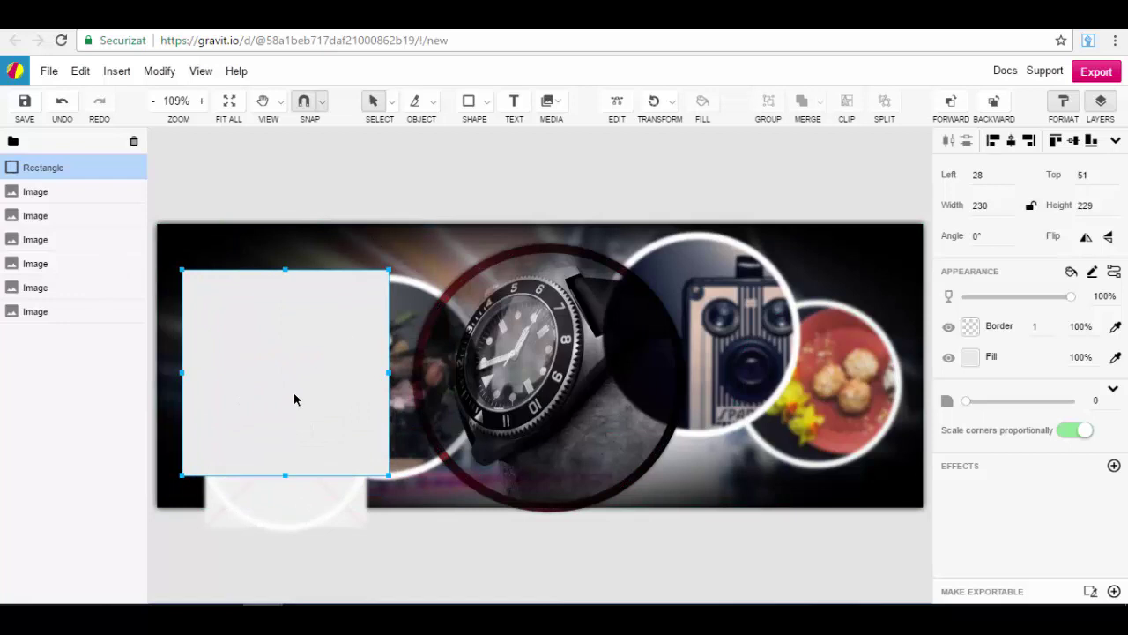
{"action": "key", "text": "Delete"}
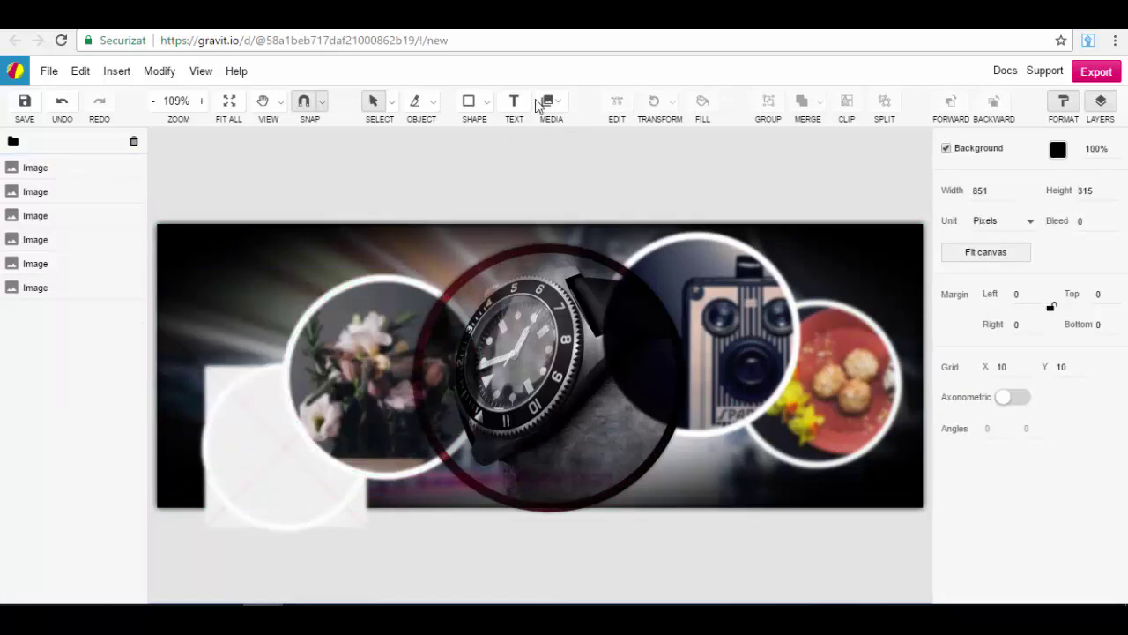
{"action": "left_click", "coordinate": [486, 101]}
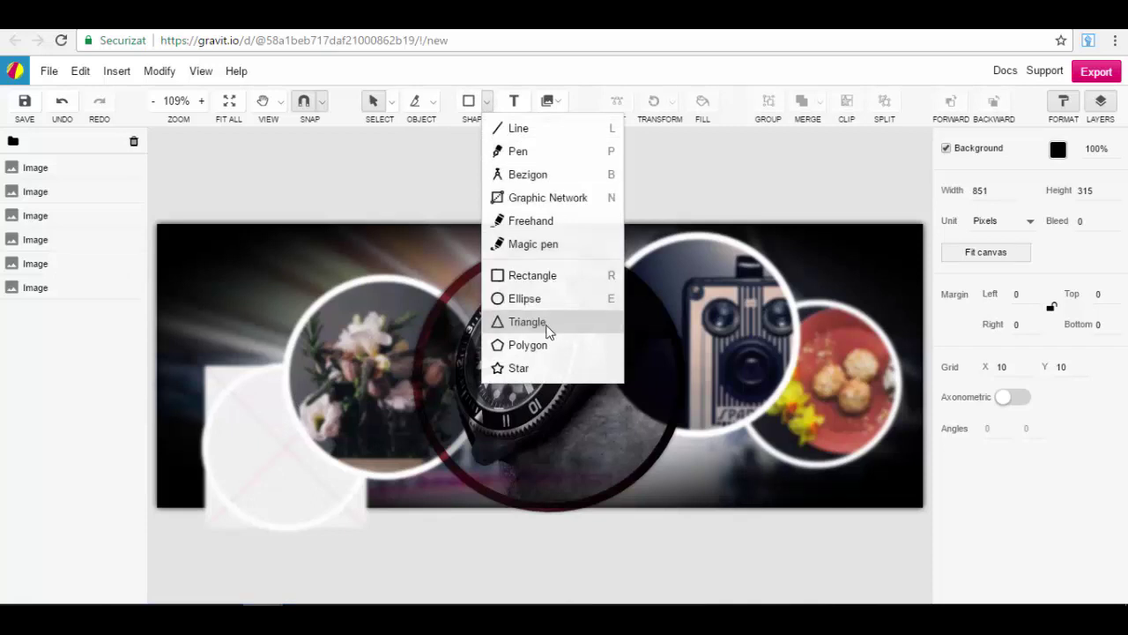
- Draw two freehand strokes on the canvas, then undo both
{"action": "left_click", "coordinate": [535, 221]}
{"action": "mouse_move", "coordinate": [194, 313]}
{"action": "left_mouse_down"}
{"action": "mouse_move", "coordinate": [348, 376]}
{"action": "mouse_move", "coordinate": [303, 305]}
{"action": "mouse_move", "coordinate": [329, 328]}
{"action": "mouse_move", "coordinate": [277, 384]}
{"action": "mouse_move", "coordinate": [185, 395]}
{"action": "mouse_move", "coordinate": [239, 543]}
{"action": "mouse_move", "coordinate": [348, 513]}
{"action": "left_mouse_up"}
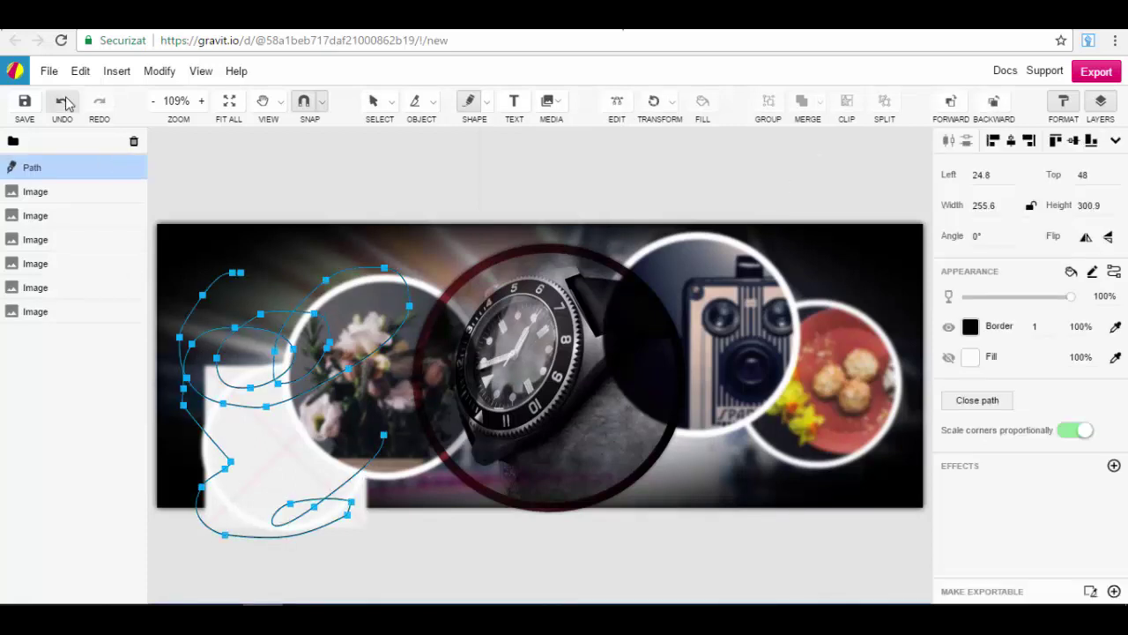
{"action": "left_click", "coordinate": [240, 273]}
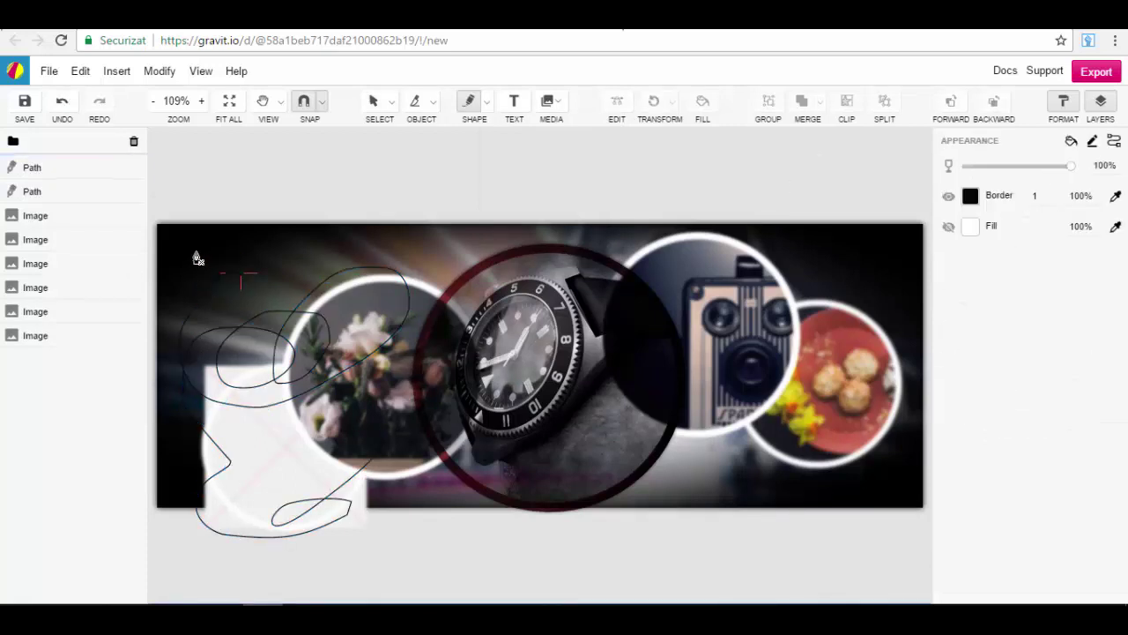
{"action": "left_click_drag", "start_coordinate": [196, 254], "coordinate": [191, 253]}
{"action": "left_click", "coordinate": [70, 104]}
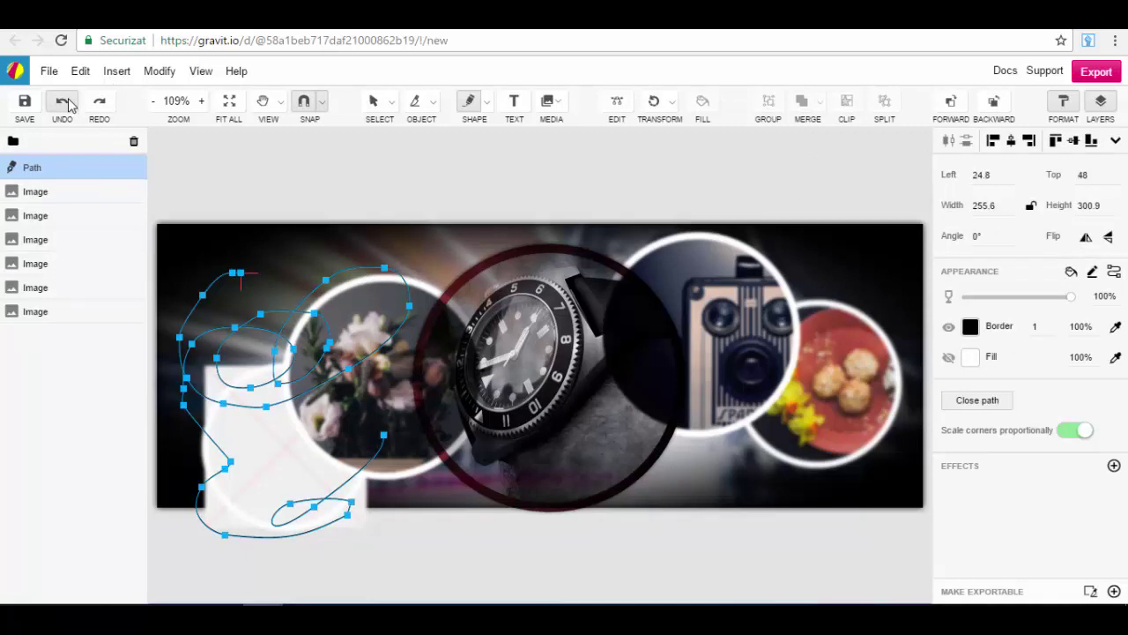
{"action": "left_click", "coordinate": [70, 104]}
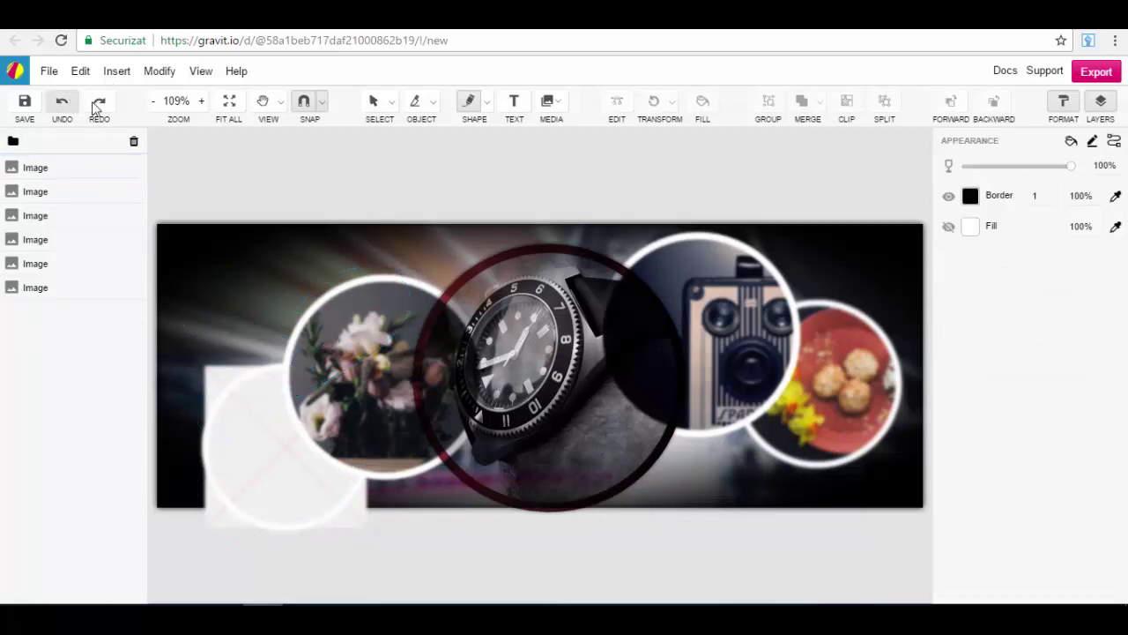
- Place a 'Hello' text box near the cover's top-left and select its text
{"action": "left_click", "coordinate": [527, 102]}
{"action": "left_click", "coordinate": [206, 282]}
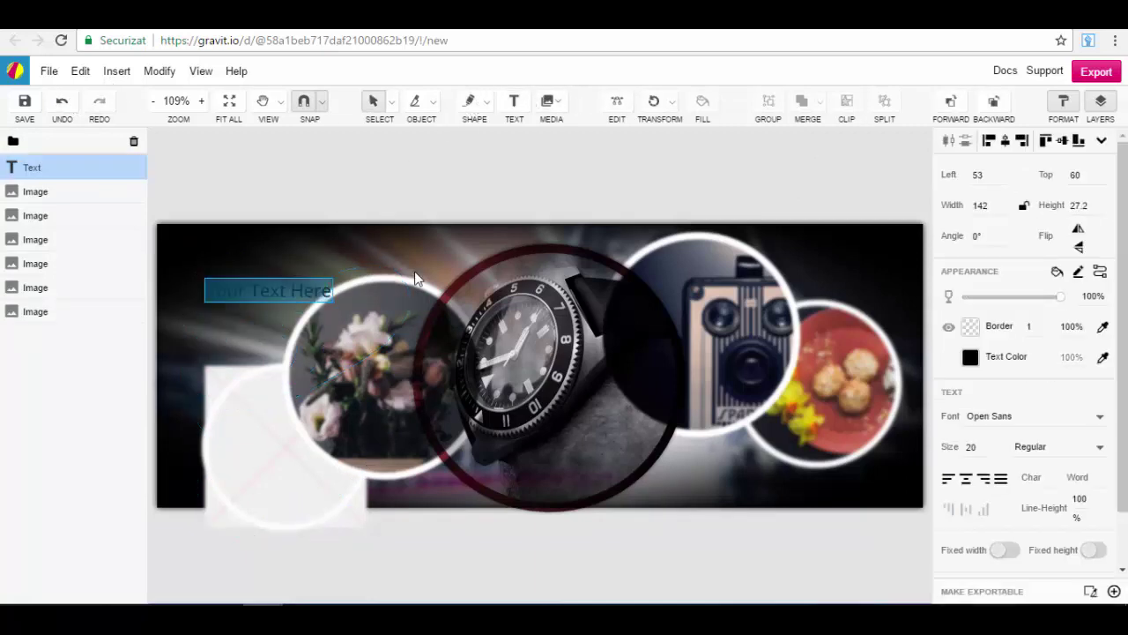
{"action": "type", "text": "Hello"}
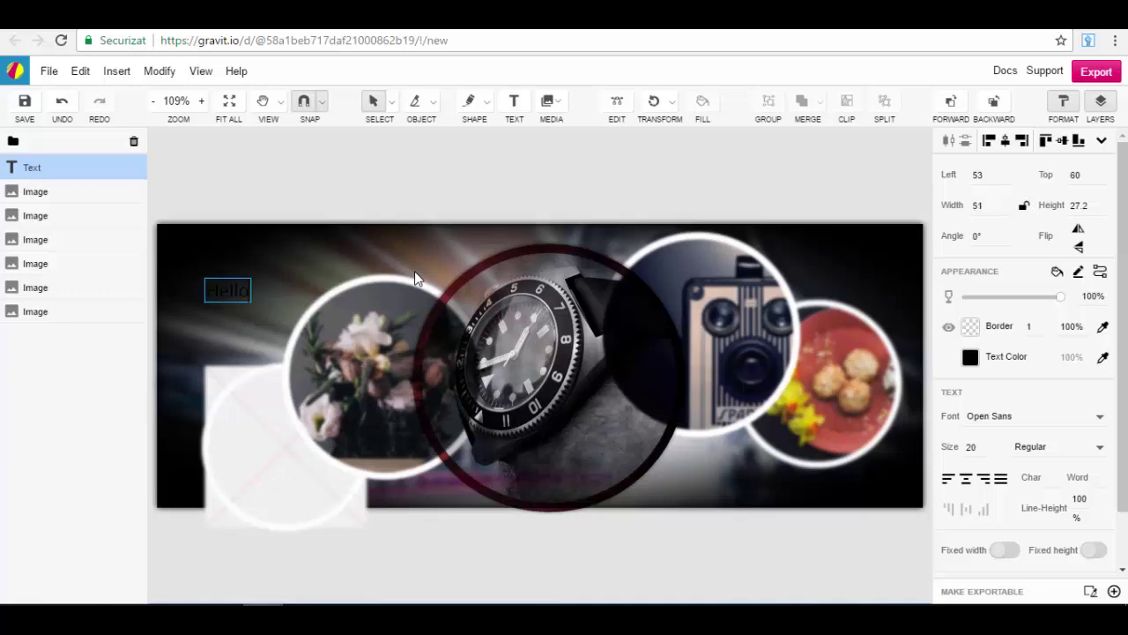
{"action": "key", "text": "ctrl+a"}
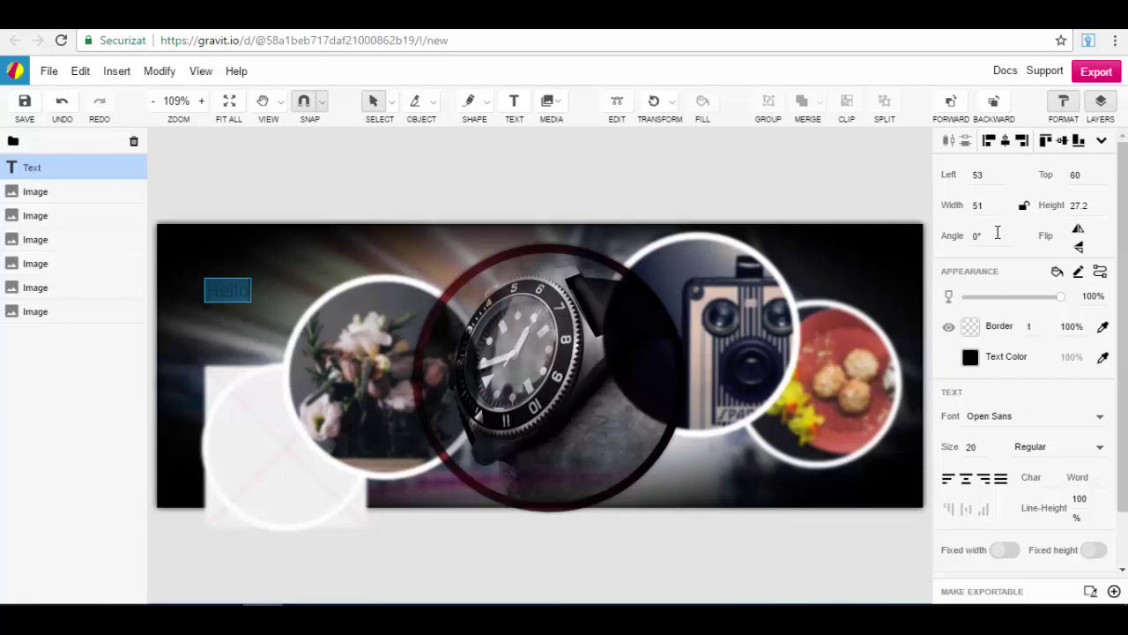
{"action": "scroll", "coordinate": [998, 232], "scroll_direction": "down", "scroll_amount": 2}
- Set the Hello text's font to Aclonica at size 60
{"action": "left_click", "coordinate": [1000, 416]}
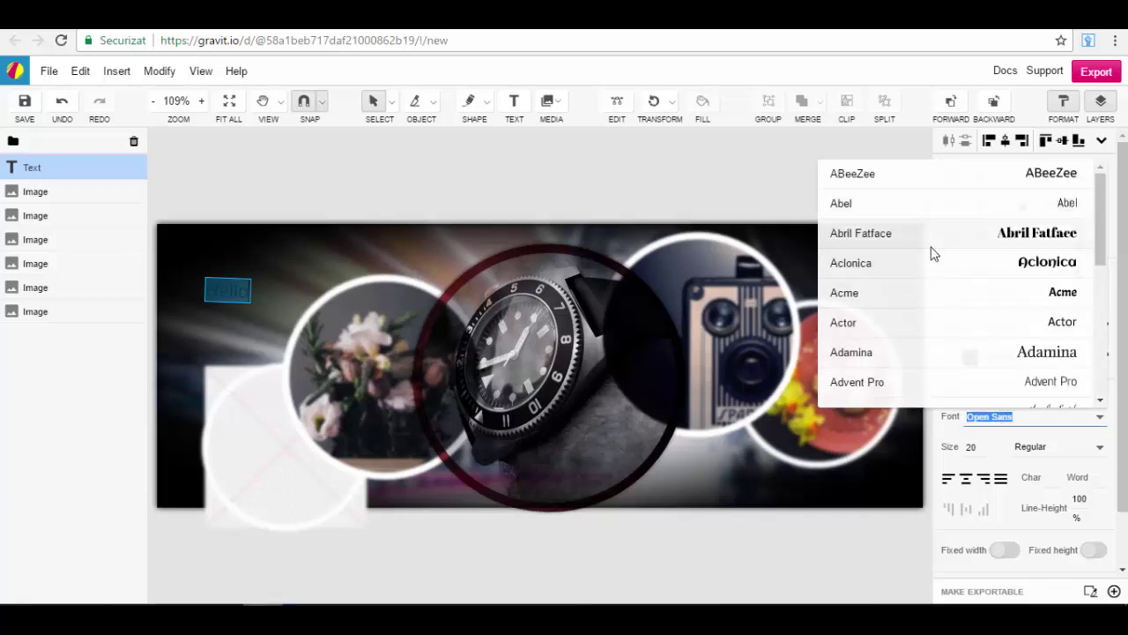
{"action": "left_click", "coordinate": [928, 258]}
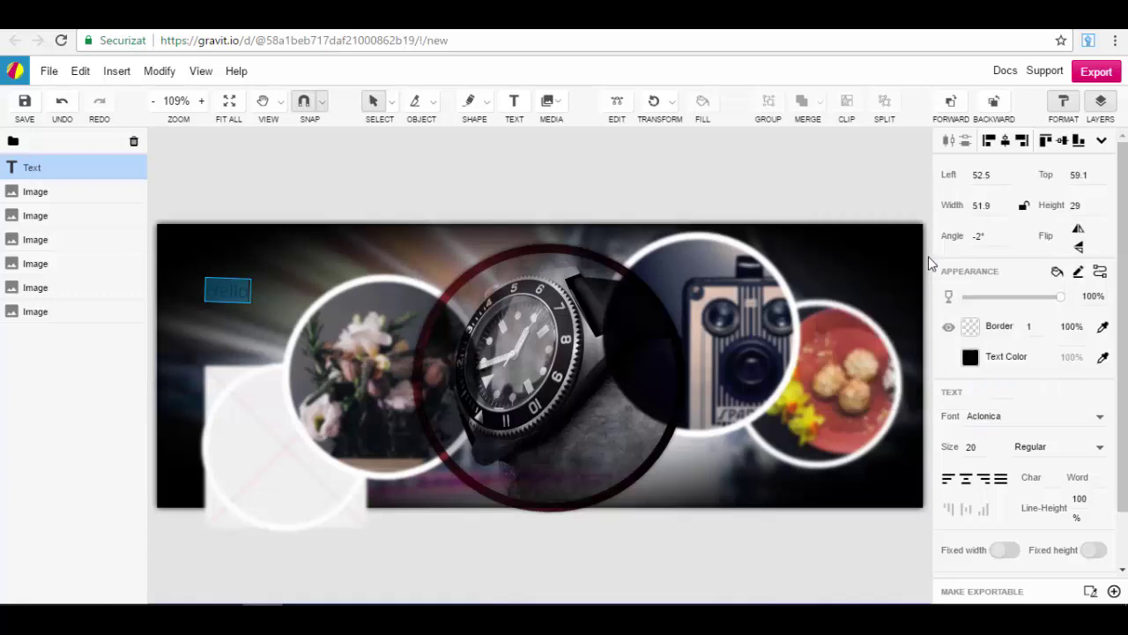
{"action": "left_click", "coordinate": [981, 449]}
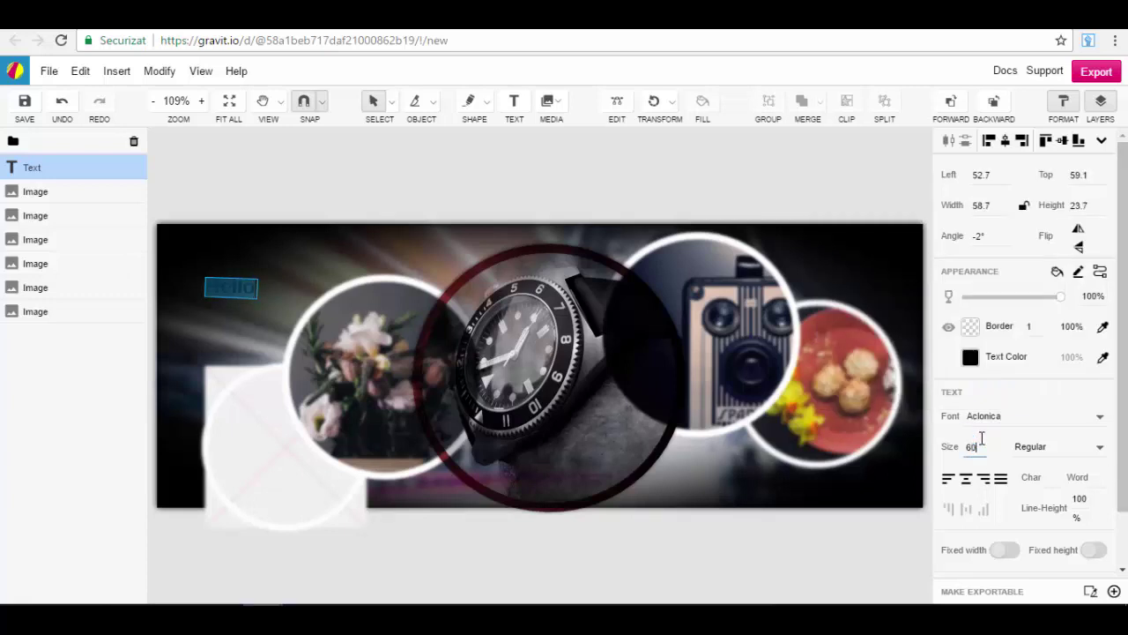
{"action": "key", "text": "Return"}
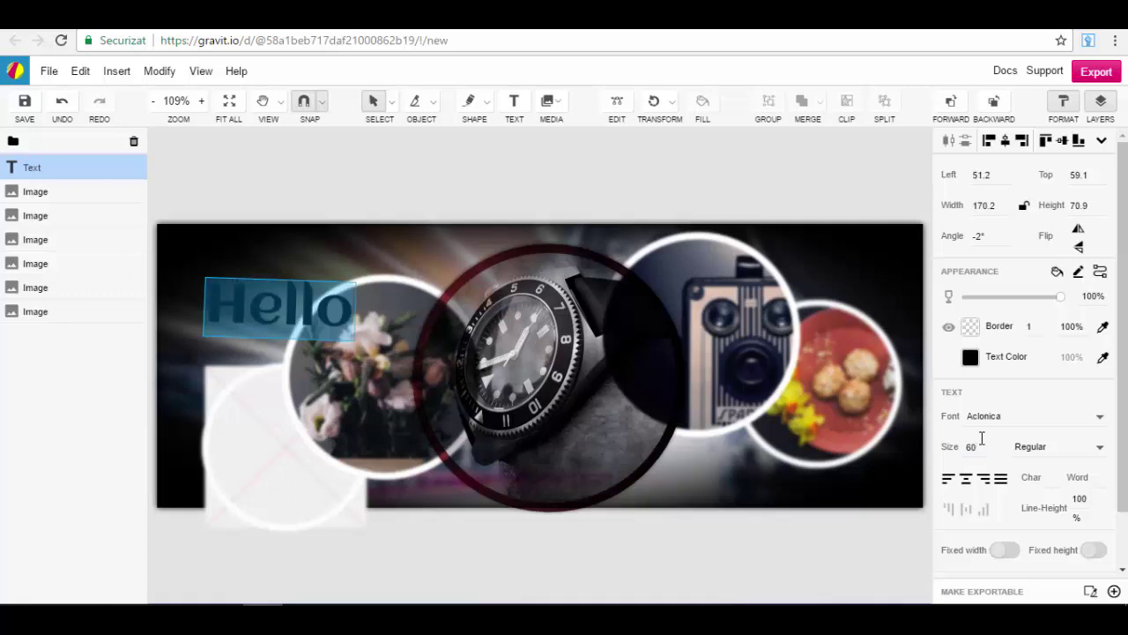
- Colour the Hello text near-white #FAFAFA
{"action": "left_click", "coordinate": [969, 358]}
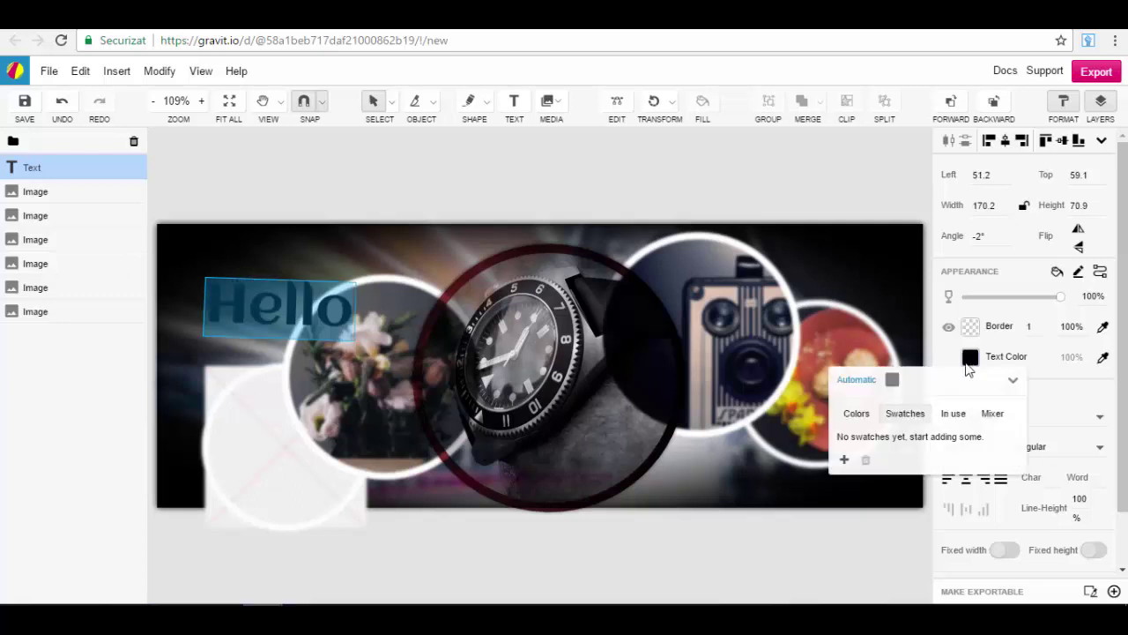
{"action": "left_click", "coordinate": [893, 381]}
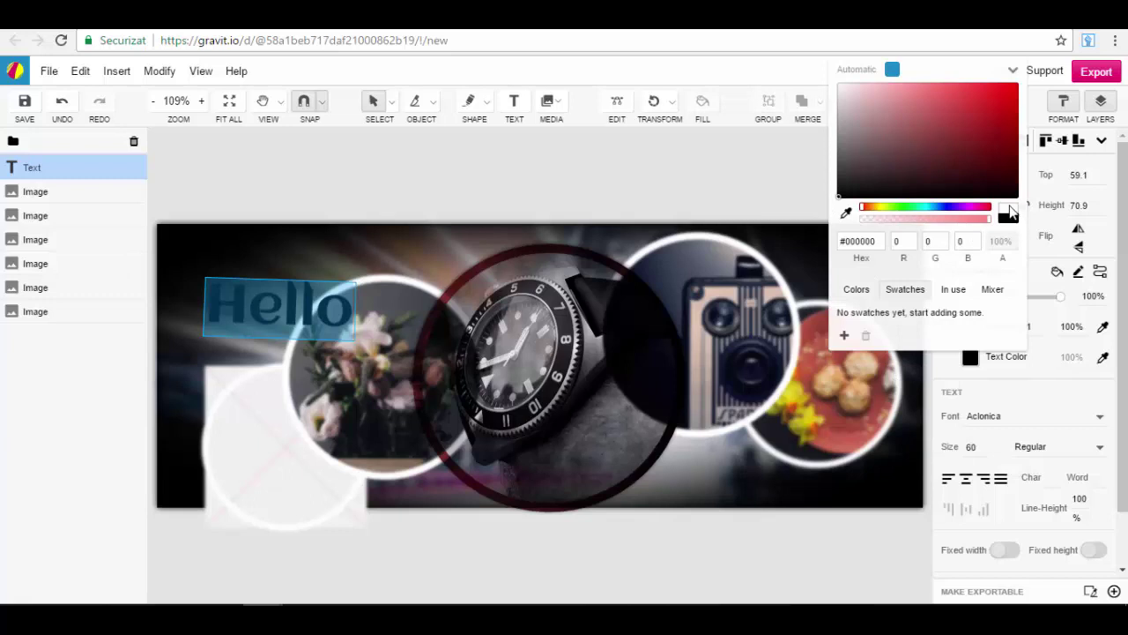
{"action": "left_click_drag", "start_coordinate": [840, 87], "coordinate": [833, 91]}
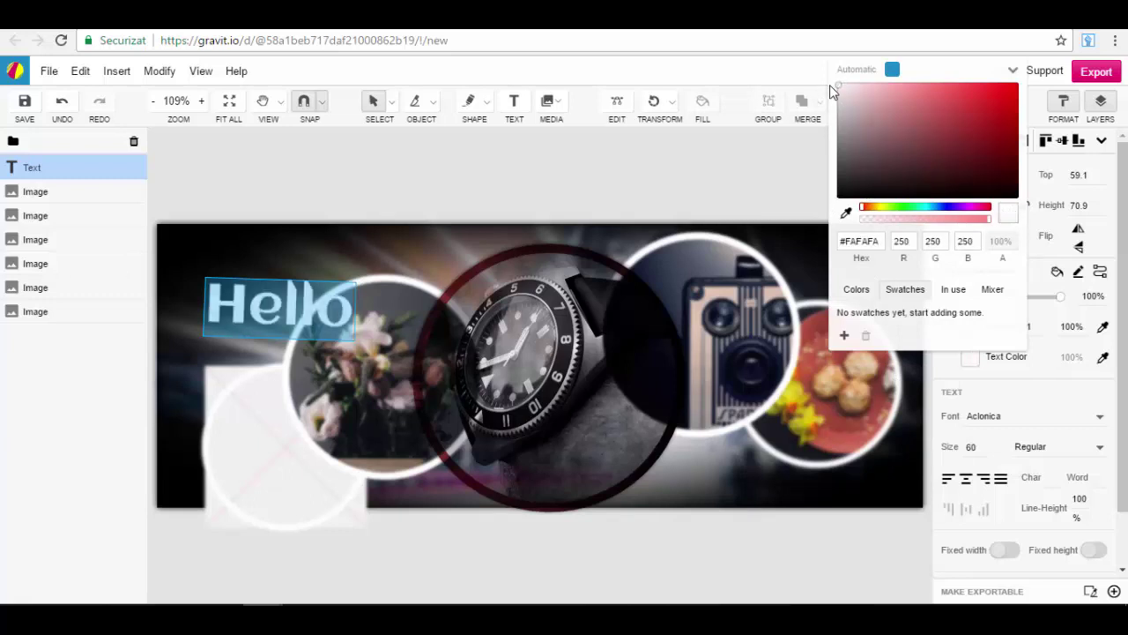
{"action": "left_click", "coordinate": [952, 380]}
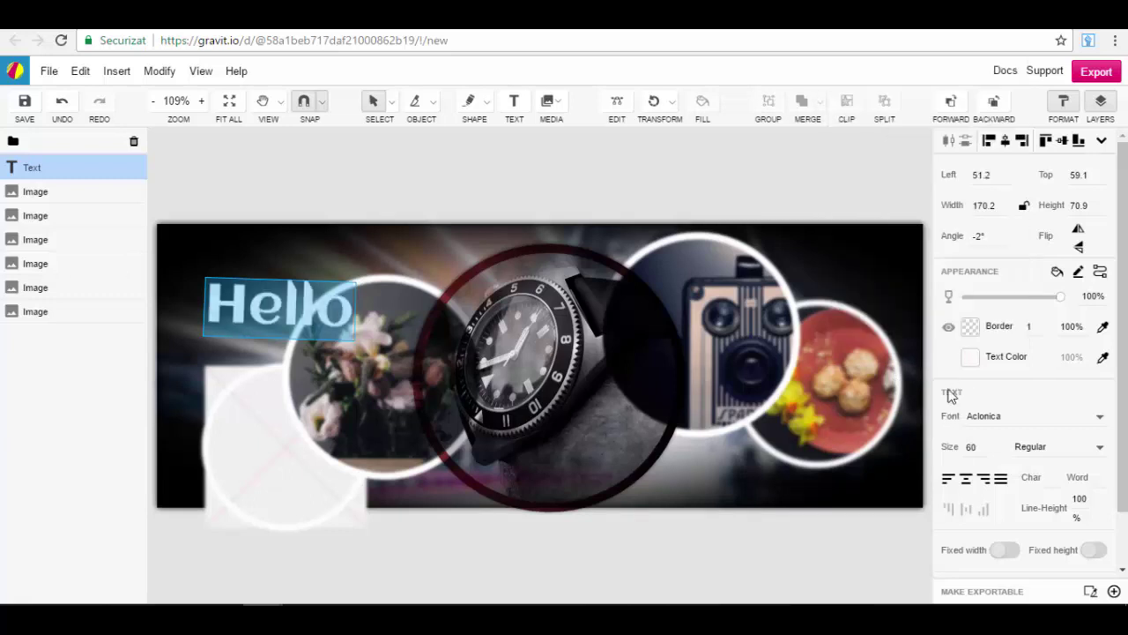
{"action": "scroll", "coordinate": [993, 475], "scroll_direction": "down", "scroll_amount": 2}
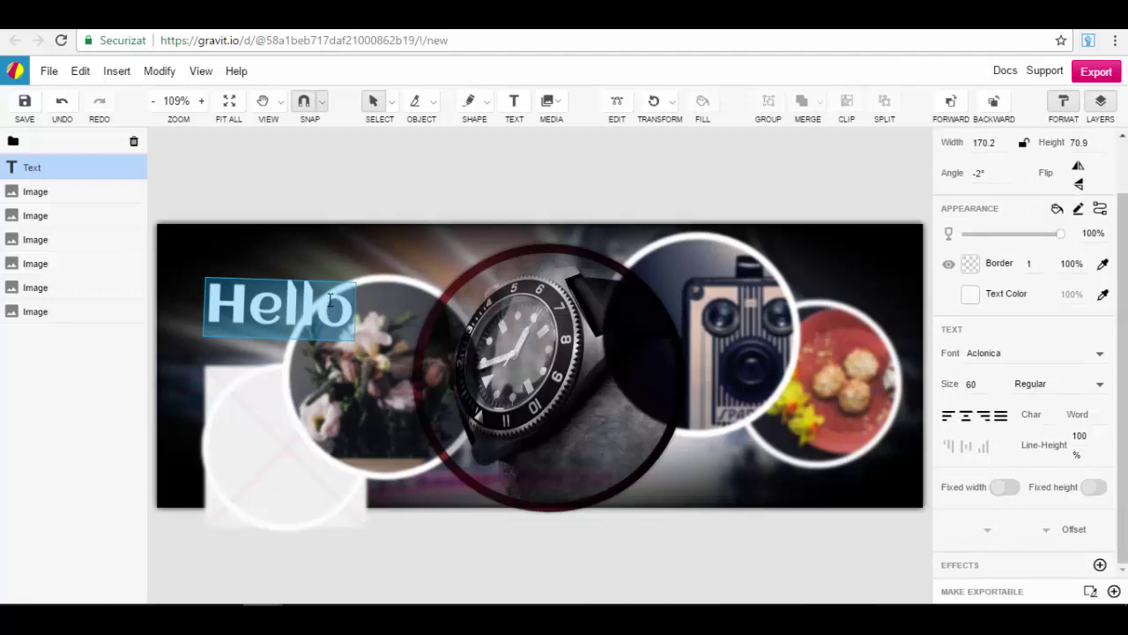
- Move the Hello text over the watch photo, tilt it, then straighten it back to 0°
{"action": "left_click", "coordinate": [1100, 564]}
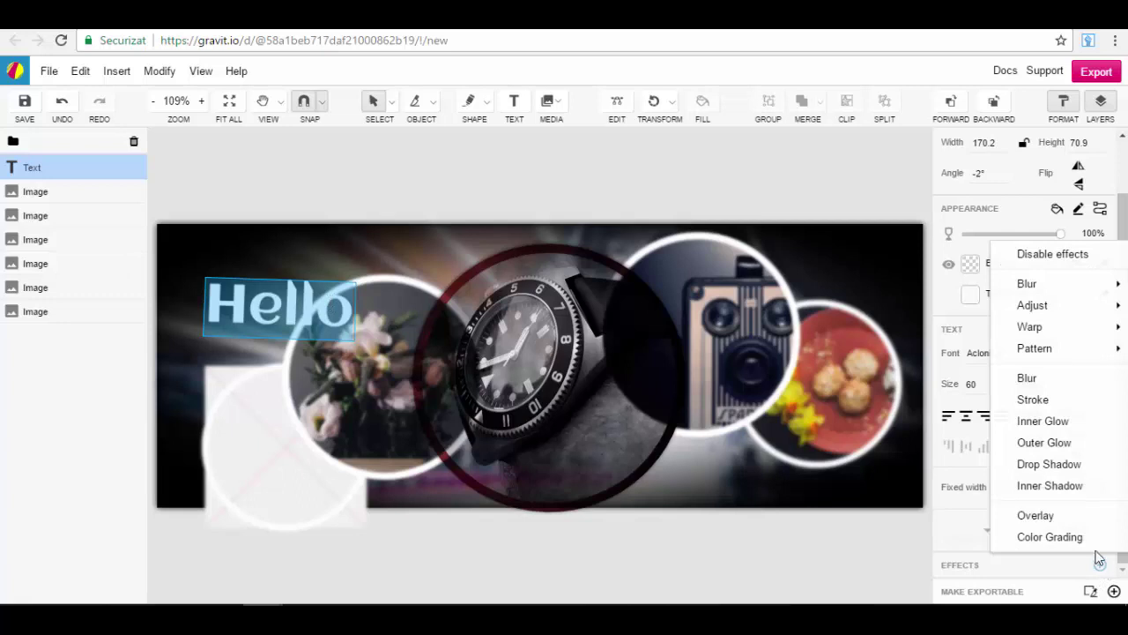
{"action": "left_click", "coordinate": [1065, 442]}
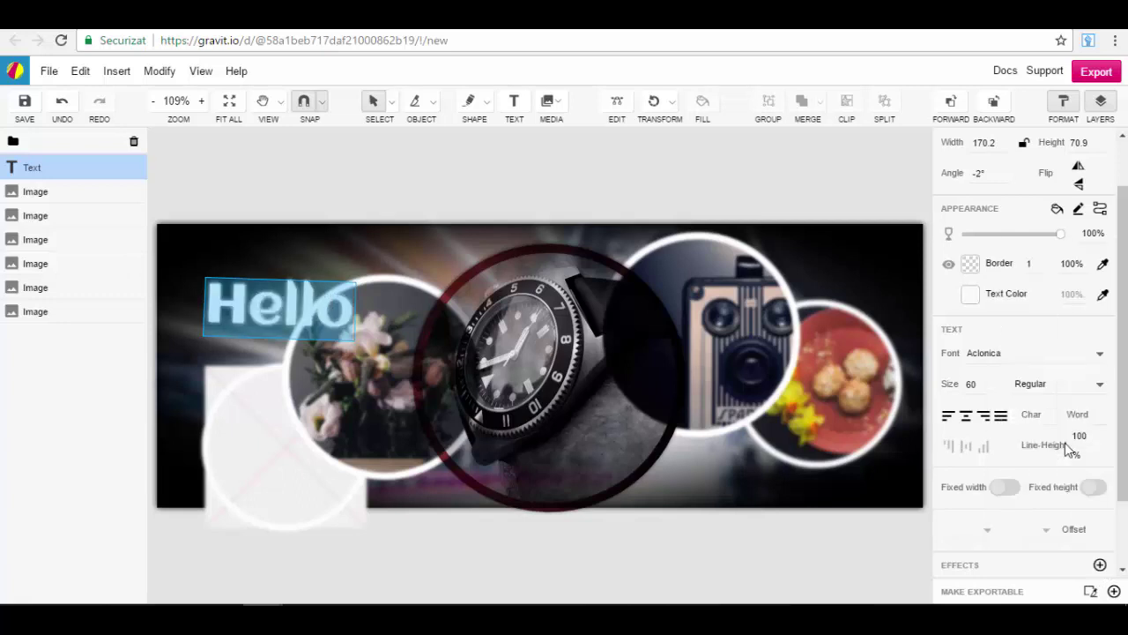
{"action": "left_click", "coordinate": [370, 324]}
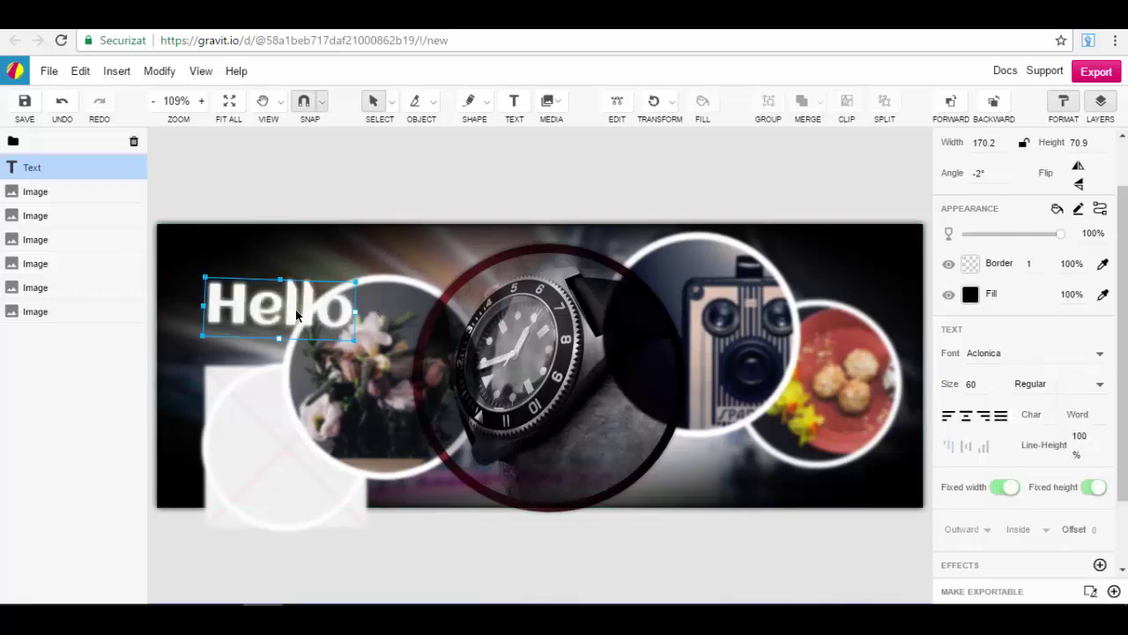
{"action": "left_click_drag", "start_coordinate": [295, 309], "coordinate": [560, 451]}
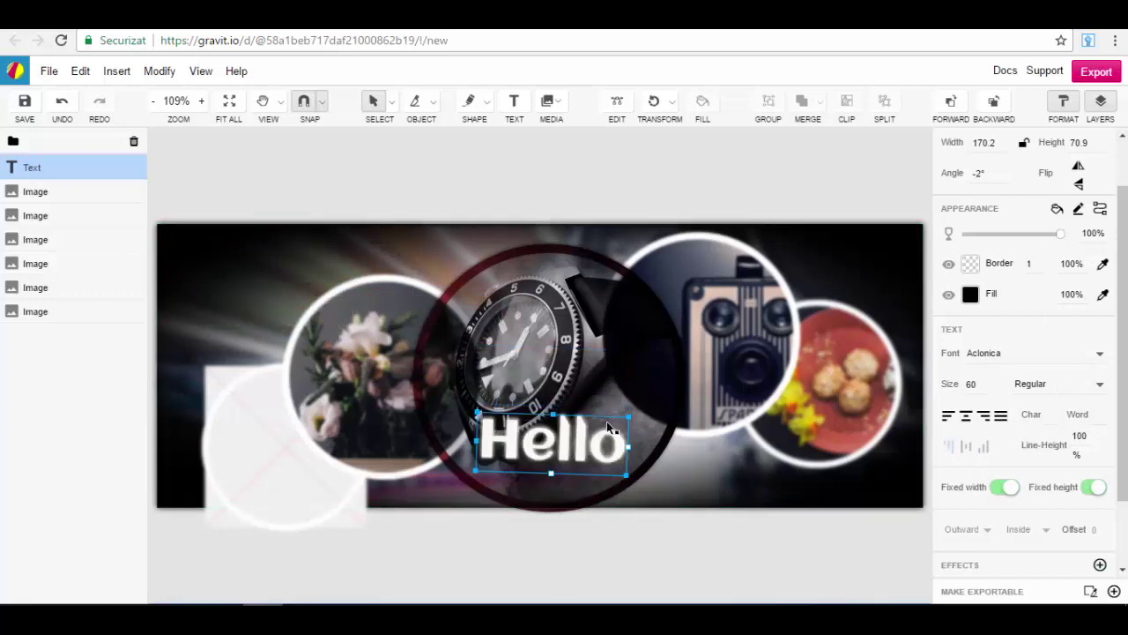
{"action": "left_click_drag", "start_coordinate": [475, 412], "coordinate": [471, 418]}
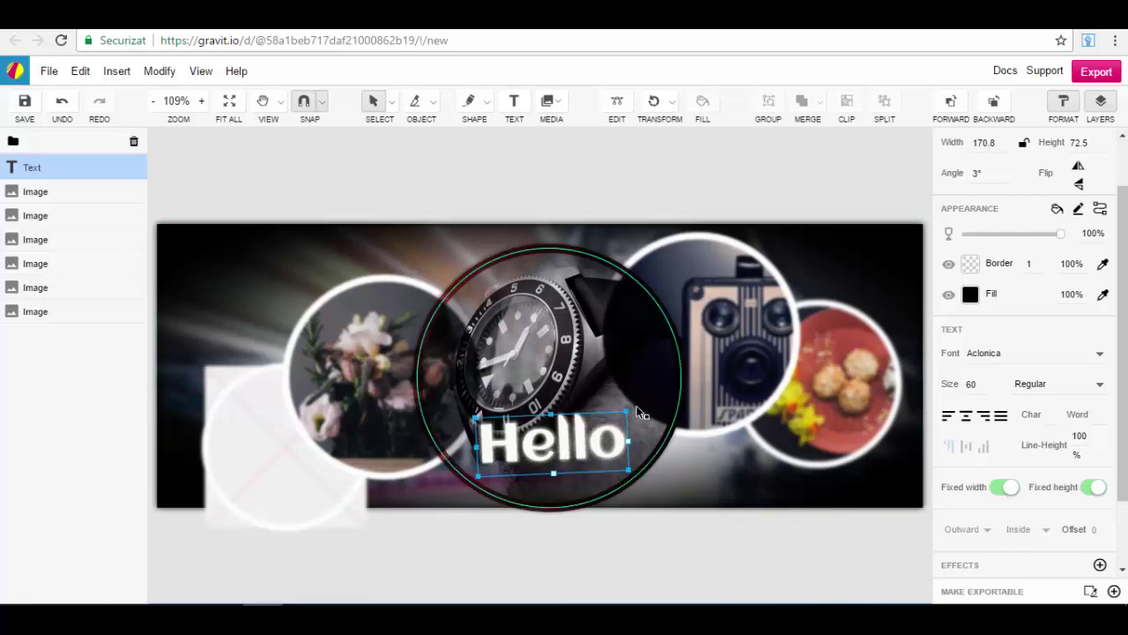
{"action": "left_click_drag", "start_coordinate": [627, 408], "coordinate": [638, 412]}
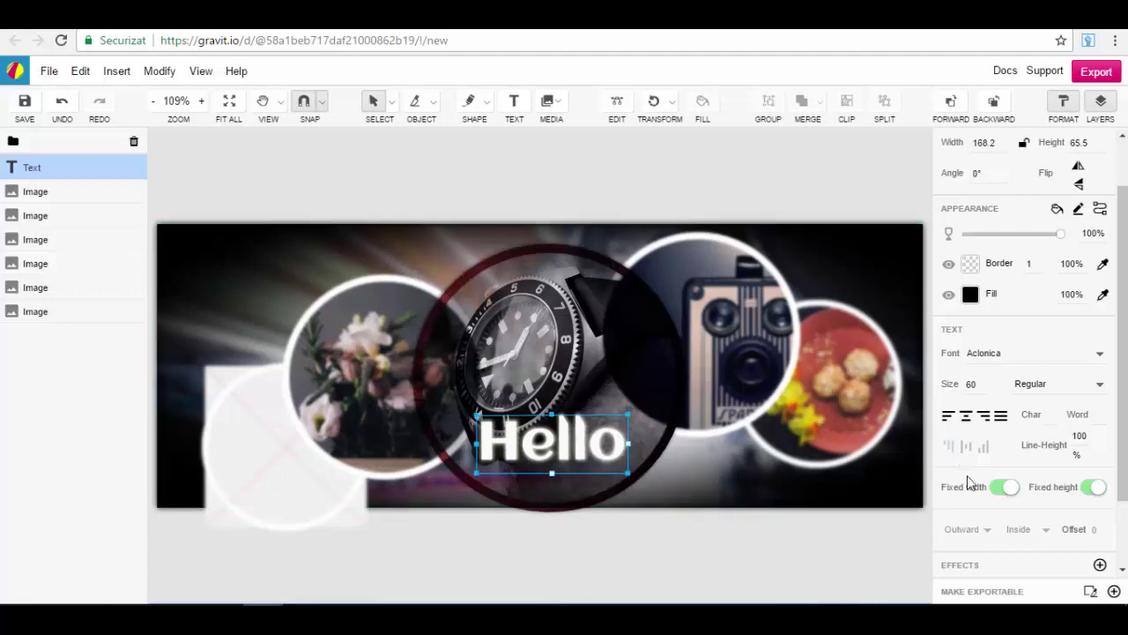
- Widen Hello's outer glow to radius 15.792 and move it to the cover's top-left
{"action": "scroll", "coordinate": [1026, 494], "scroll_direction": "down", "scroll_amount": 1}
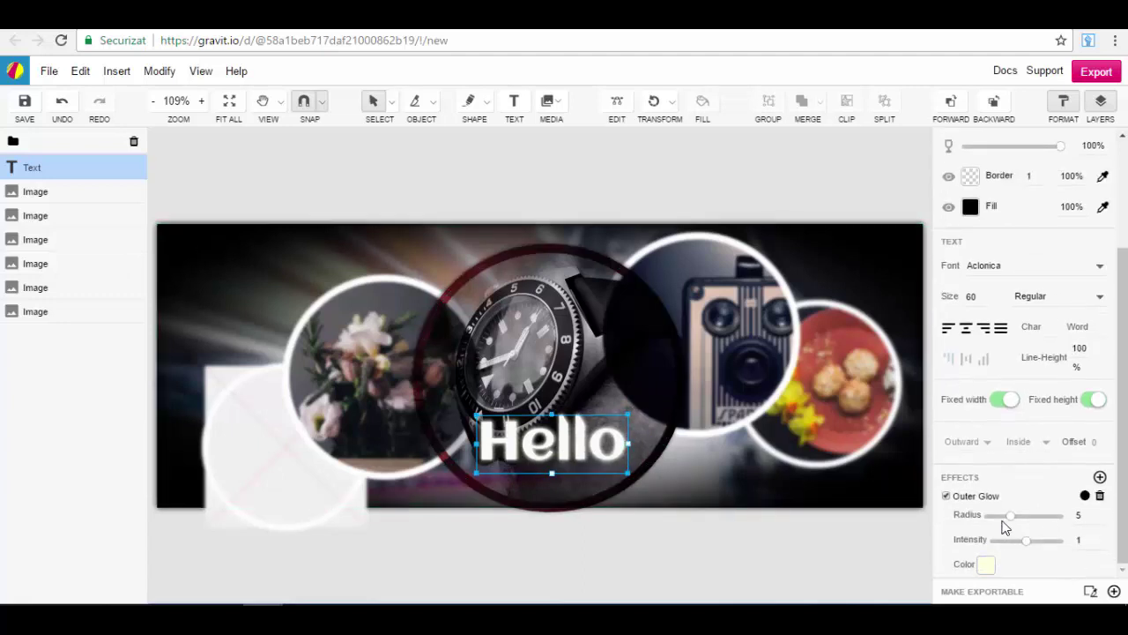
{"action": "left_click_drag", "start_coordinate": [1007, 515], "coordinate": [1026, 516]}
{"action": "left_click_drag", "start_coordinate": [589, 438], "coordinate": [278, 257]}
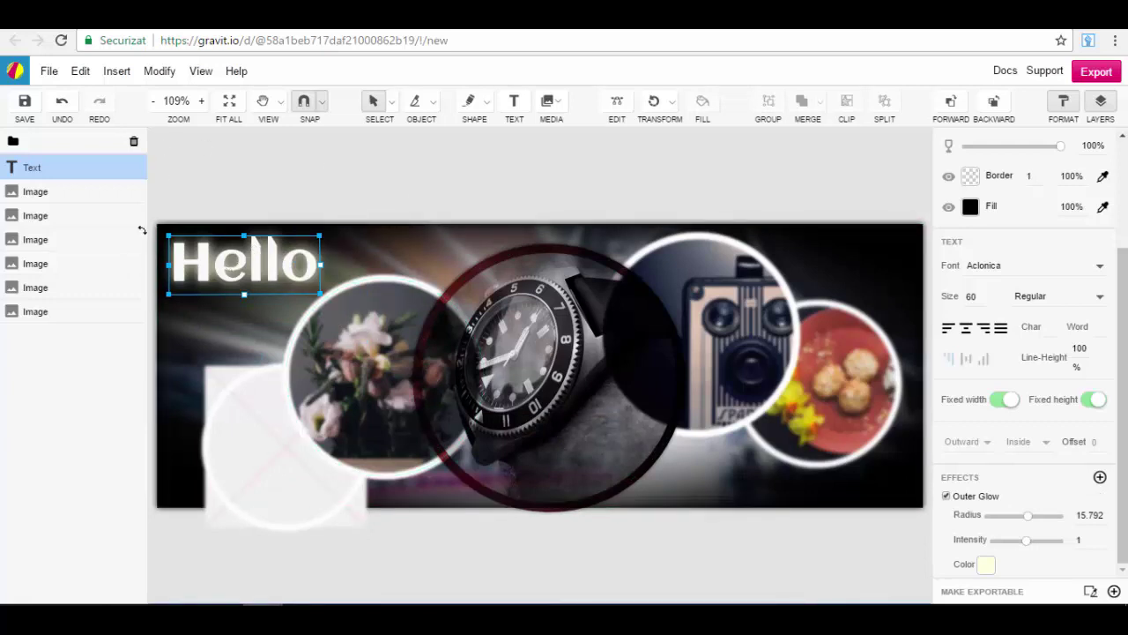
- Marquee-select the Hello text and all six photo circles, and group the seven layers
{"action": "left_click", "coordinate": [570, 210]}
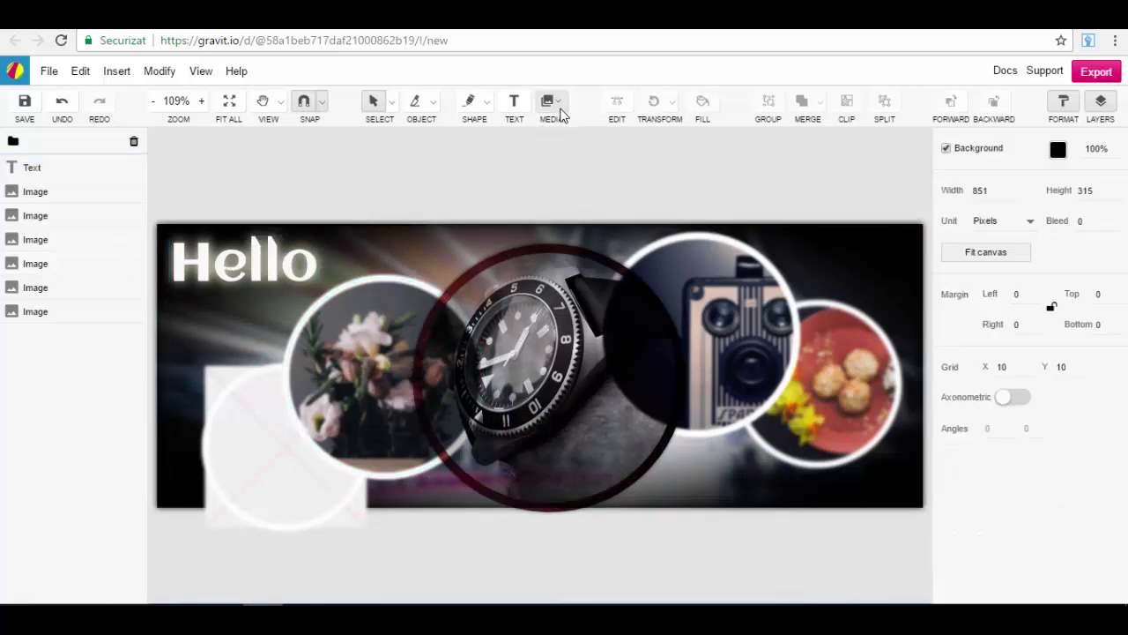
{"action": "left_click", "coordinate": [549, 102]}
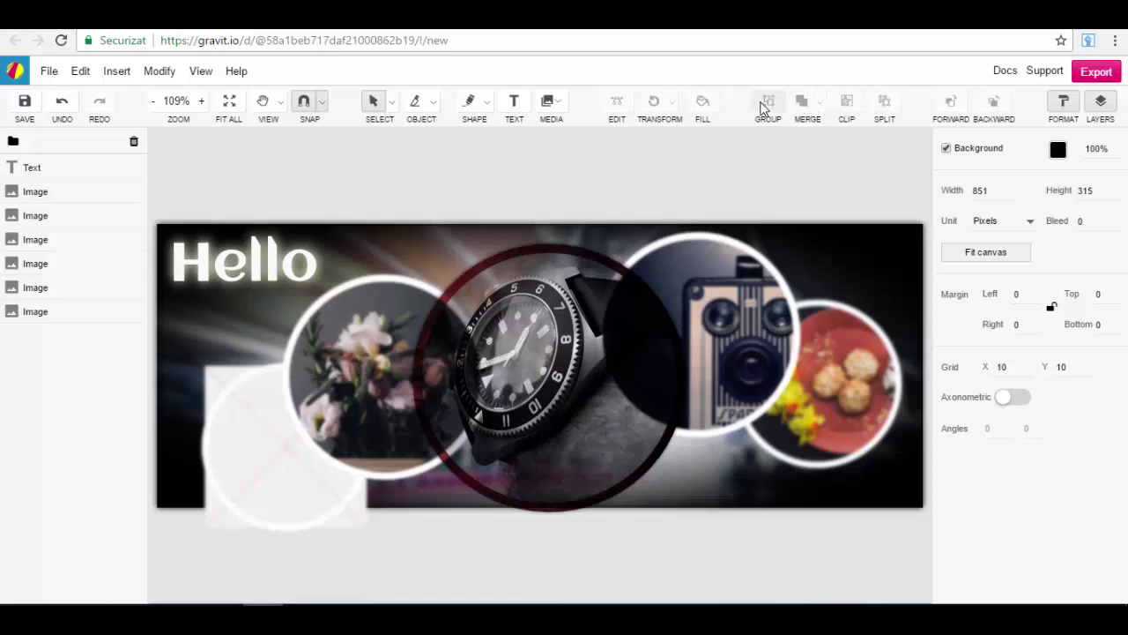
{"action": "left_click_drag", "start_coordinate": [862, 202], "coordinate": [405, 557]}
{"action": "left_click", "coordinate": [891, 146]}
{"action": "left_click_drag", "start_coordinate": [891, 149], "coordinate": [330, 573]}
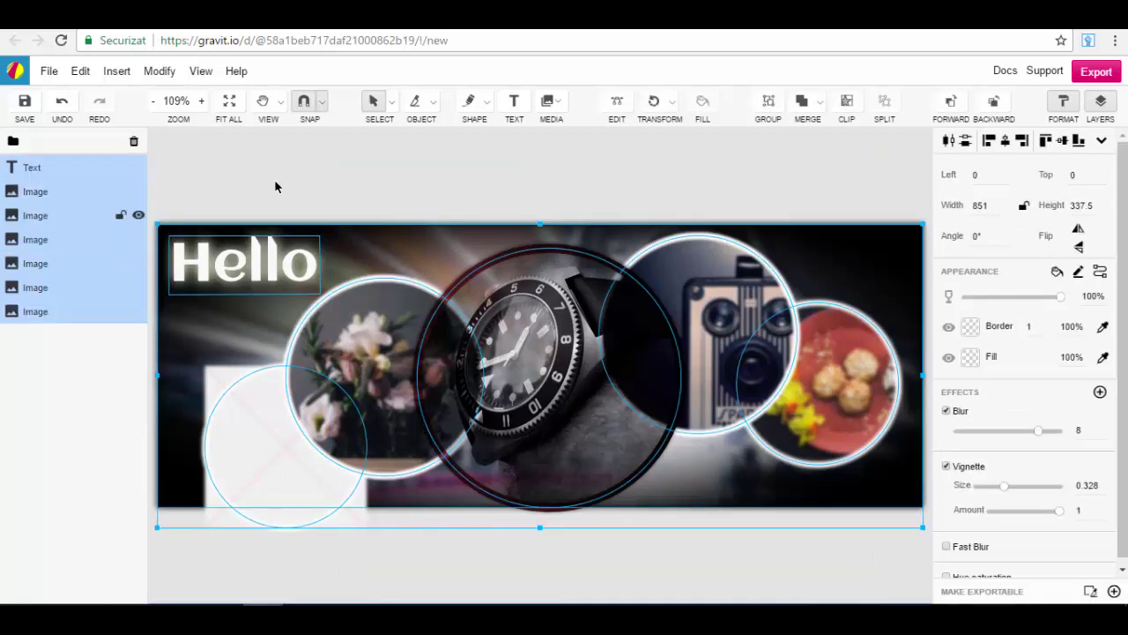
{"action": "left_click", "coordinate": [770, 104]}
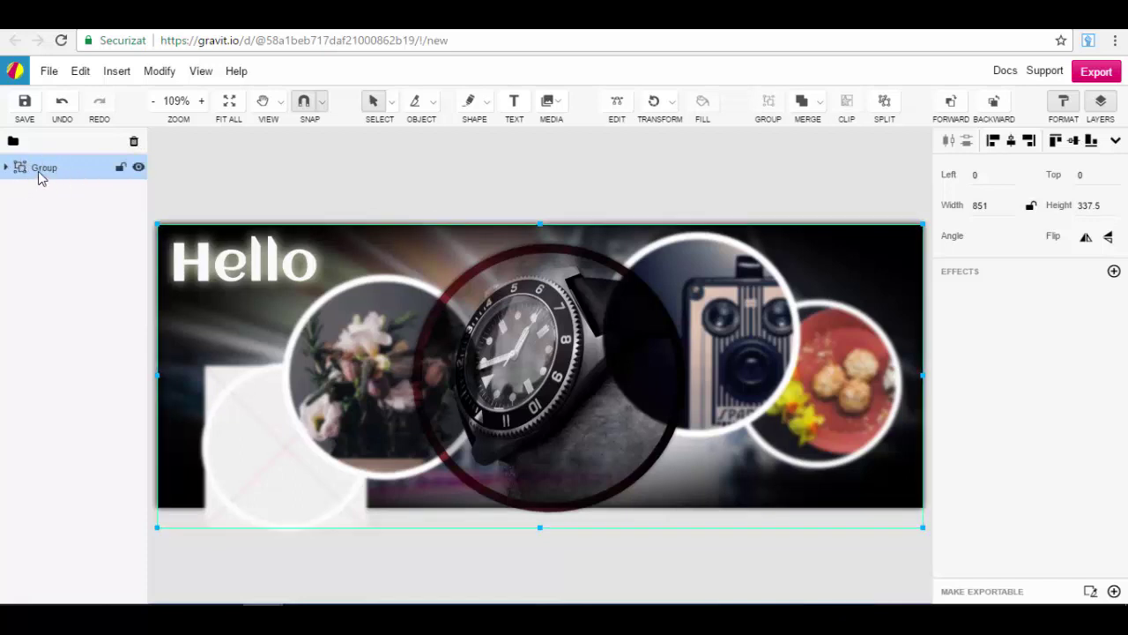
- Add a white outside Stroke effect of width 5 to the group
{"action": "left_click", "coordinate": [1113, 272]}
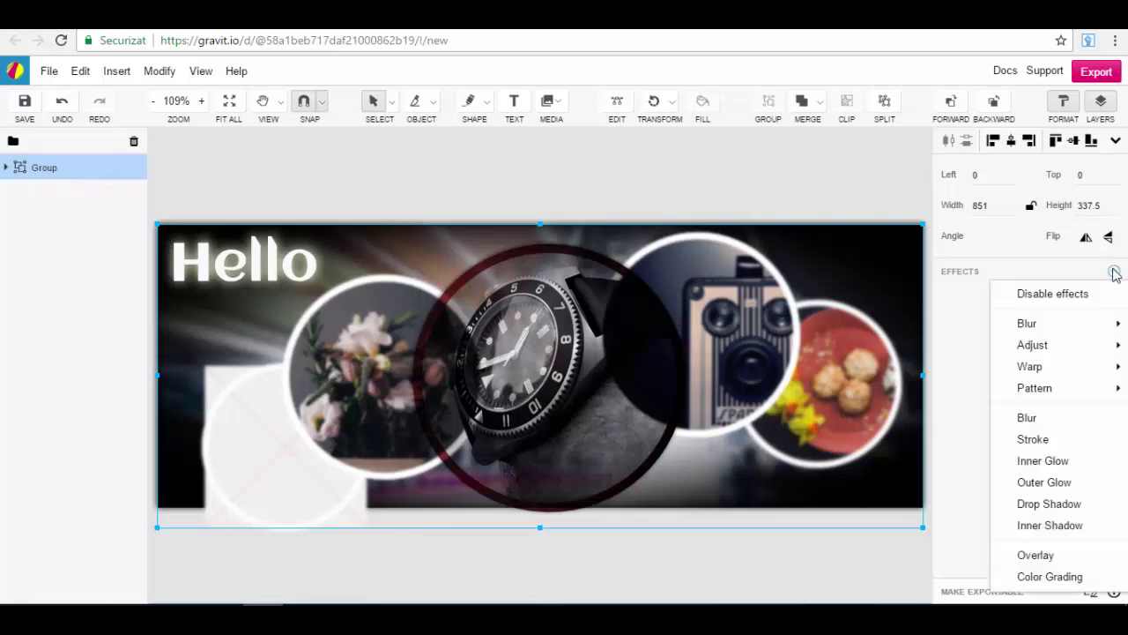
{"action": "mouse_move", "coordinate": [1043, 393]}
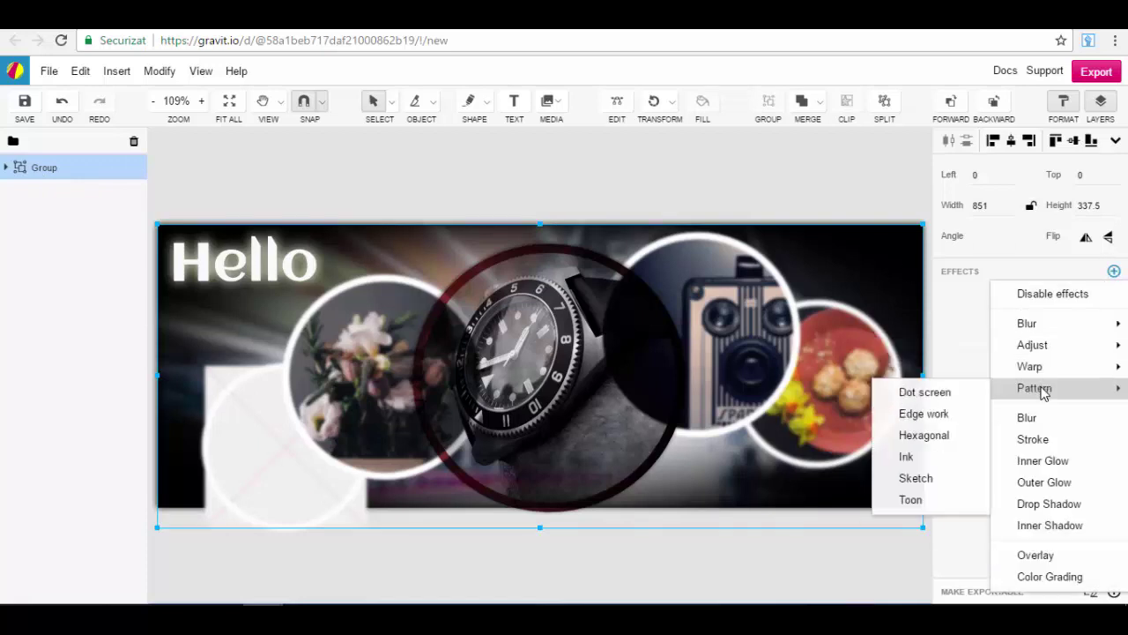
{"action": "left_click", "coordinate": [1033, 439]}
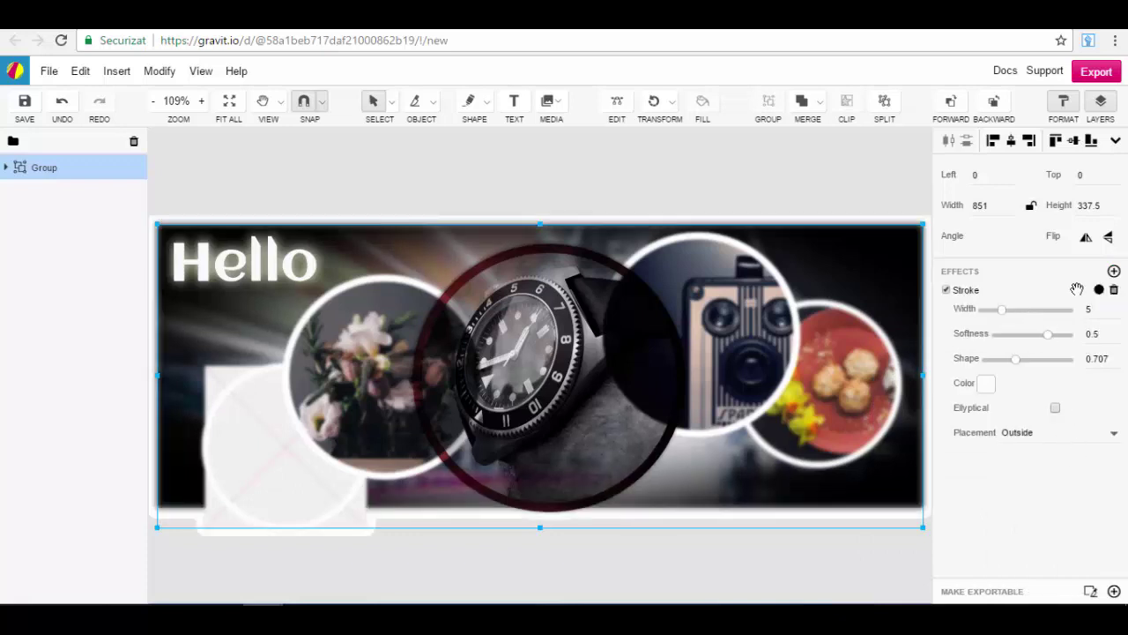
- Add a Lens blur effect to the group and lower its radius to 3.1
{"action": "left_click", "coordinate": [1114, 271]}
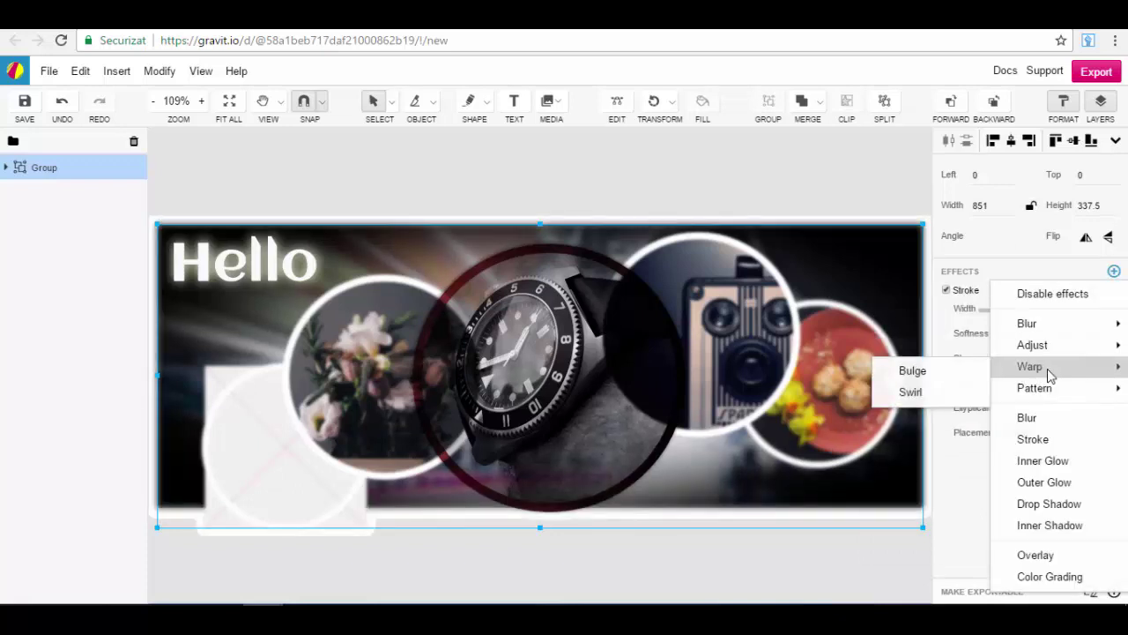
{"action": "mouse_move", "coordinate": [1068, 349]}
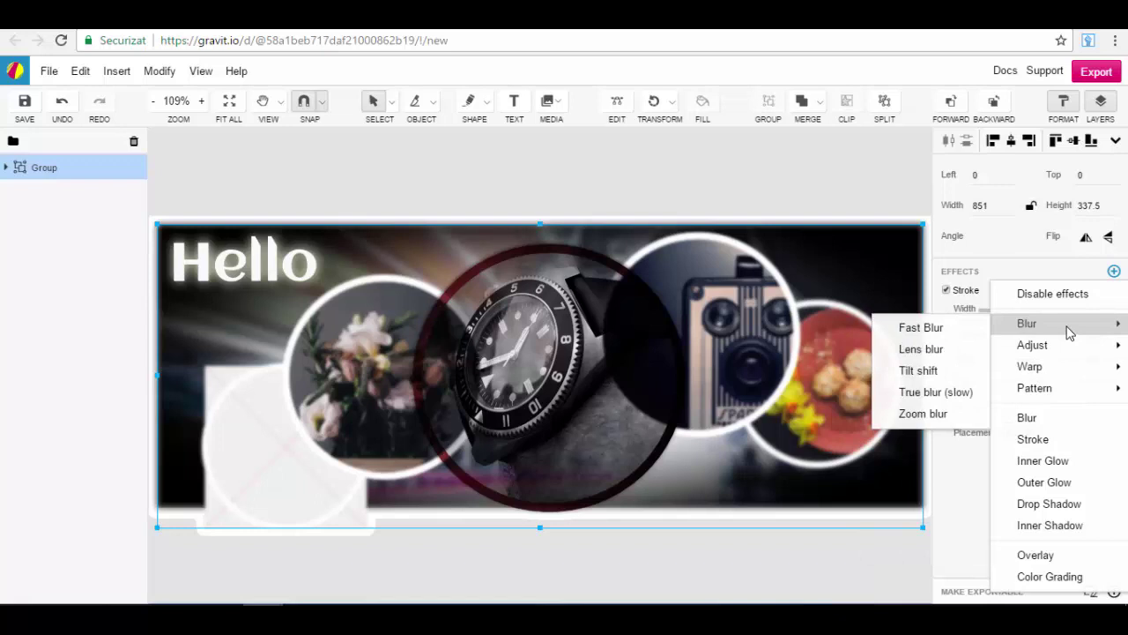
{"action": "left_click", "coordinate": [922, 349]}
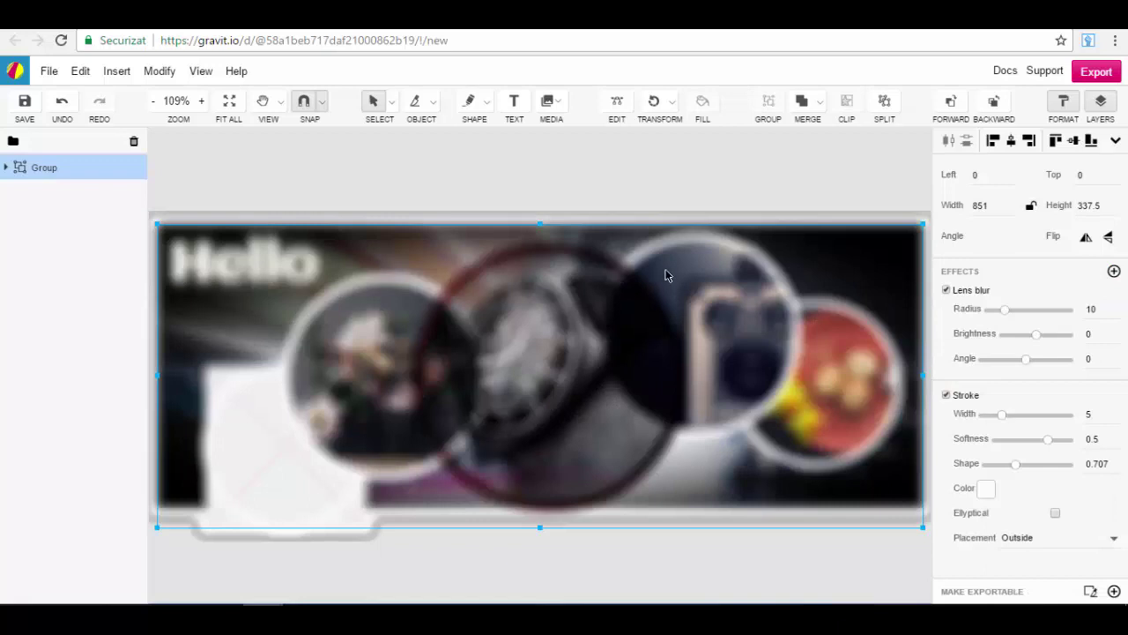
{"action": "left_click_drag", "start_coordinate": [1006, 312], "coordinate": [992, 309]}
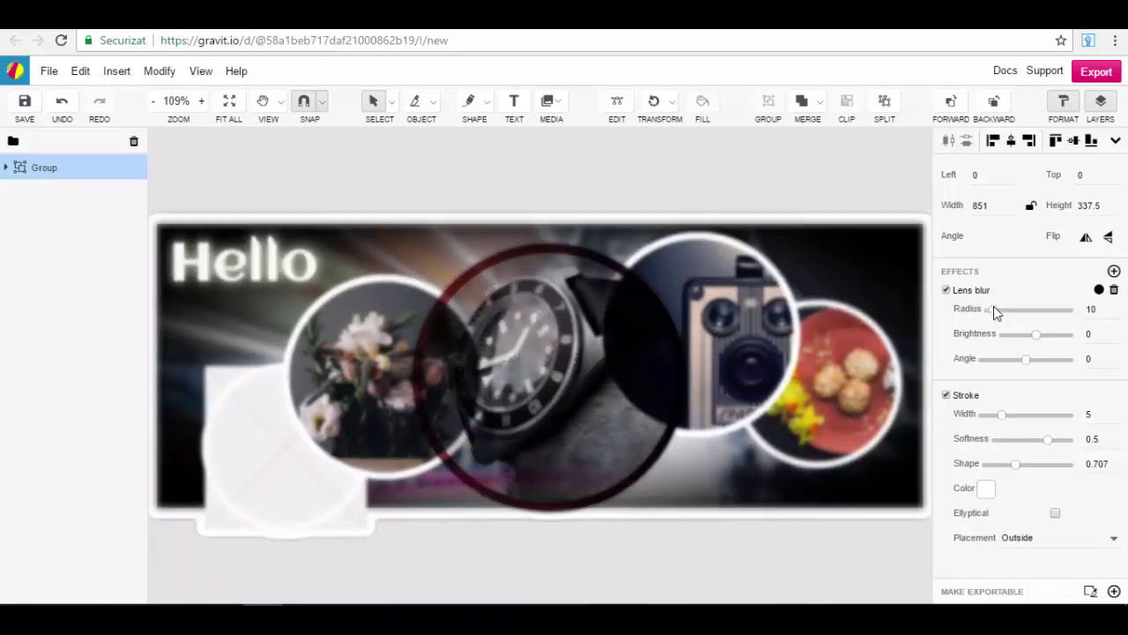
- Check the Hello text and flower photo inside the group, then reselect the whole group
{"action": "left_click", "coordinate": [7, 167]}
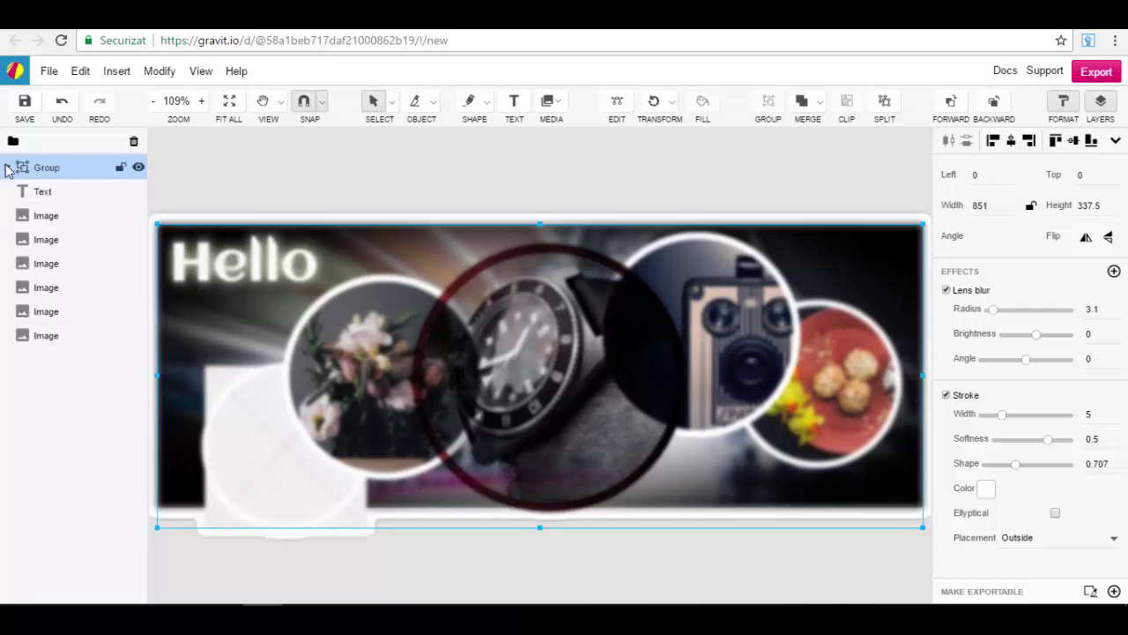
{"action": "left_click", "coordinate": [65, 193]}
{"action": "left_click", "coordinate": [66, 240]}
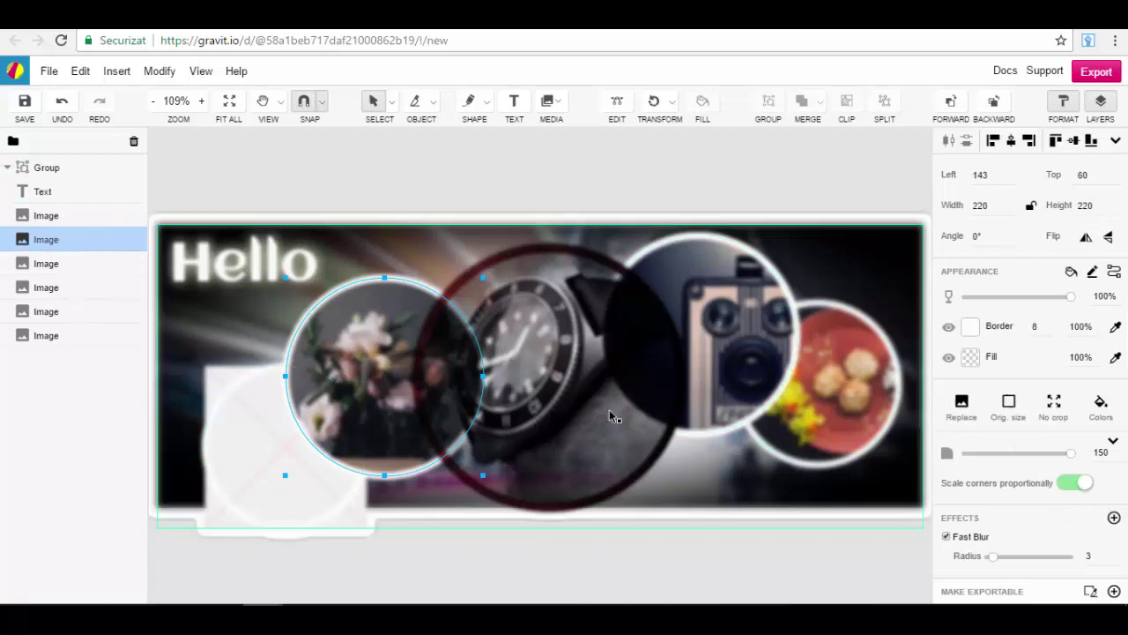
{"action": "left_click", "coordinate": [7, 169]}
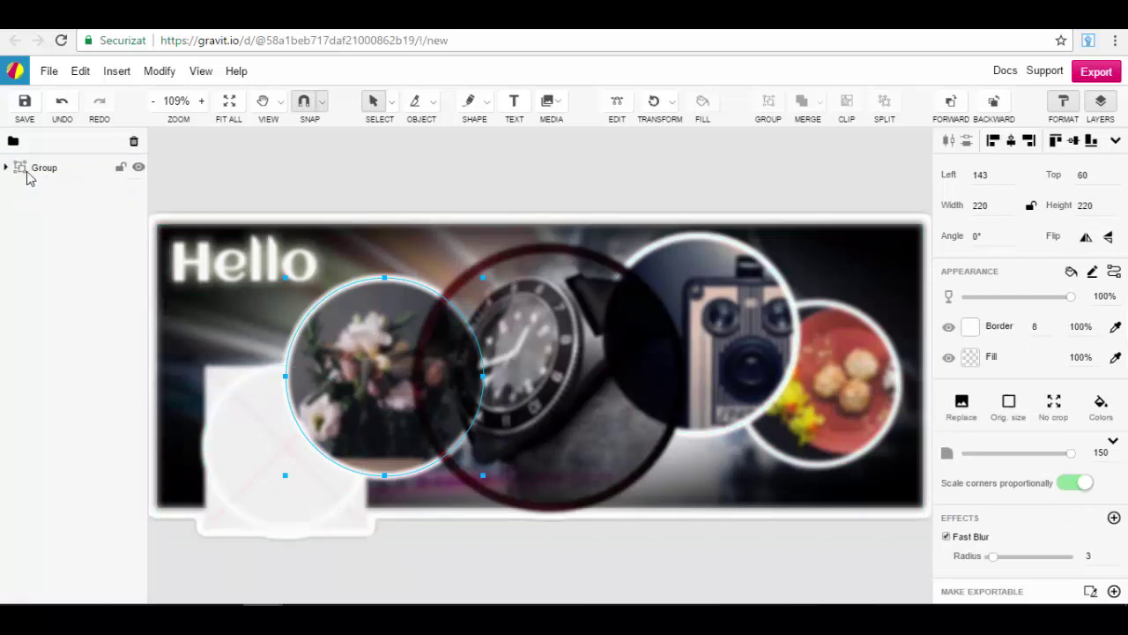
{"action": "left_click", "coordinate": [70, 173]}
{"action": "left_click", "coordinate": [821, 195]}
{"action": "left_click_drag", "start_coordinate": [889, 180], "coordinate": [154, 564]}
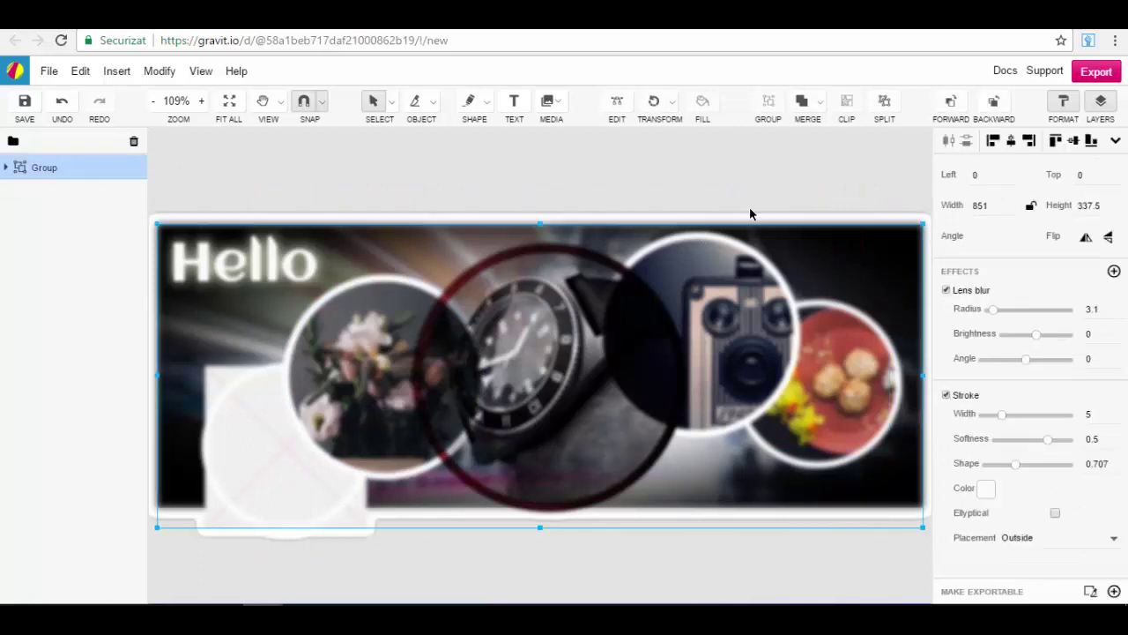
- Split the group into the Hello text and six photo layers, then deselect everything
{"action": "left_click", "coordinate": [886, 105]}
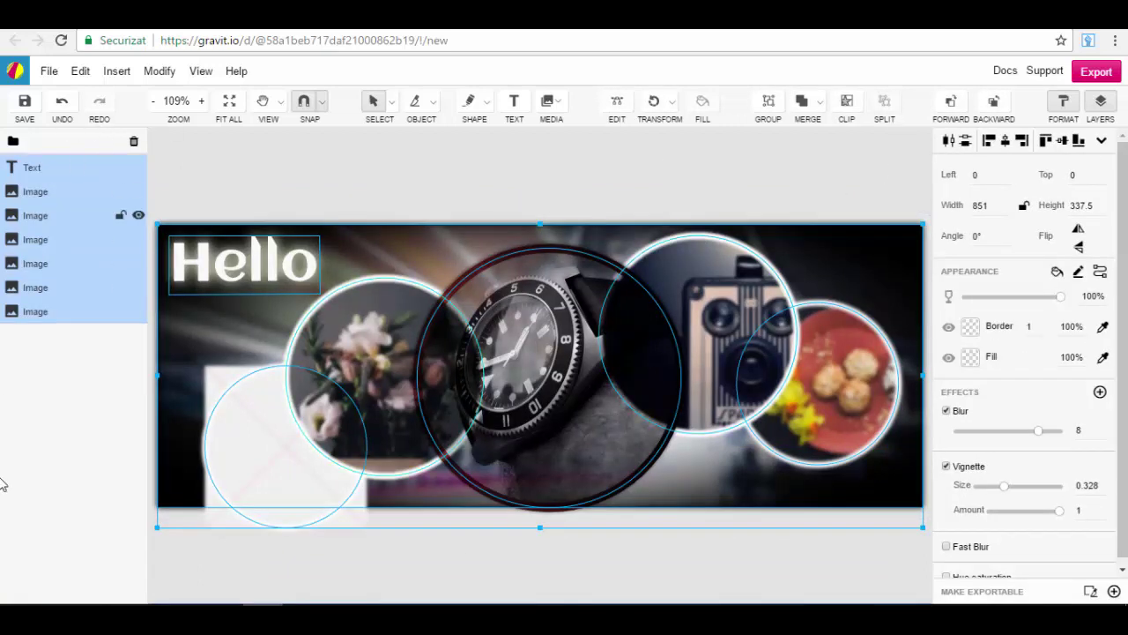
{"action": "left_click", "coordinate": [34, 440]}
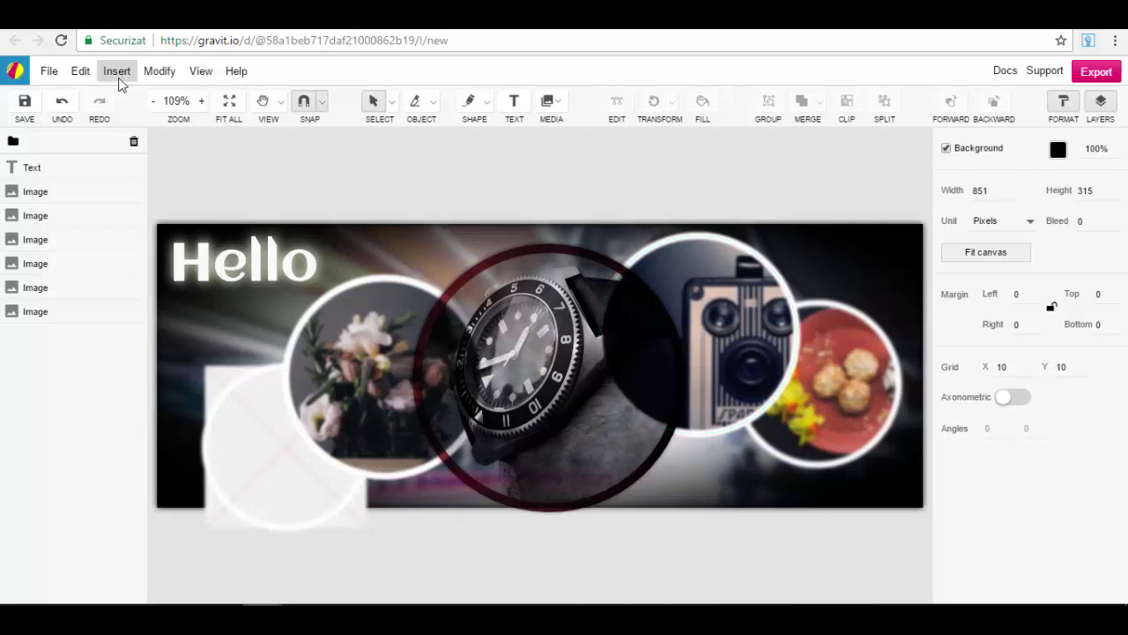
- Create a new blank Facebook Cover design at 851 × 315 pixels
{"action": "left_click", "coordinate": [49, 71]}
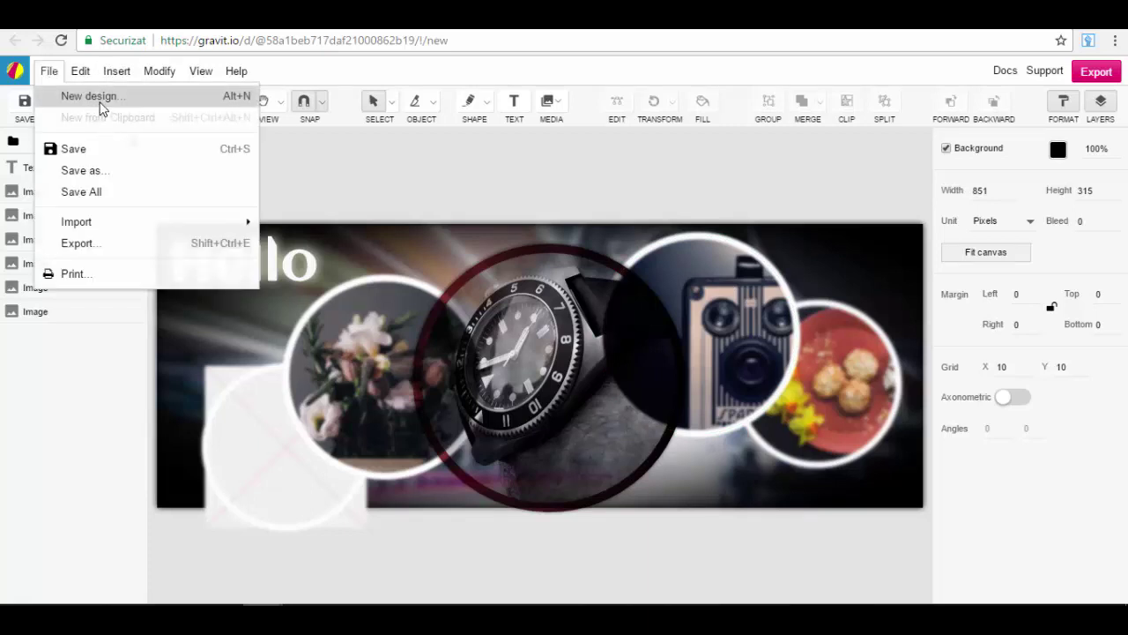
{"action": "left_click", "coordinate": [106, 97]}
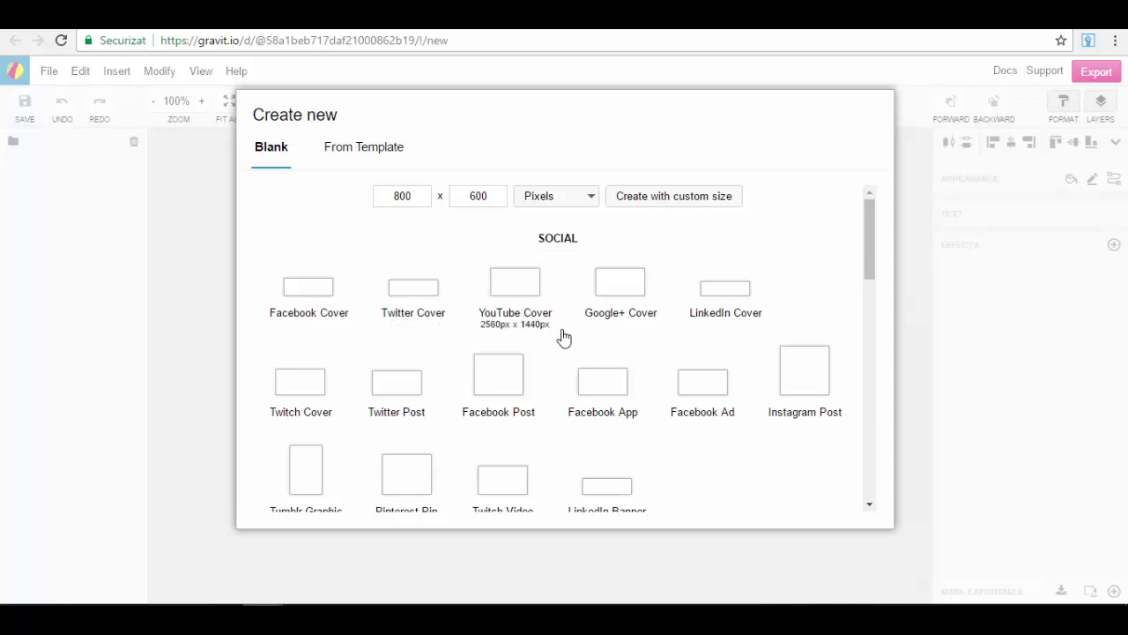
{"action": "left_click", "coordinate": [322, 300]}
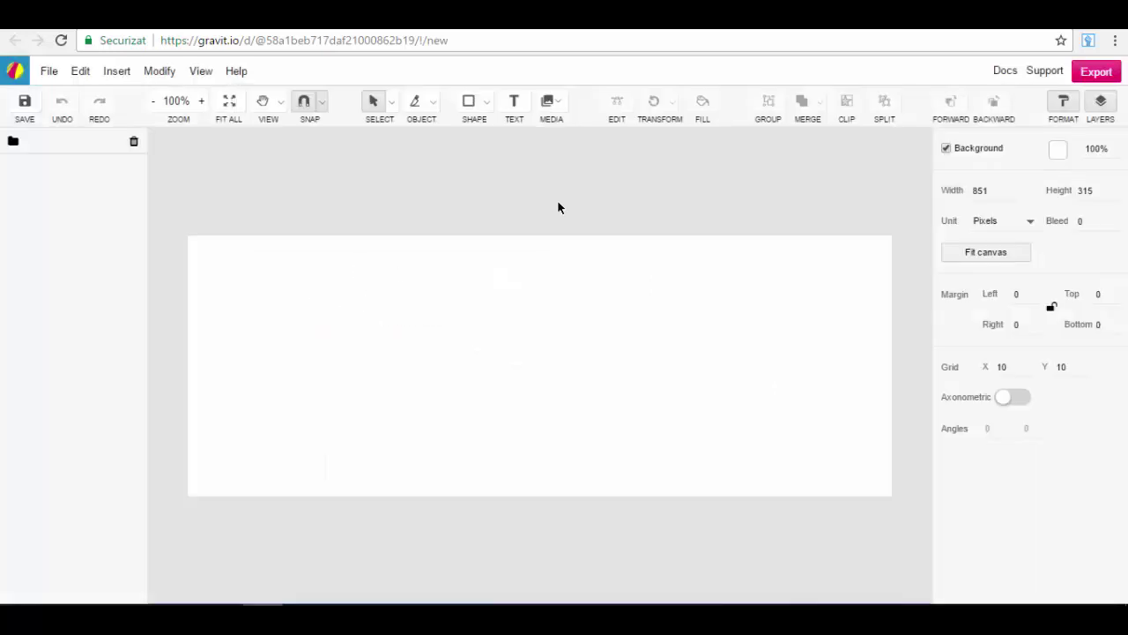